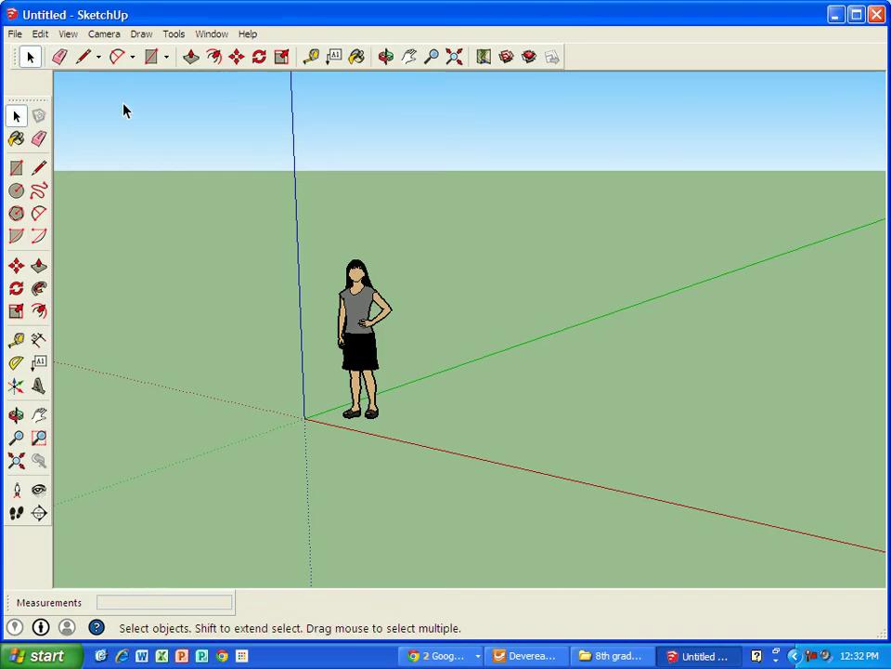
Step: Review the list of available toolbars to check which tool sets are enabled
scroll(561, 283, "down", 5)
key("o")
left_click_drag(420, 269, 513, 272)
key("space")
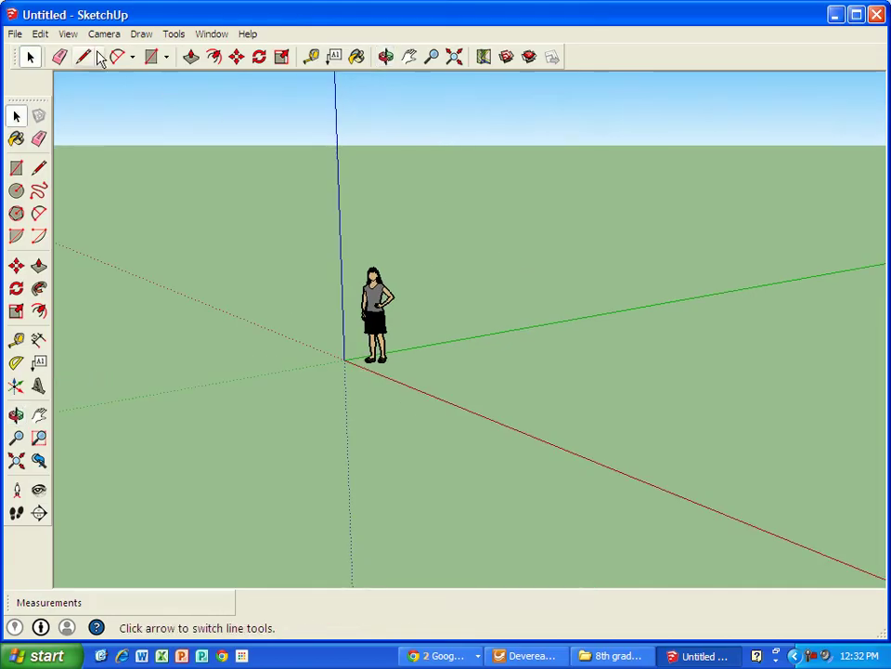
left_click(69, 34)
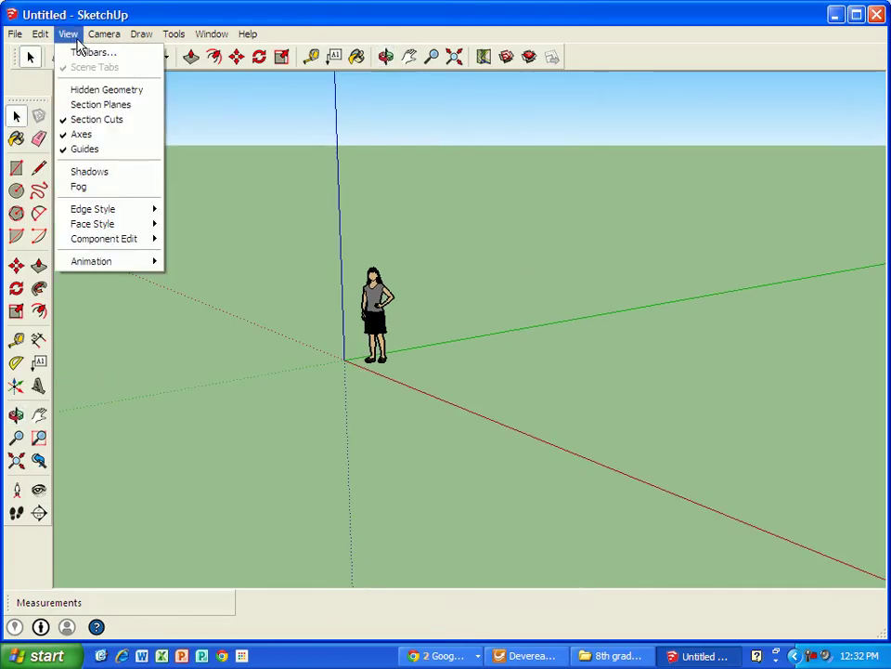
left_click(87, 53)
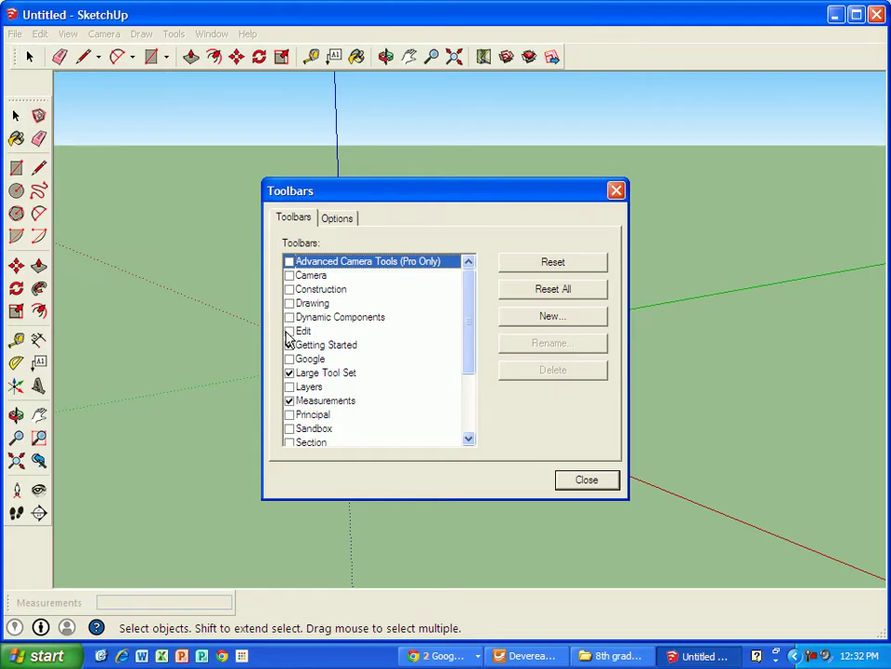
left_click(587, 479)
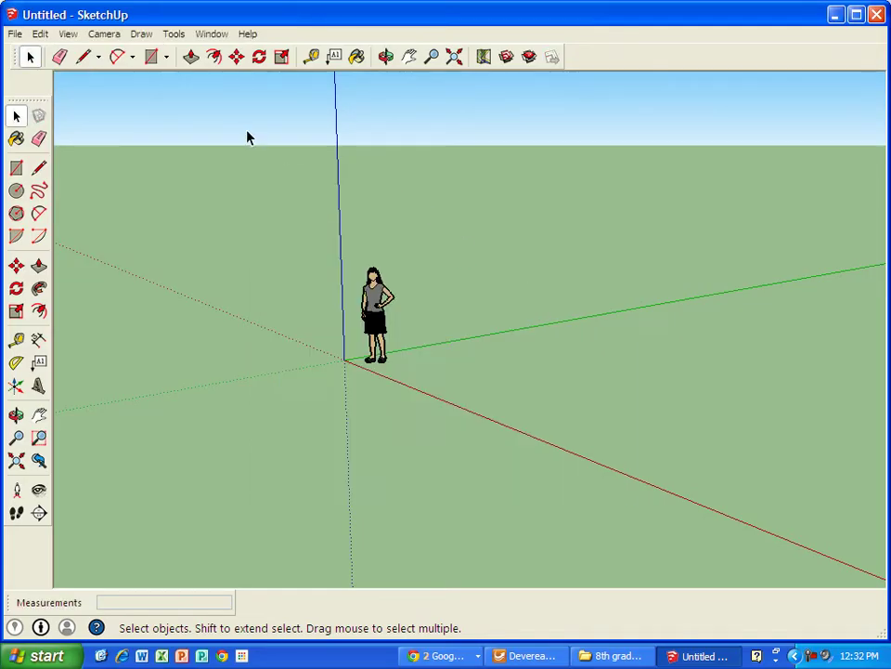
Step: Draw a ground rectangle starting at the origin, entering 50' as its first dimension
left_click(152, 57)
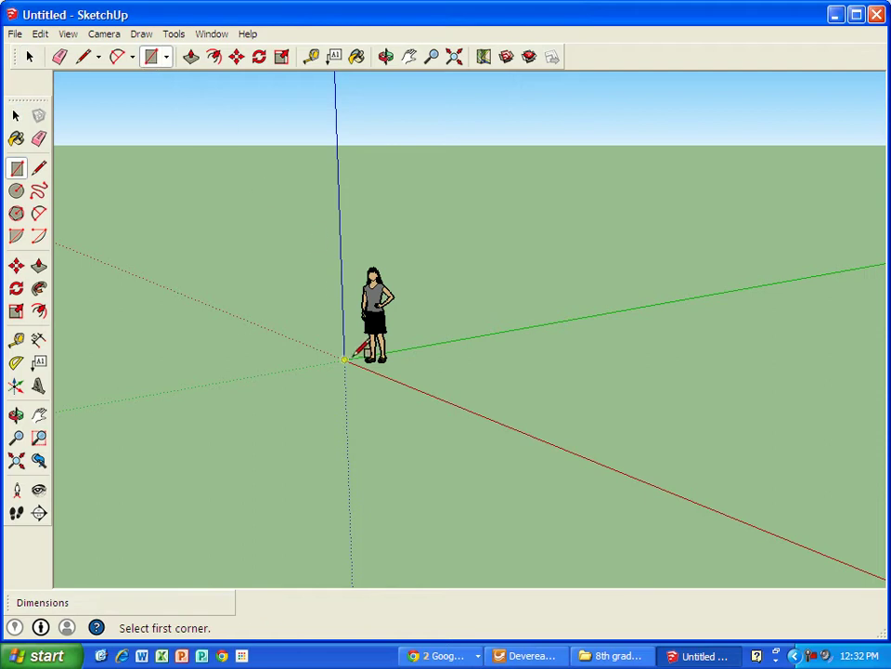
left_click(345, 360)
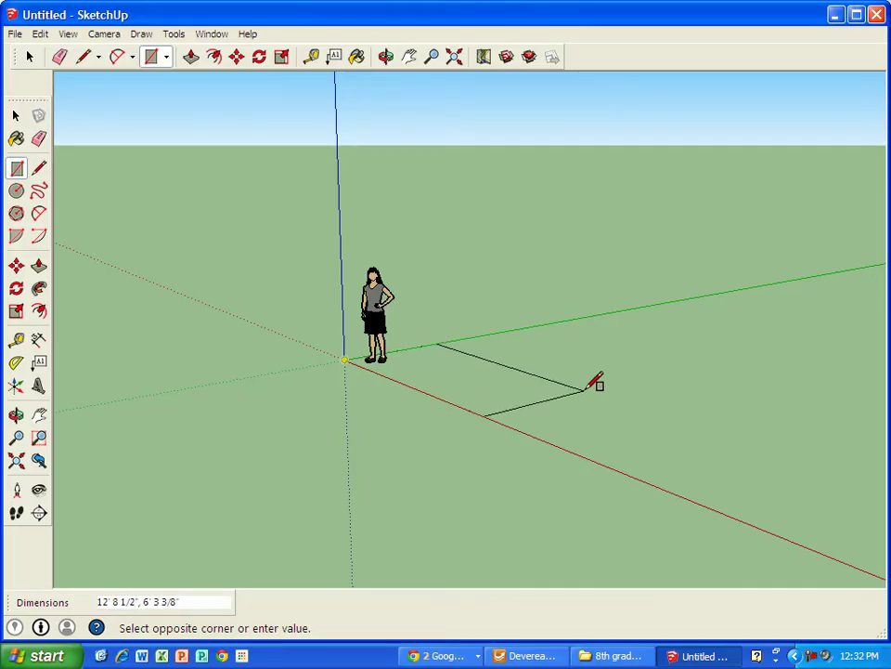
type("50',")
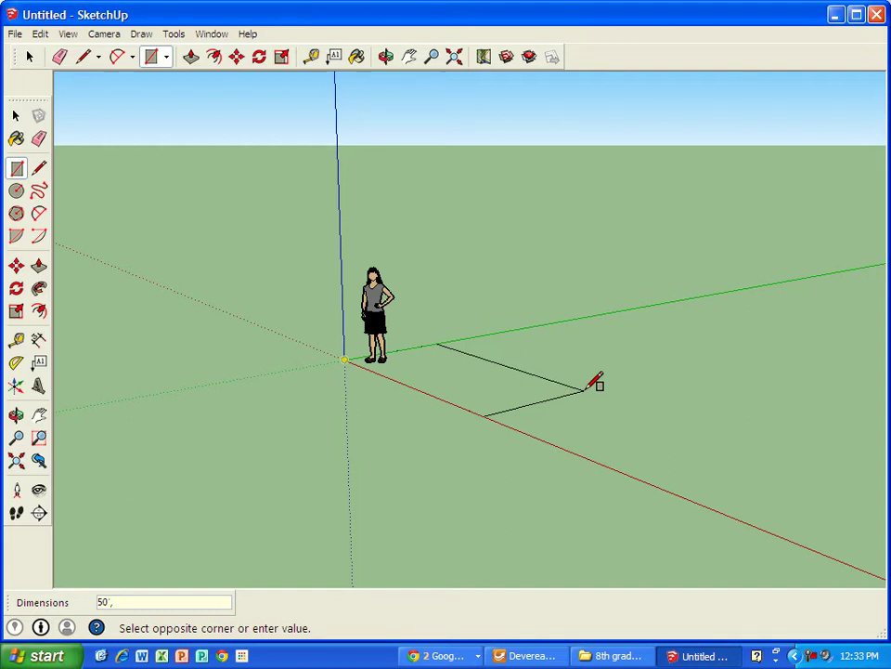
type("'")
key("Return")
scroll(553, 350, "down", 5)
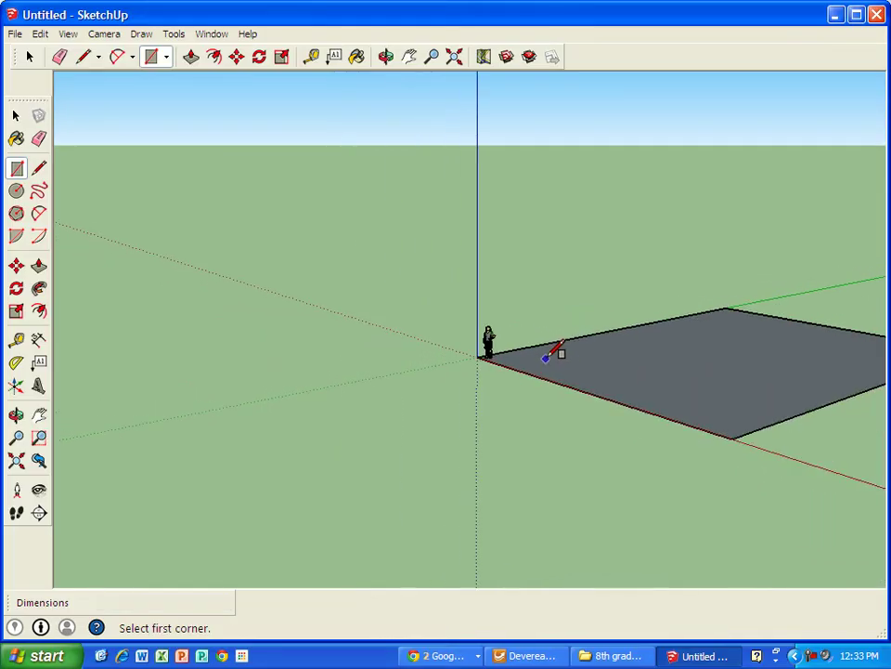
Step: Measure the rectangle's far edge with the Tape Measure and undo the stray guide
left_click(409, 59)
left_click_drag(576, 306, 341, 298)
middle_click_drag(455, 332, 685, 401)
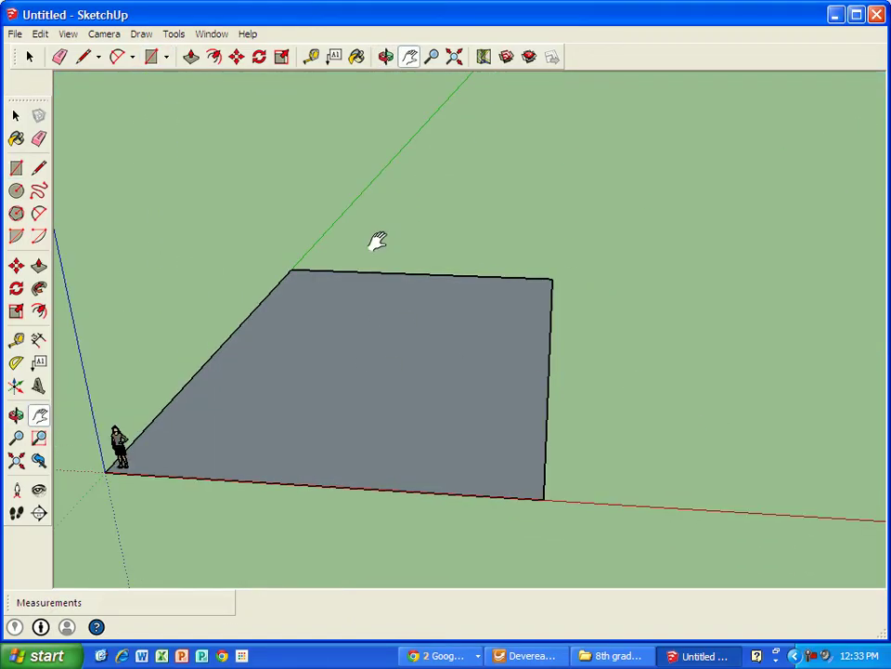
left_click(312, 56)
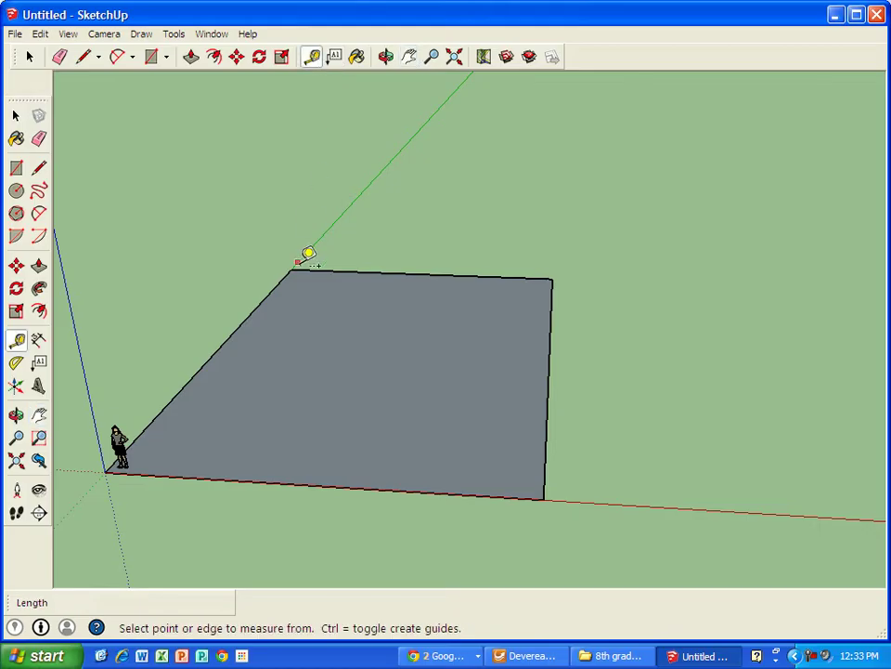
left_click(290, 269)
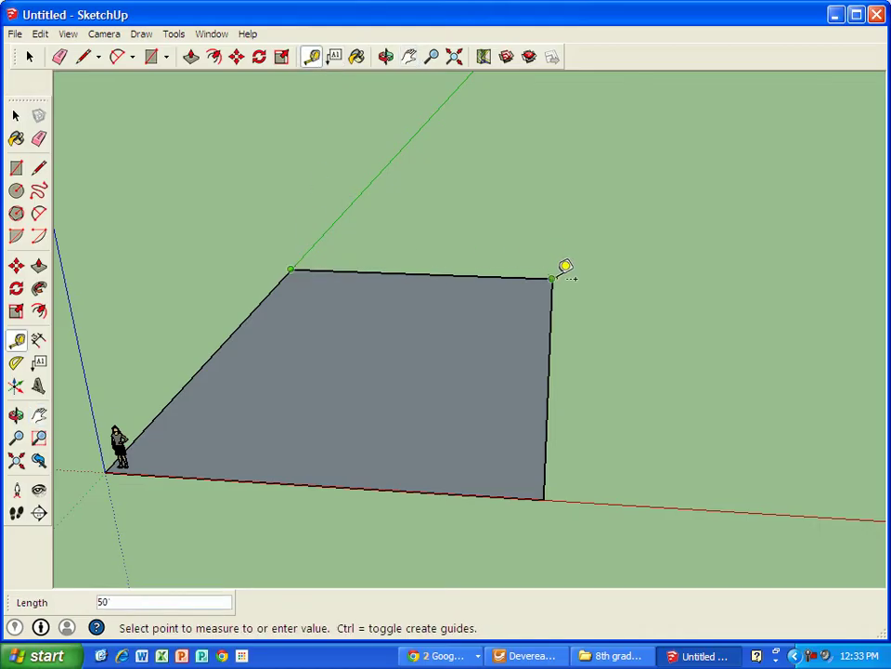
left_click(528, 227)
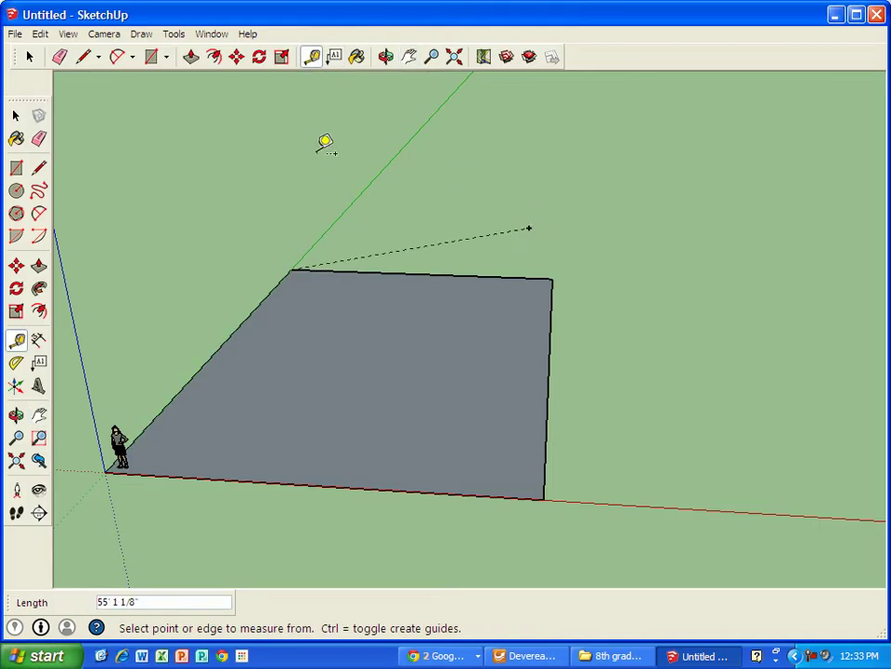
left_click(41, 35)
left_click(56, 52)
Step: Pull the rectangle up 20' into a box with Push/Pull
left_click(192, 59)
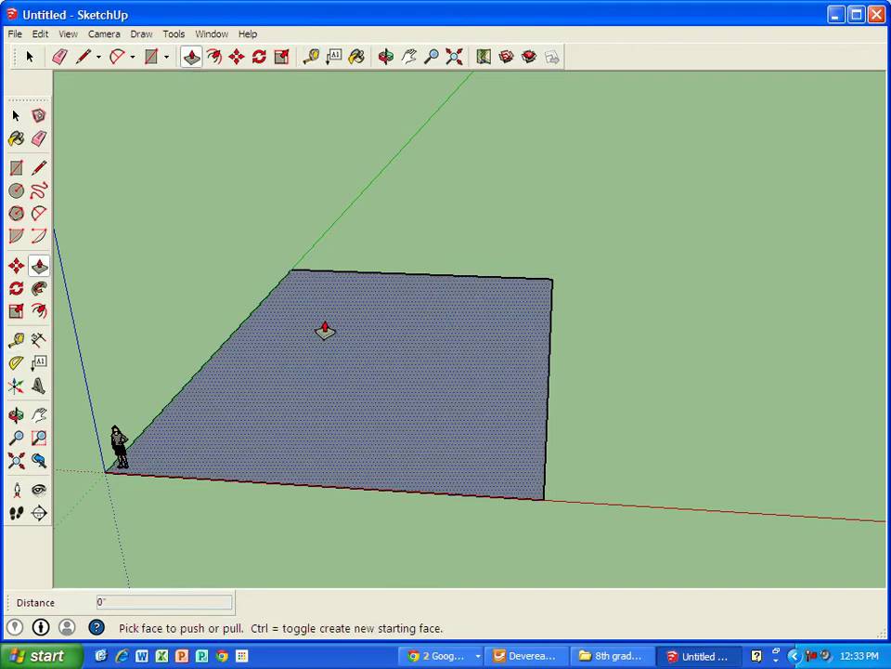
left_click(378, 421)
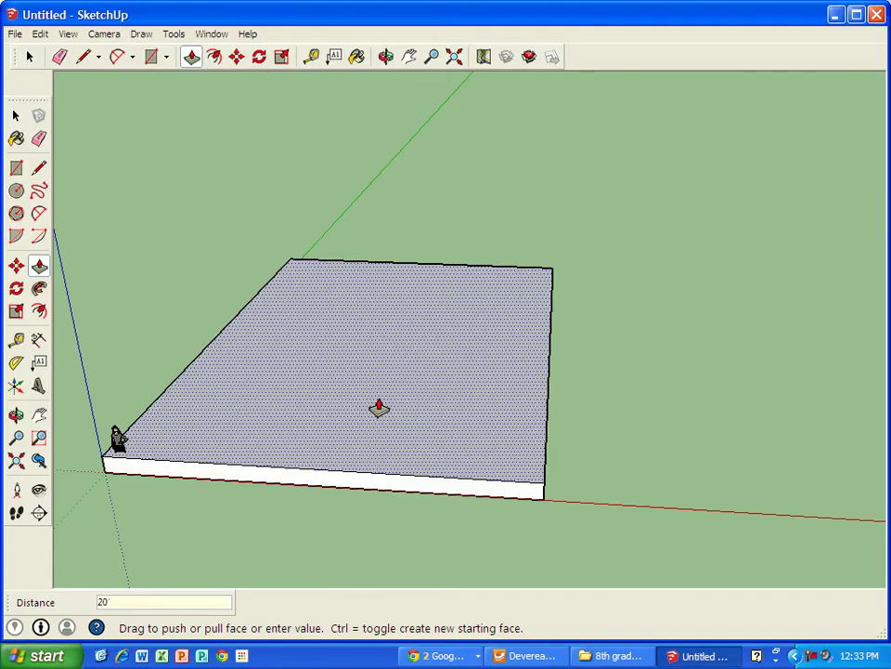
type("20'")
key("Return")
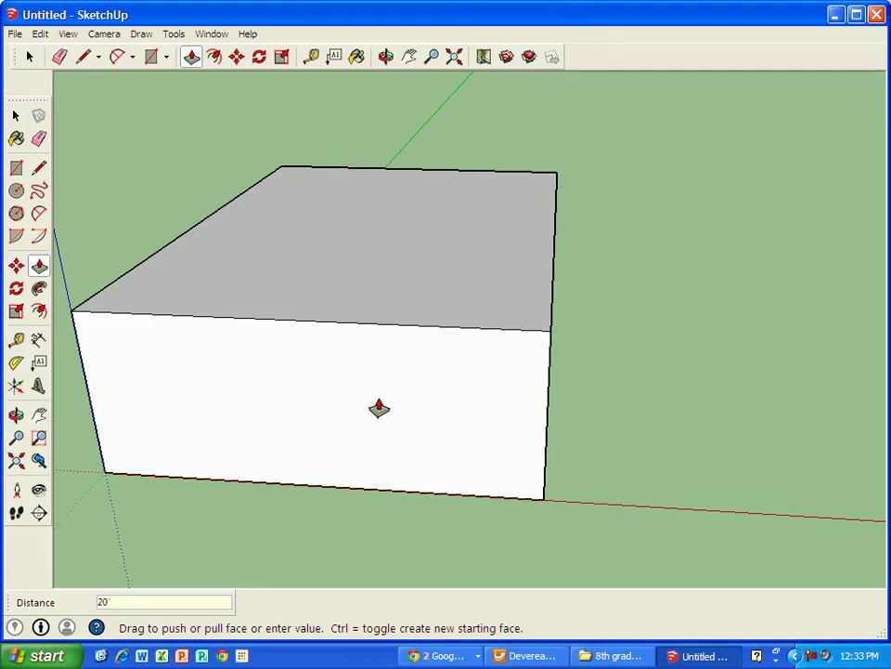
Step: Measure the box's height on its long side wall and undo the stray guide
middle_click_drag(632, 330, 353, 214)
left_click(311, 56)
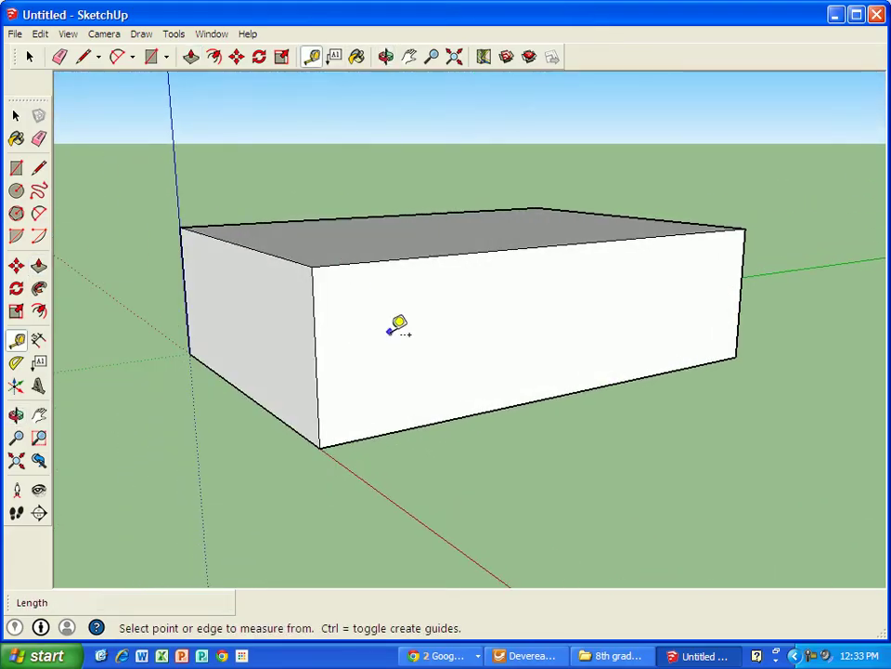
left_click(406, 429)
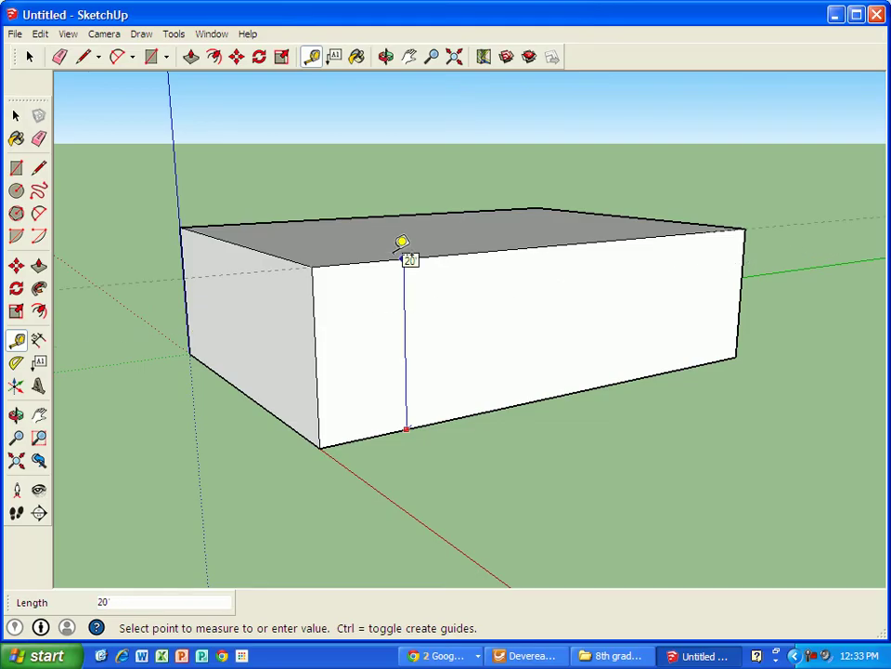
left_click(446, 320)
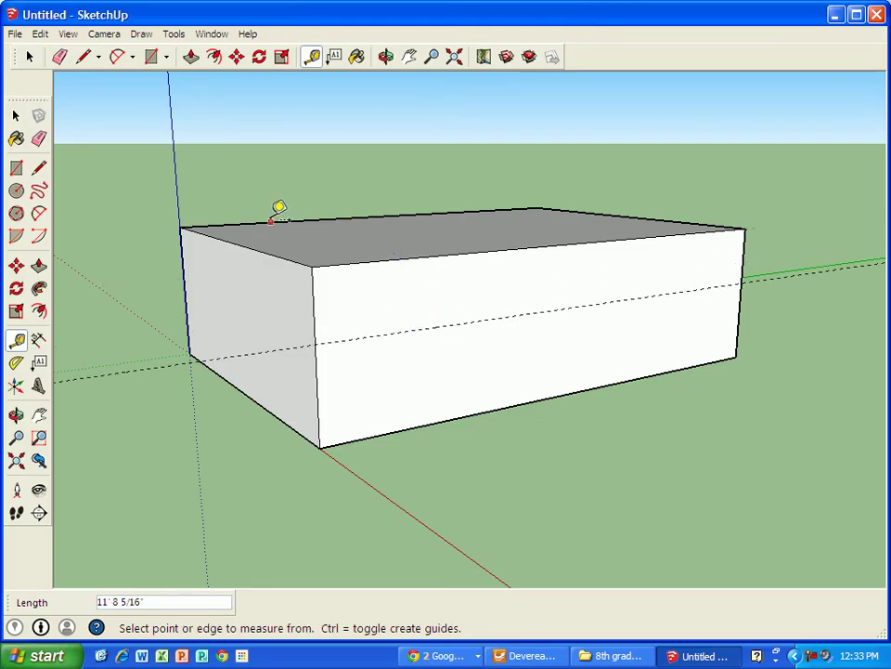
left_click(40, 34)
left_click(56, 53)
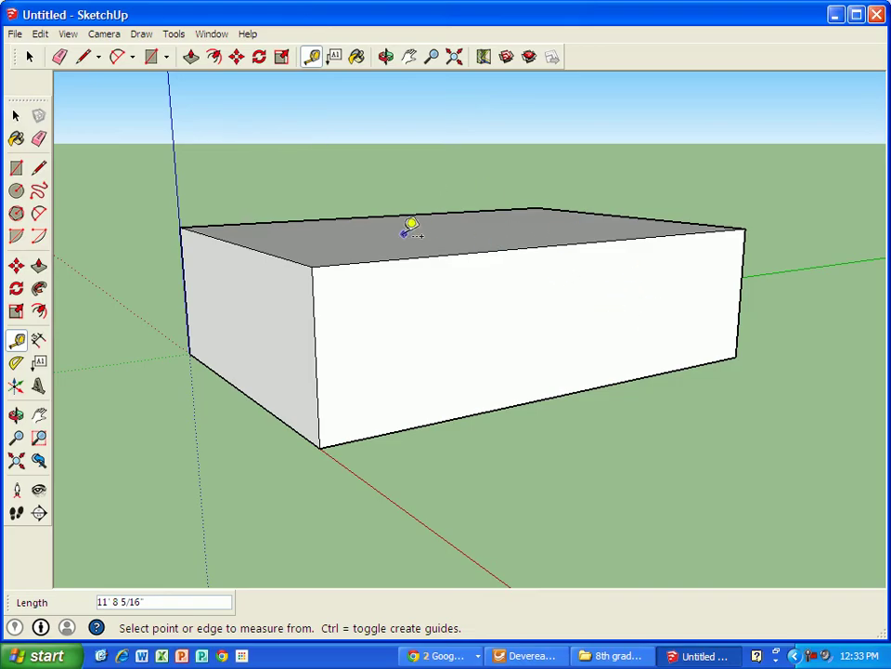
Step: Place a vertical guide on the long side wall, 20' from its far vertical edge
middle_click_drag(204, 263, 207, 343)
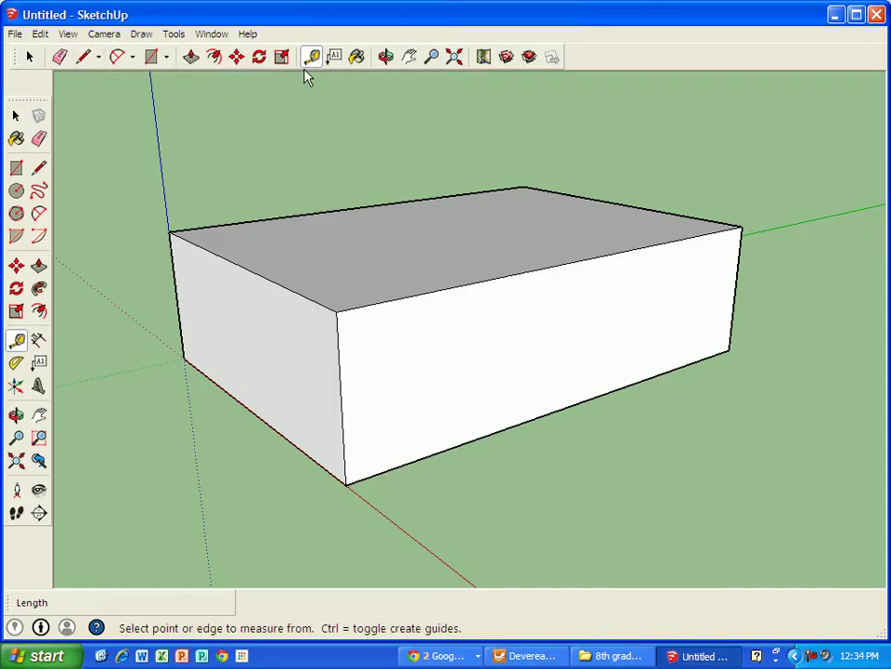
middle_click_drag(754, 266, 736, 271)
left_click(759, 287)
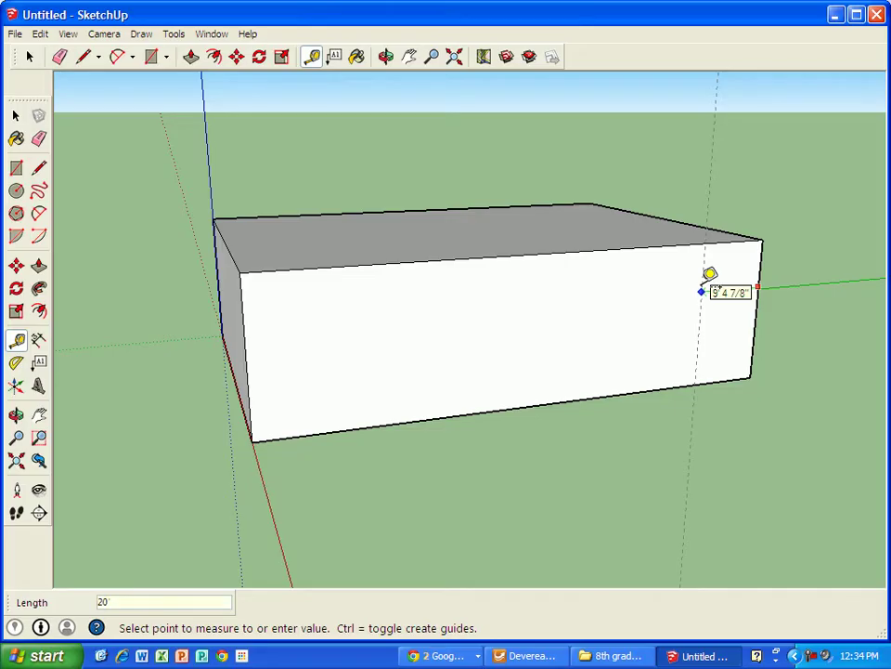
left_click(702, 290)
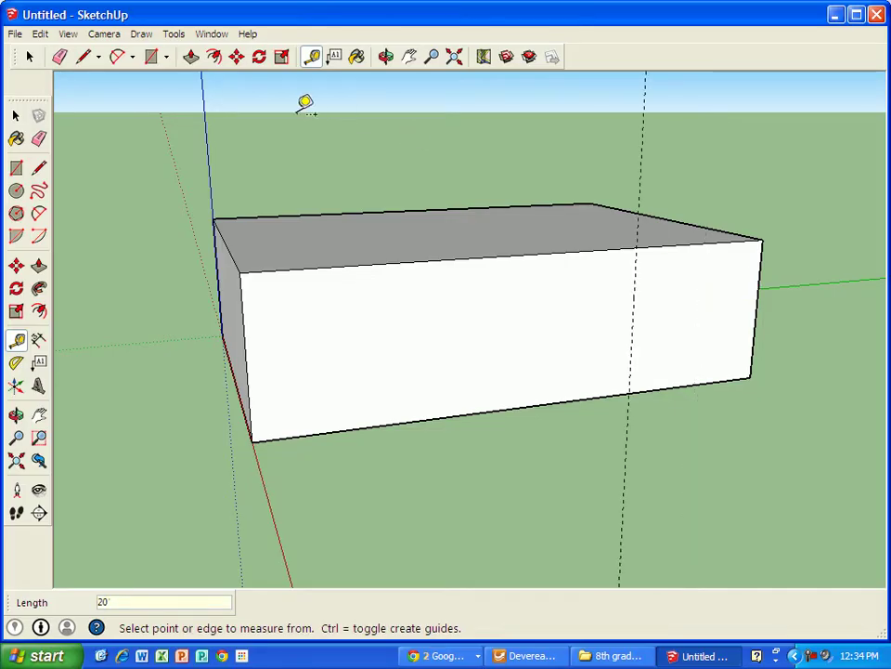
Step: Draw a 20' vertical line along the guide from the wall's bottom edge to split the long side wall
left_click(85, 59)
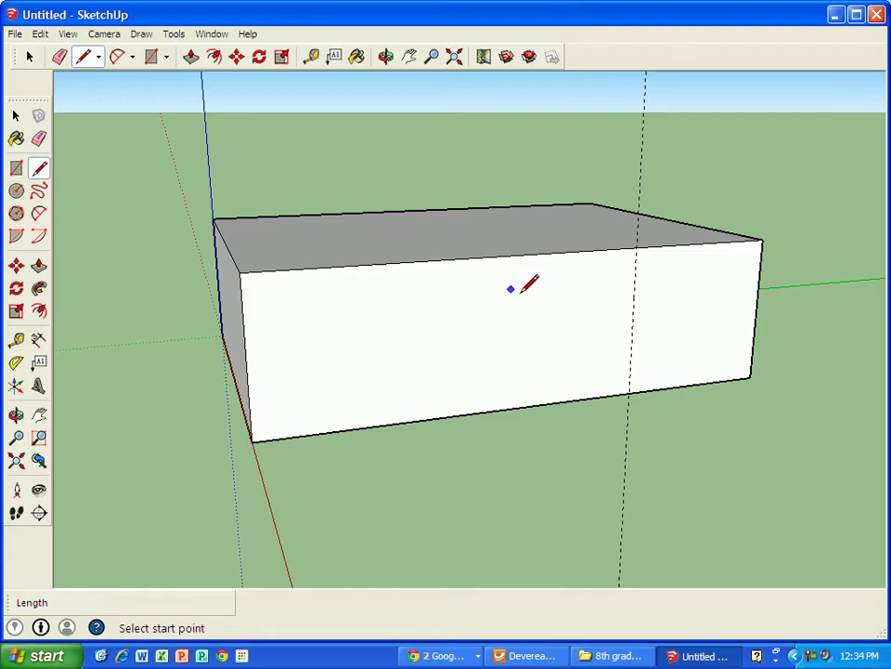
left_click(629, 394)
type("20")
key("Return")
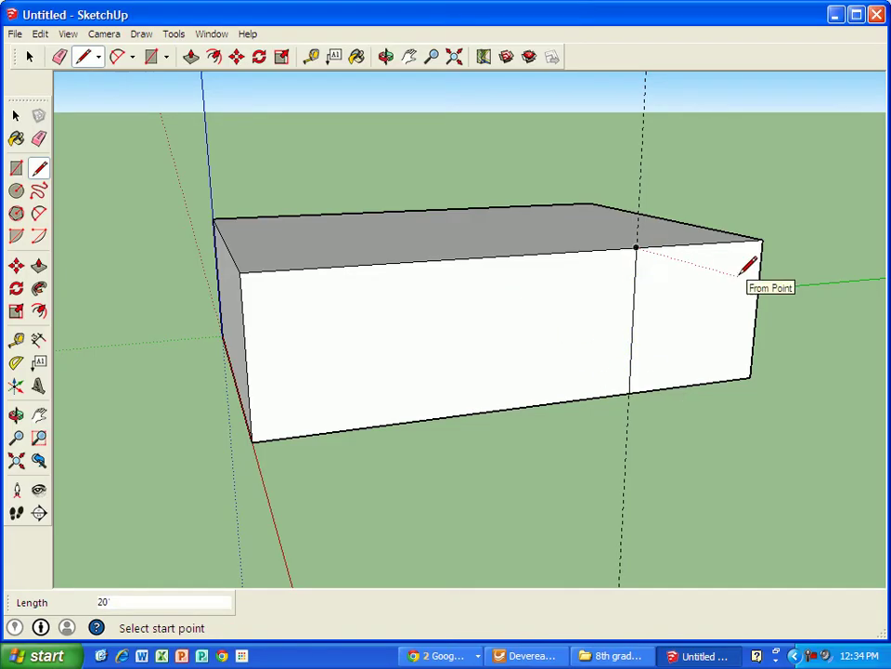
Step: Pull the wall section beyond the line out about 31' 10 5/8" as a wing, and widen it by pulling its inner side about 10' 7 1/8"
left_click(190, 58)
left_click(728, 329)
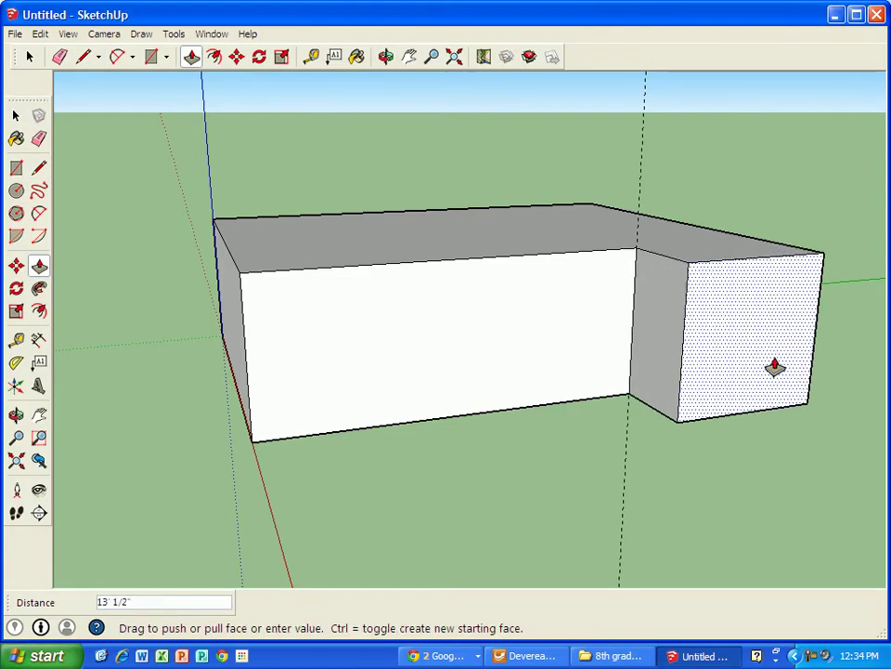
scroll(820, 399, "down", 3)
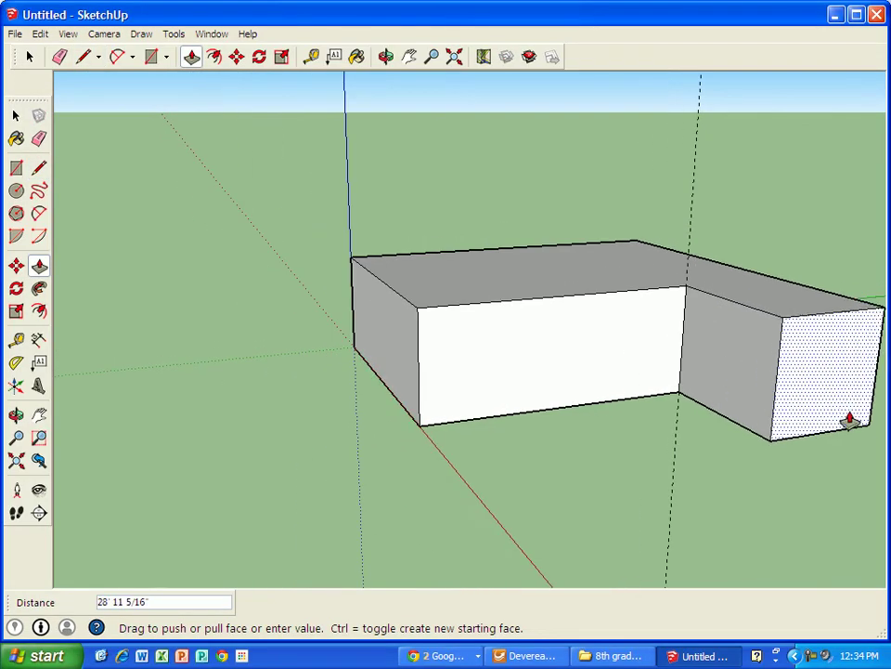
left_click(862, 429)
middle_click_drag(733, 367, 586, 427)
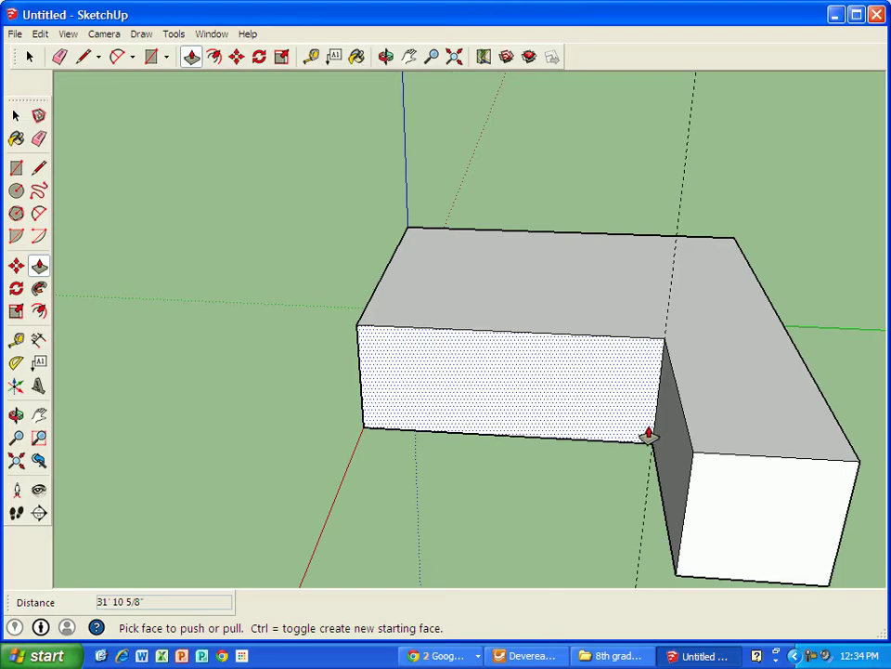
left_click_drag(667, 437, 597, 438)
Step: Draw an L-shaped ridge line on the top face, joining the midpoint of the front edge to the midpoint of the wing's end edge
middle_click_drag(509, 384, 613, 440)
middle_click_drag(498, 349, 692, 344)
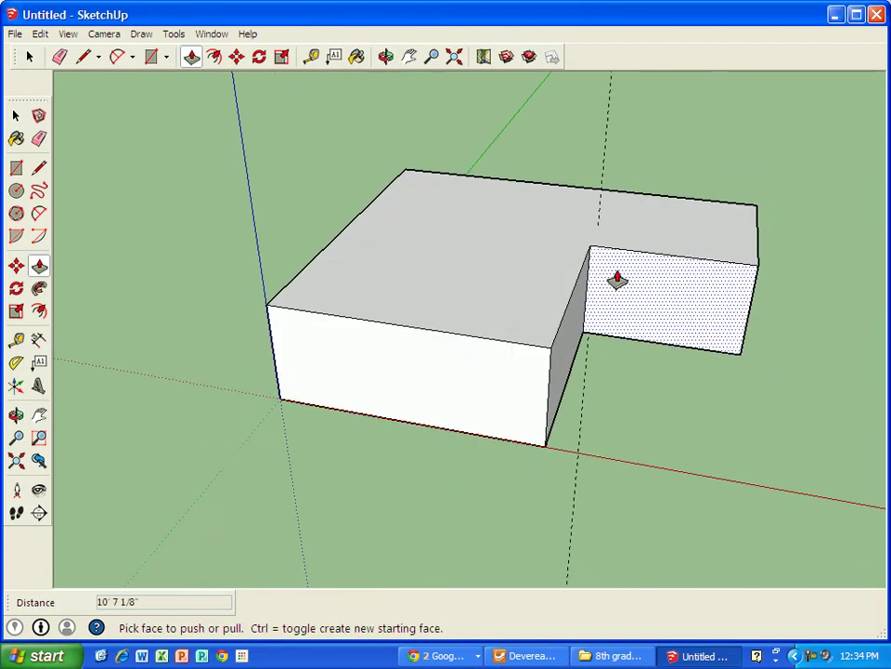
left_click(85, 57)
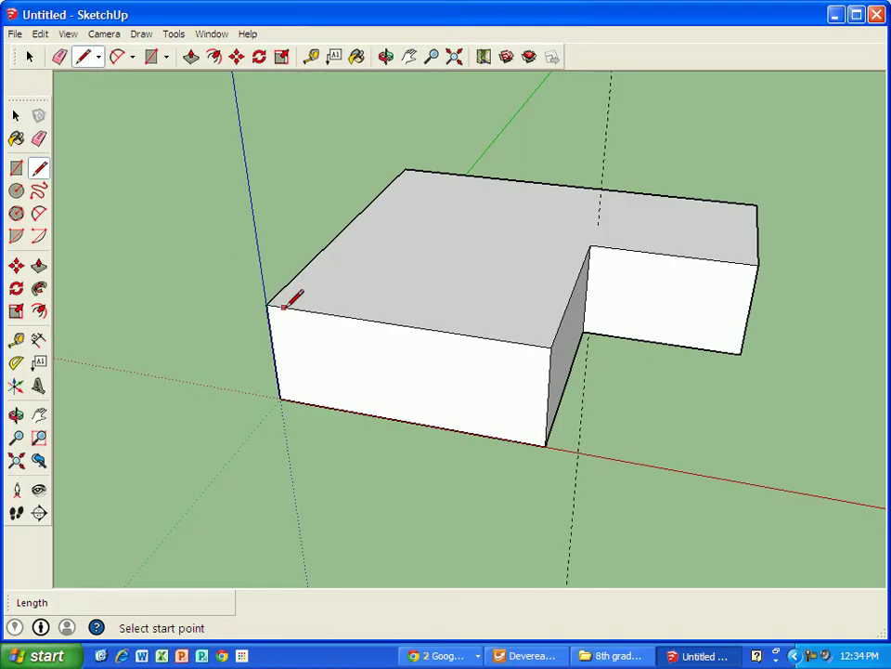
left_click(402, 323)
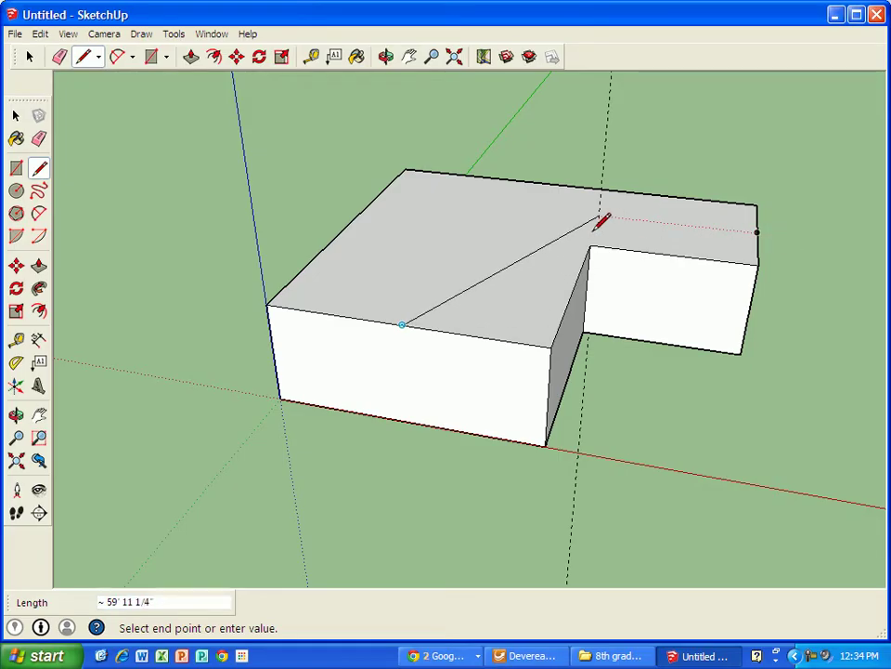
left_click(489, 202)
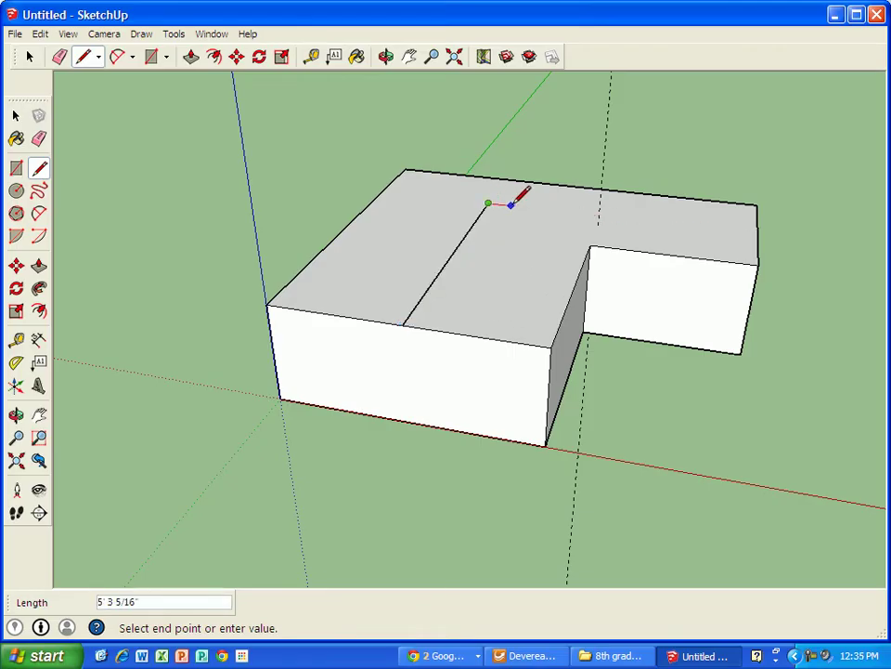
left_click(757, 231)
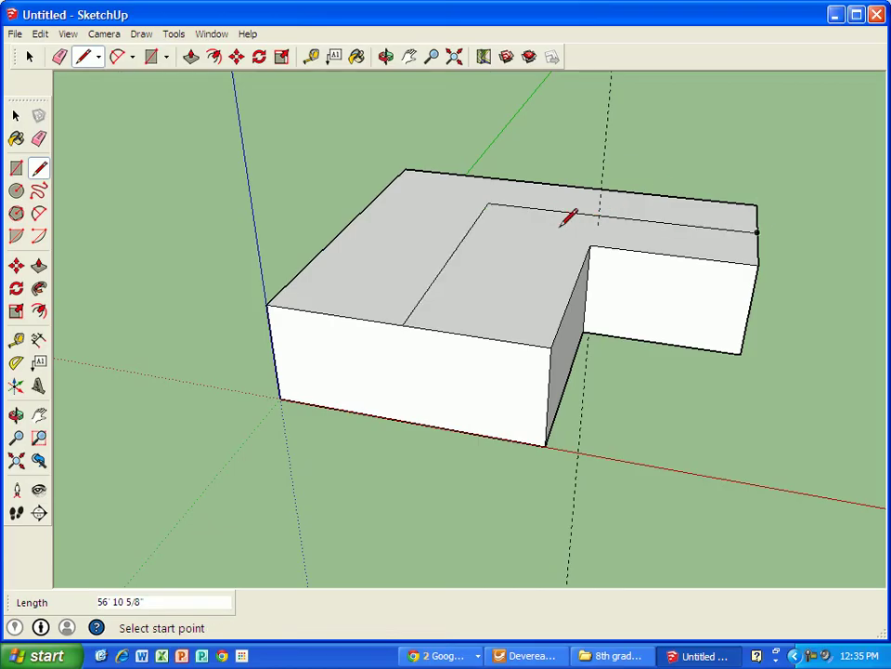
Step: Draw diagonal lines on the top face from the ridge corner to the building's inner corner and to its opposite outer corner
left_click(488, 202)
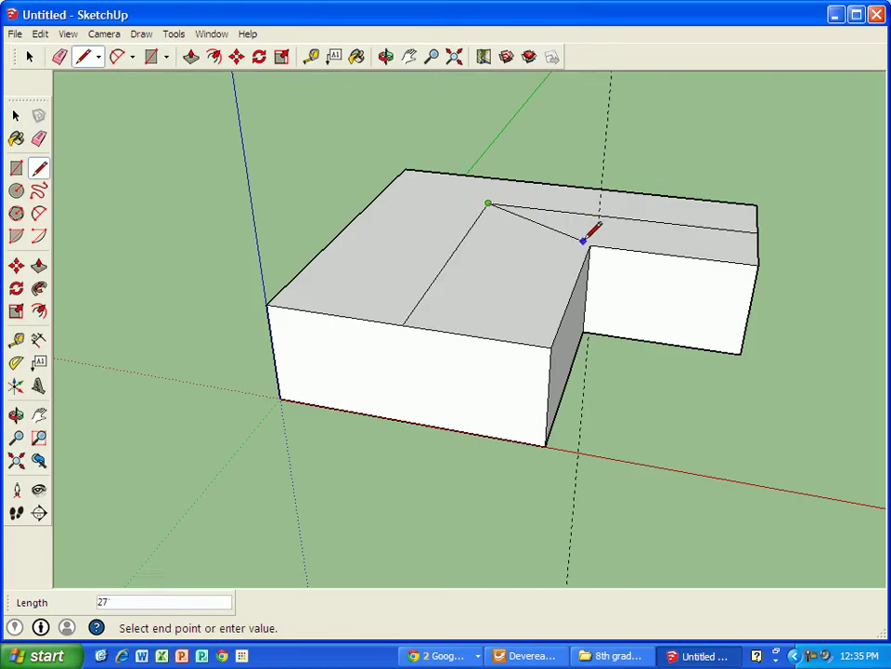
left_click(589, 244)
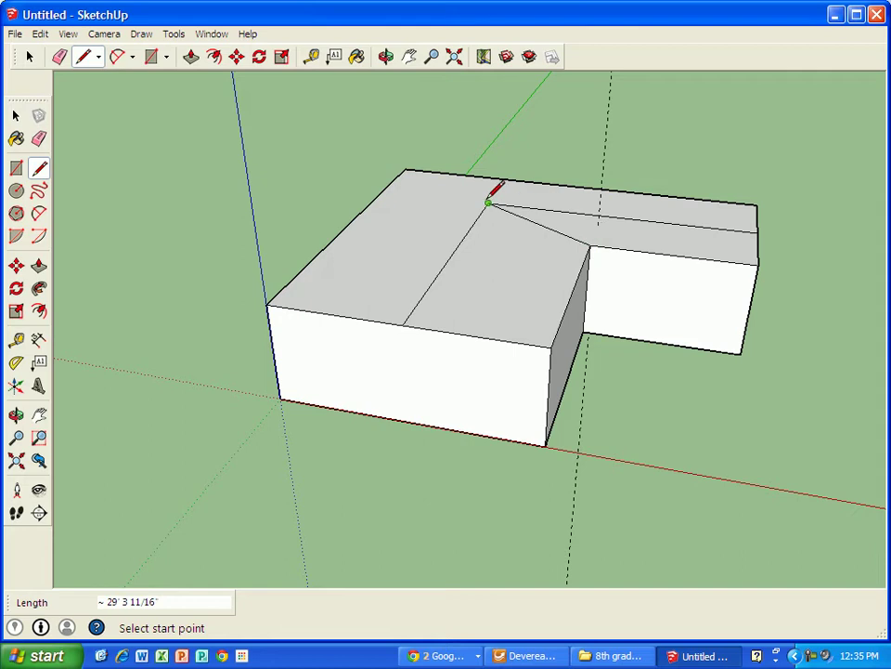
left_click(488, 202)
left_click(406, 170)
middle_click_drag(294, 276, 366, 260)
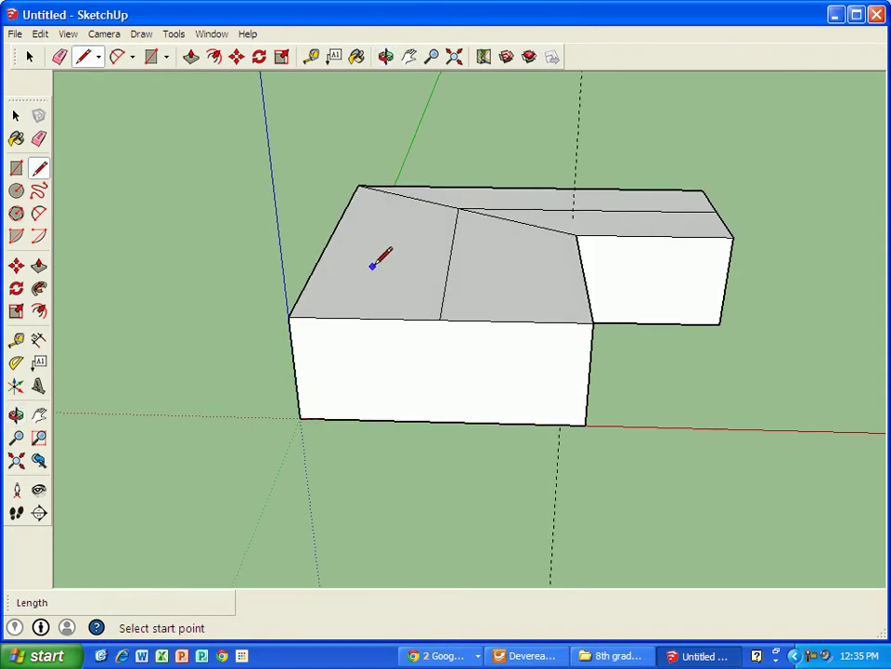
Step: Select both segments of the L-shaped ridge line on the top face and move them straight up 7' to form a gable roof
left_click(28, 56)
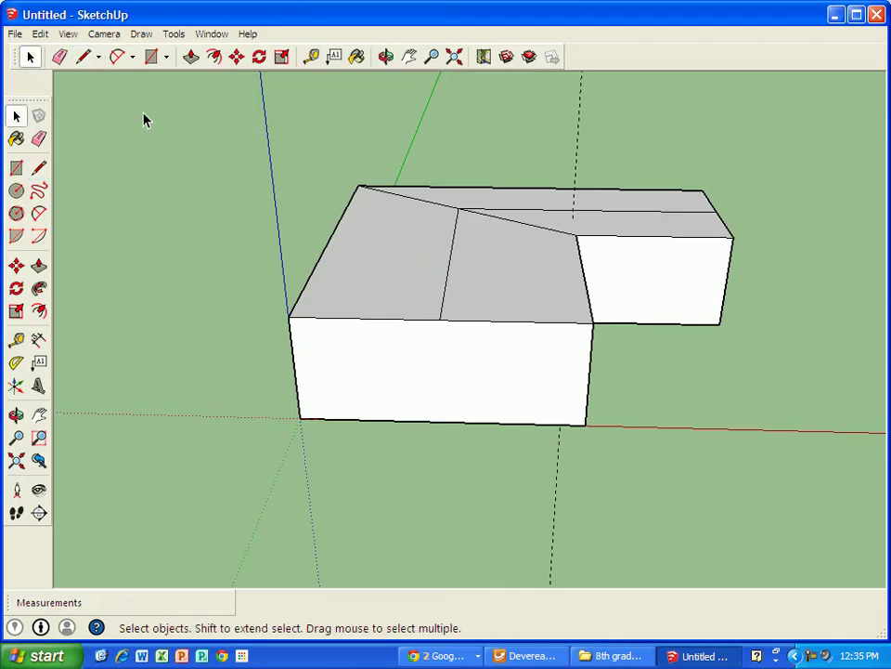
left_click(450, 267)
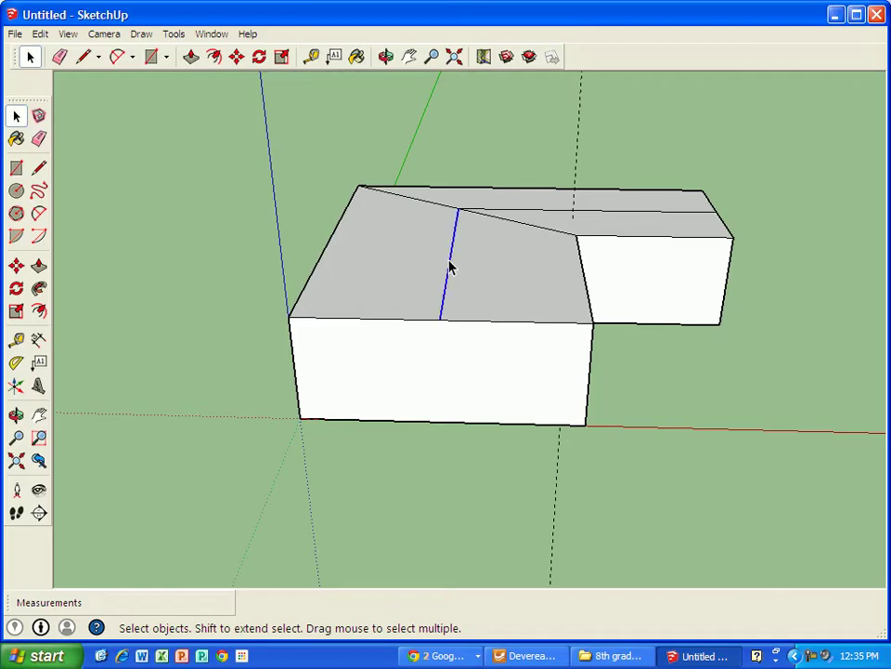
left_click(551, 212, "shift")
scroll(537, 202, "up", 5)
left_click(527, 200, "shift")
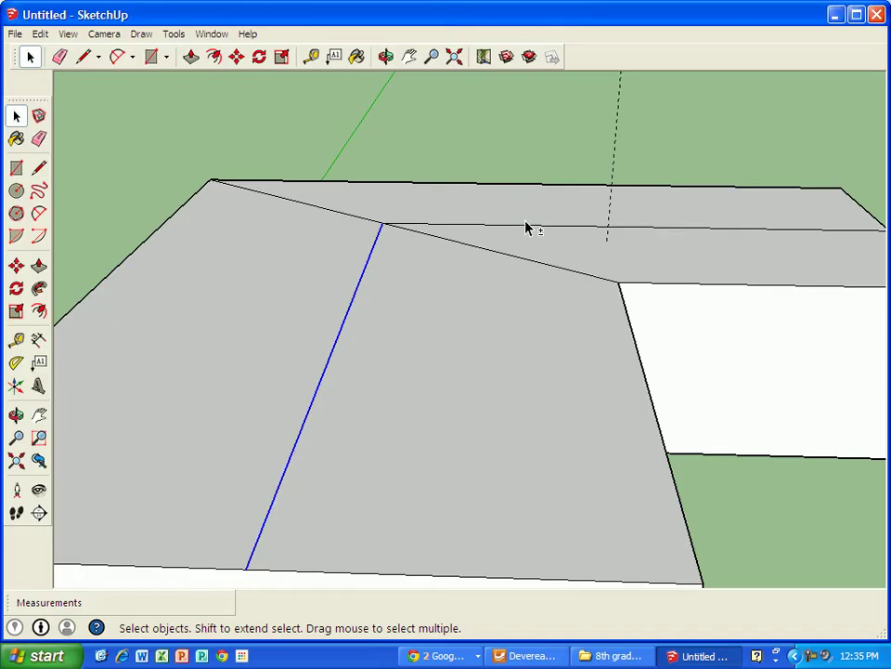
left_click(527, 230, "shift")
left_click(526, 229, "shift")
left_click(525, 231, "shift")
left_click(526, 230, "shift")
scroll(526, 230, "up", 3)
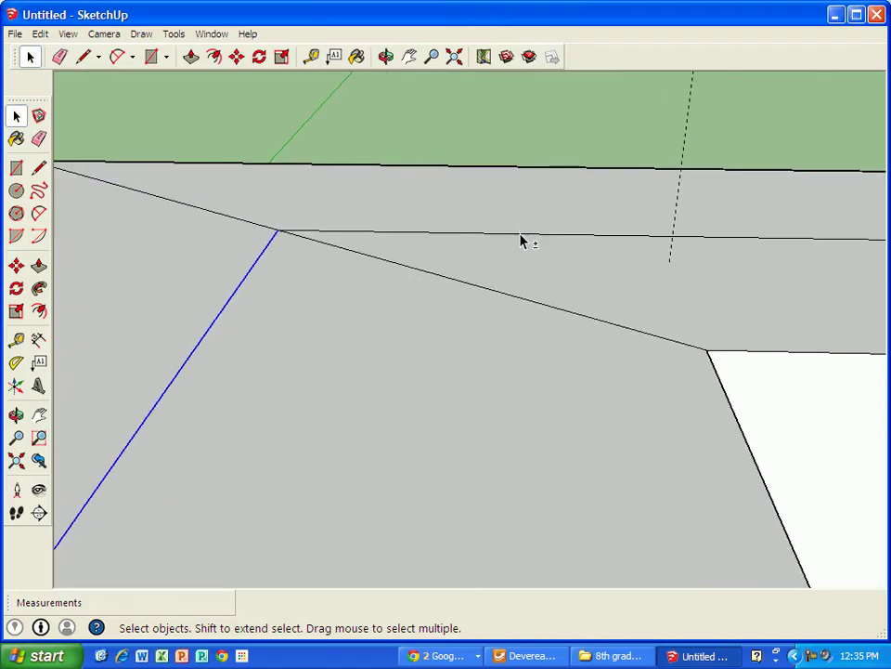
left_click(522, 234, "shift")
left_click(520, 237, "shift")
left_click(517, 209, "shift")
scroll(271, 223, "down", 3)
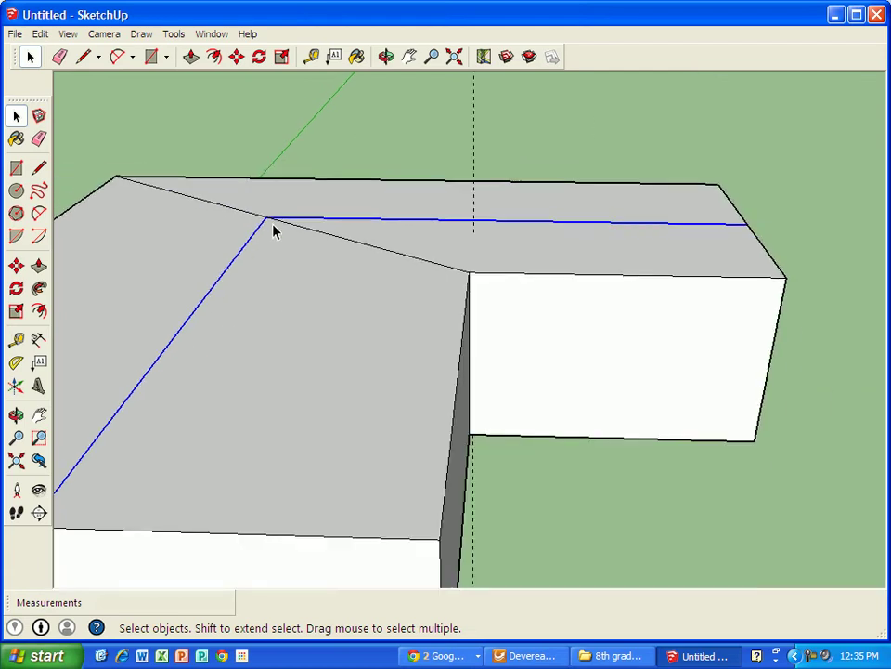
scroll(271, 223, "down", 3)
middle_click_drag(159, 364, 274, 309)
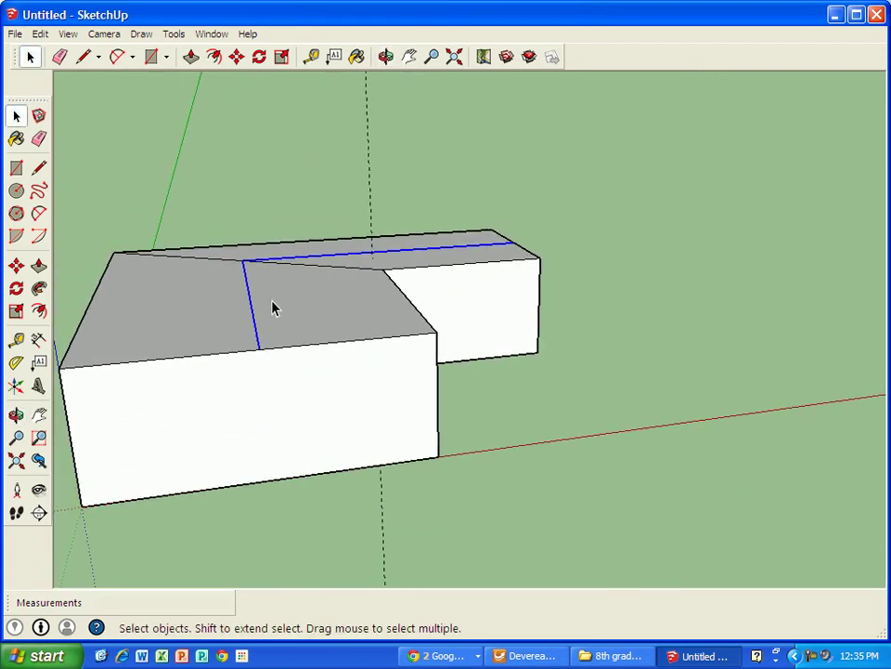
left_click(235, 57)
mouse_move(250, 323)
middle_mouse_down()
mouse_move(281, 334)
mouse_move(263, 280)
mouse_move(242, 327)
mouse_move(246, 317)
middle_mouse_up()
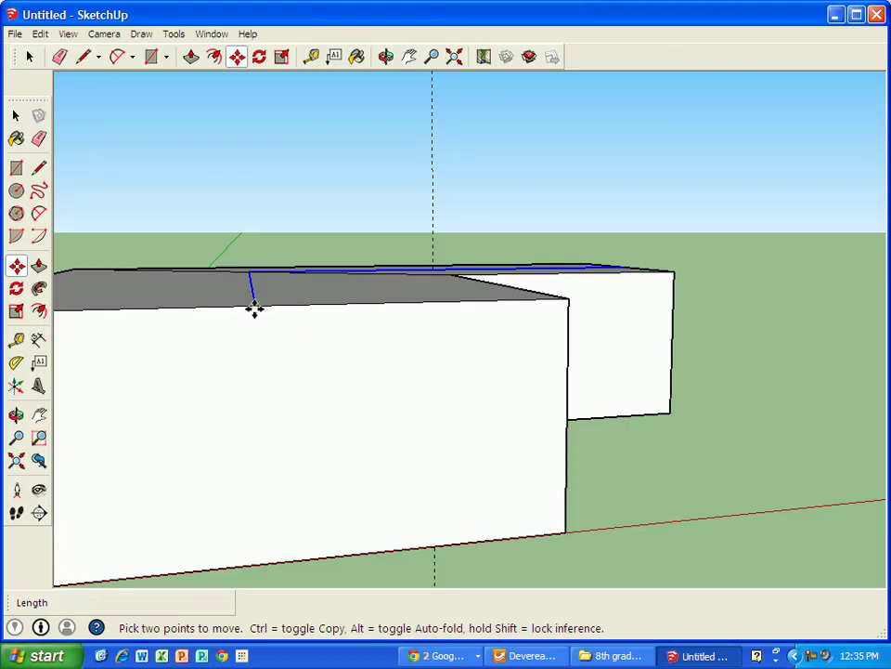
left_click(253, 309)
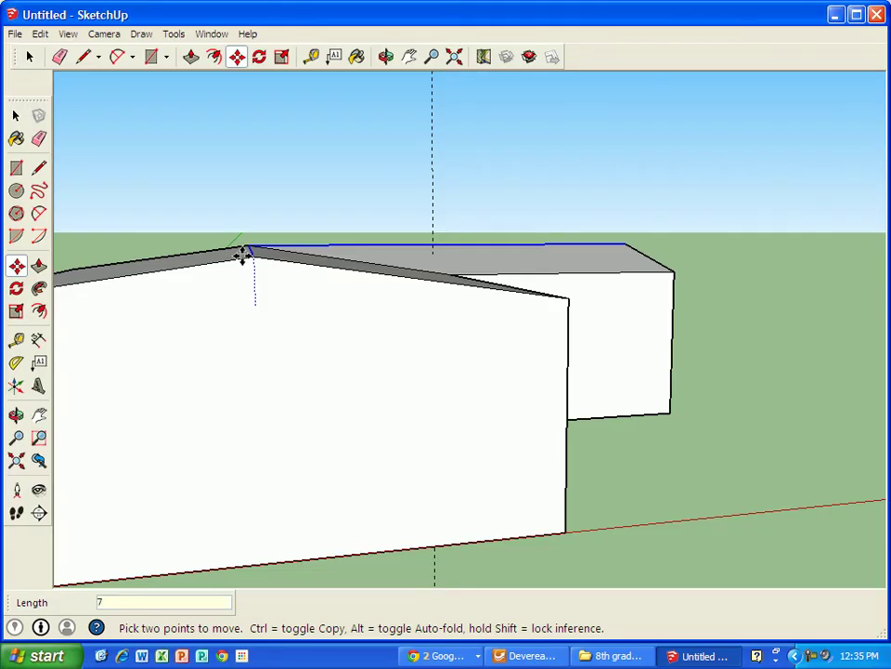
key("Return")
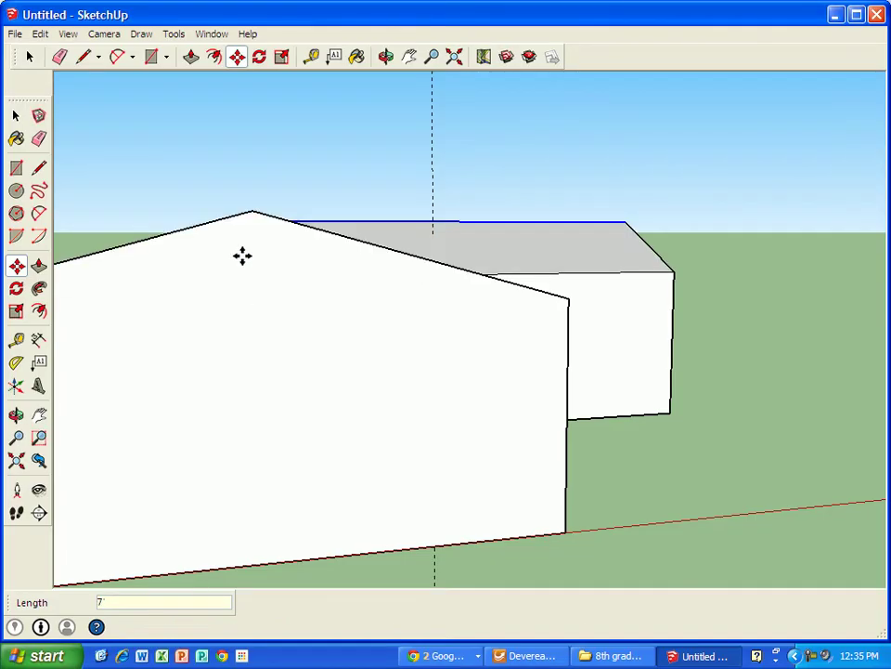
Step: Pull both gable end walls outward to lengthen the two wings, the second one by about 4' 6 1/8"
middle_click_drag(300, 291, 223, 310)
middle_click_drag(517, 336, 169, 334)
middle_click_drag(578, 353, 663, 405)
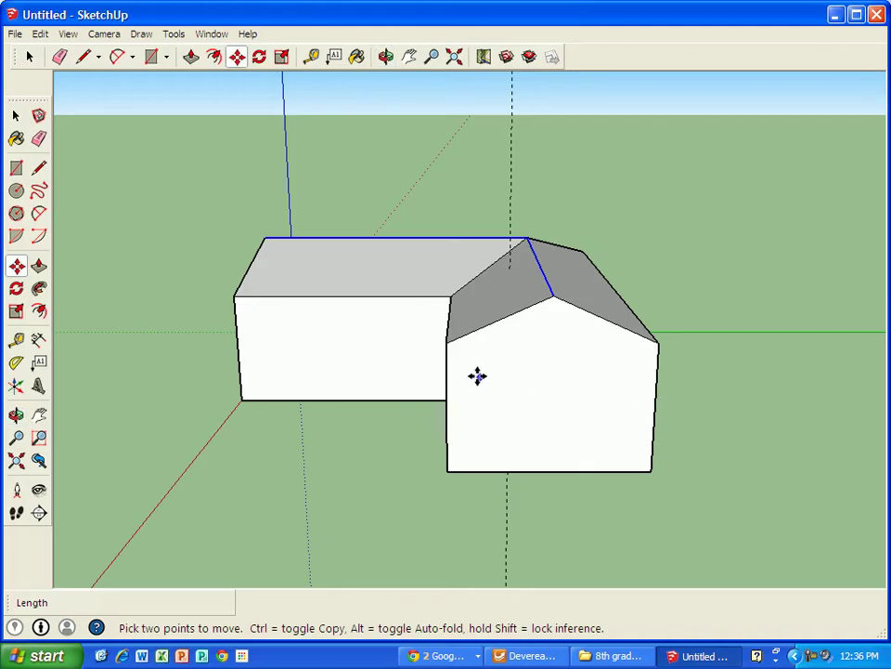
mouse_move(477, 376)
middle_mouse_down()
mouse_move(396, 378)
mouse_move(396, 404)
mouse_move(481, 394)
middle_mouse_up()
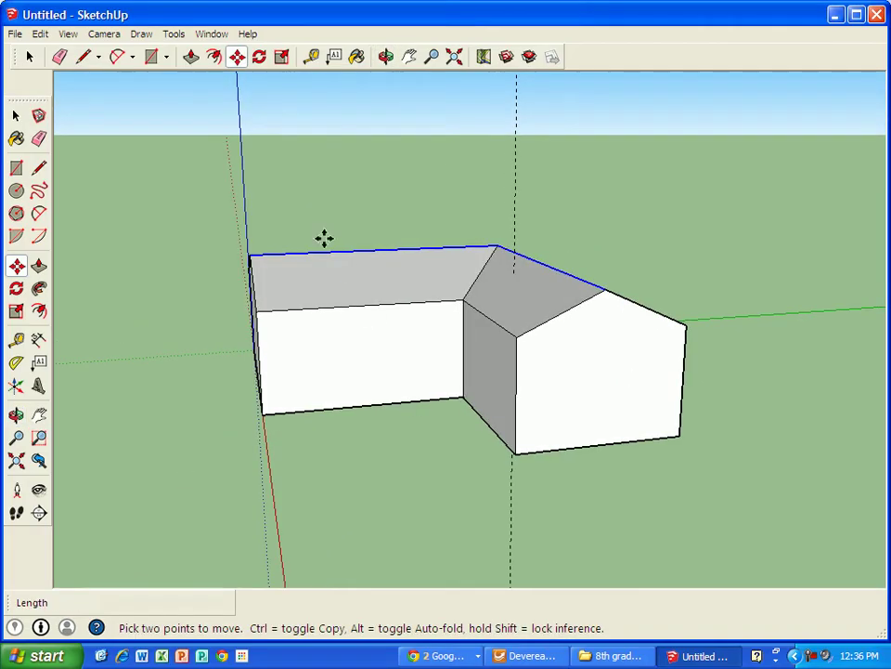
left_click(191, 55)
left_click_drag(559, 364, 605, 394)
middle_click_drag(493, 372, 297, 370)
left_click_drag(251, 366, 205, 388)
Step: Draw a chimney outline rising from the sloping top edge of the gable end, with two vertical sides and a level top
middle_click_drag(411, 379, 284, 436)
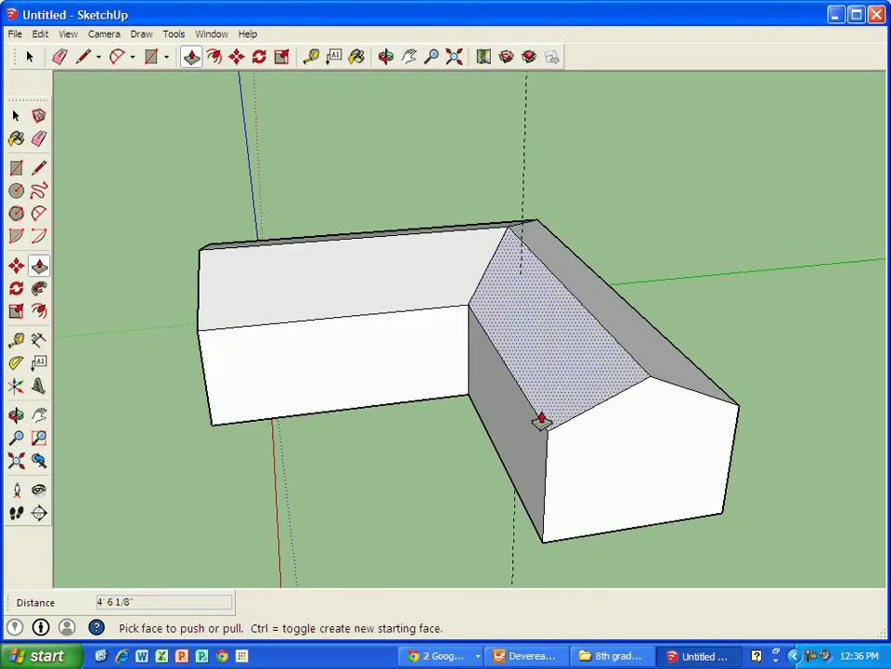
middle_click_drag(605, 392, 521, 314)
scroll(487, 360, "up", 2)
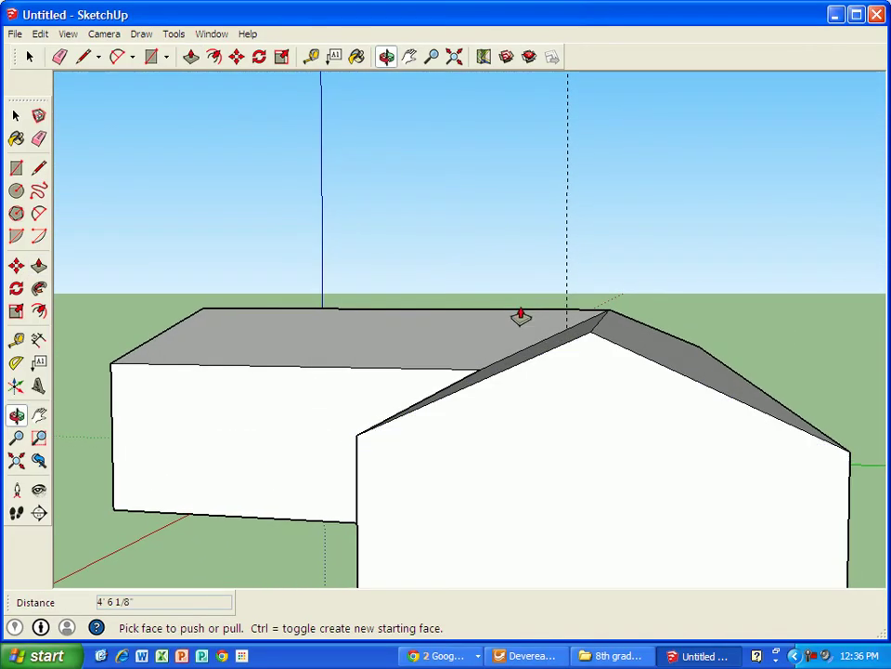
left_click(84, 57)
mouse_move(684, 371)
middle_mouse_down()
mouse_move(722, 378)
mouse_move(691, 376)
middle_mouse_up()
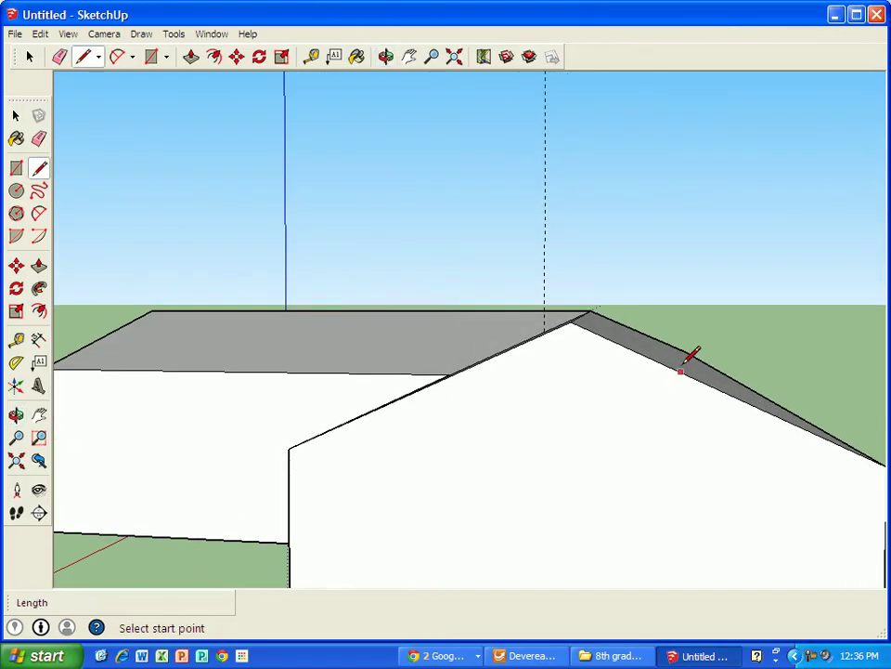
left_click(636, 350)
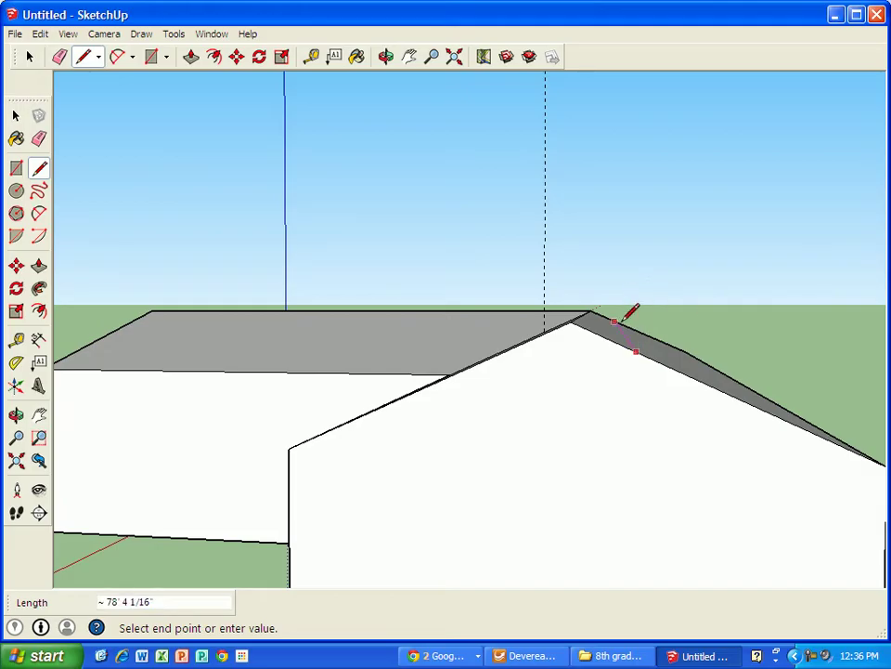
mouse_move(673, 338)
middle_mouse_down()
mouse_move(610, 415)
mouse_move(622, 390)
mouse_move(671, 351)
mouse_move(662, 338)
middle_mouse_up()
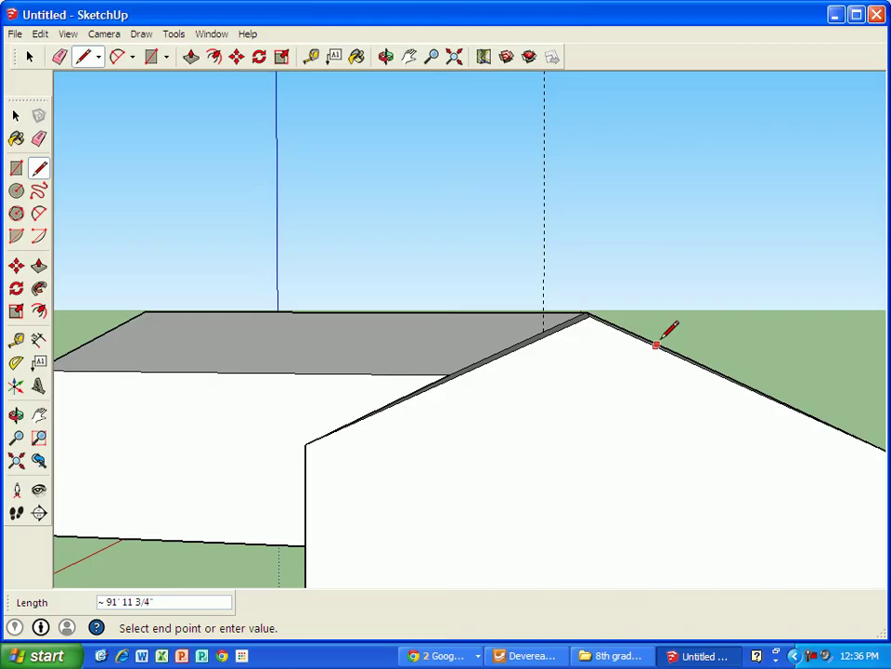
left_click(655, 293)
left_click(713, 292)
left_click(714, 369)
Step: Pull the chimney outline back over the roof about 7' 4 9/16", and push its front face in about 4' 8 1/4"
mouse_move(737, 352)
middle_mouse_down()
mouse_move(567, 378)
mouse_move(597, 367)
middle_mouse_up()
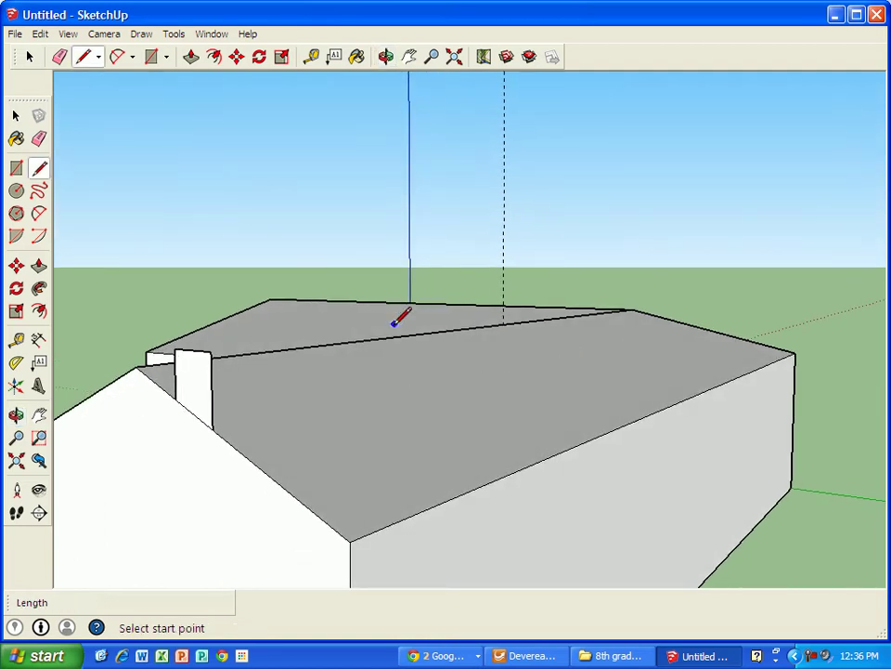
left_click(190, 59)
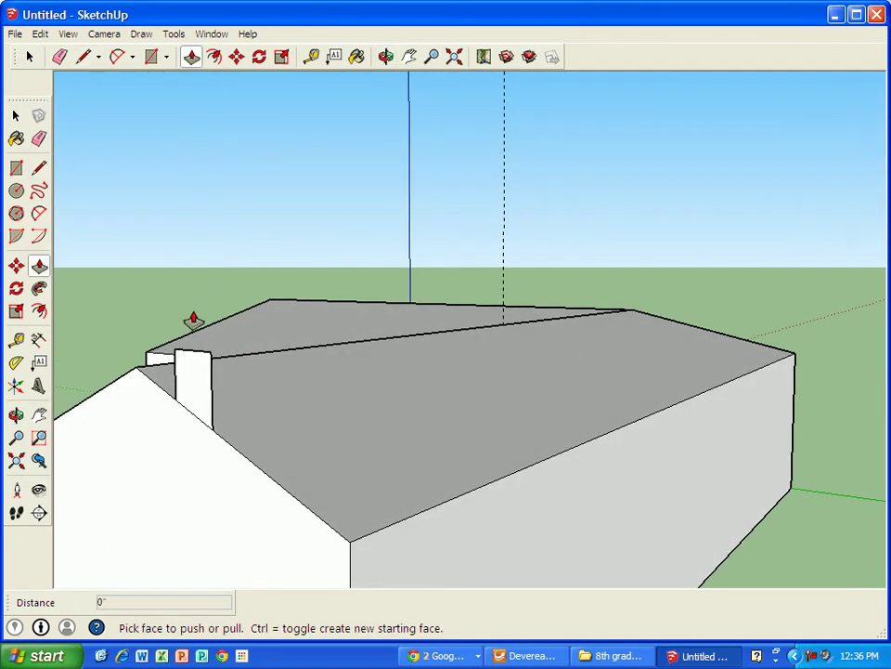
left_click(187, 370)
left_click(287, 368)
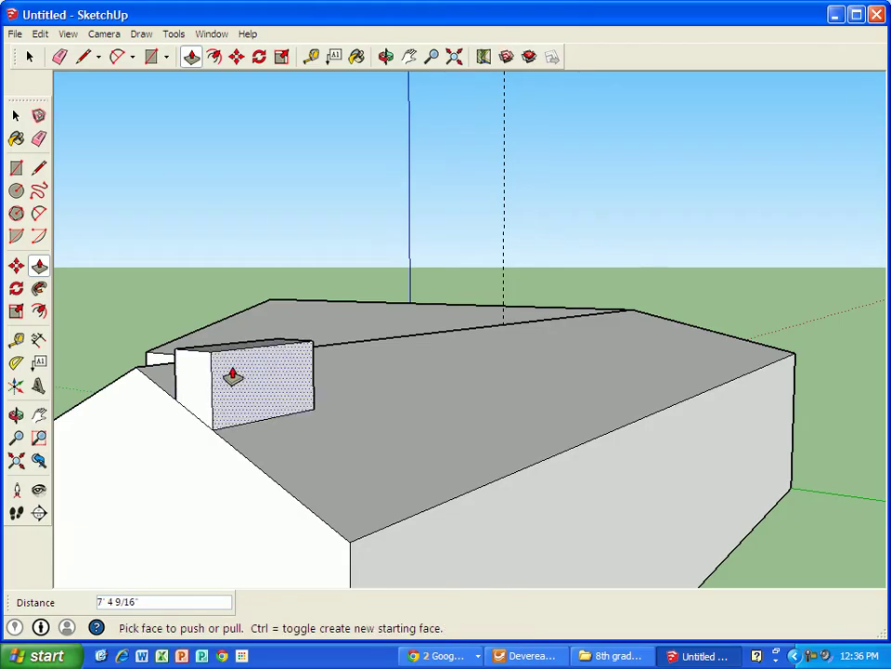
left_click(196, 383)
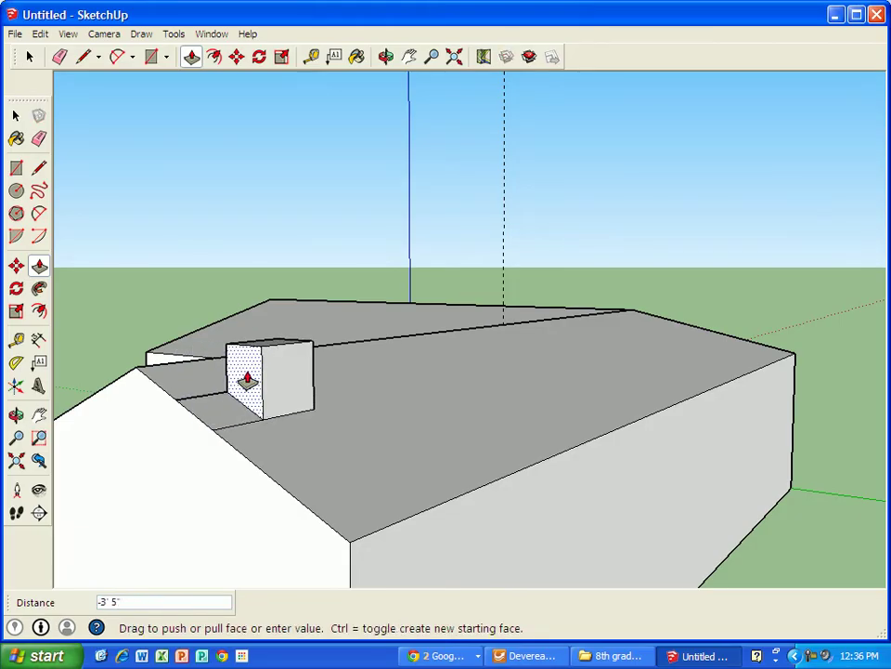
left_click(265, 378)
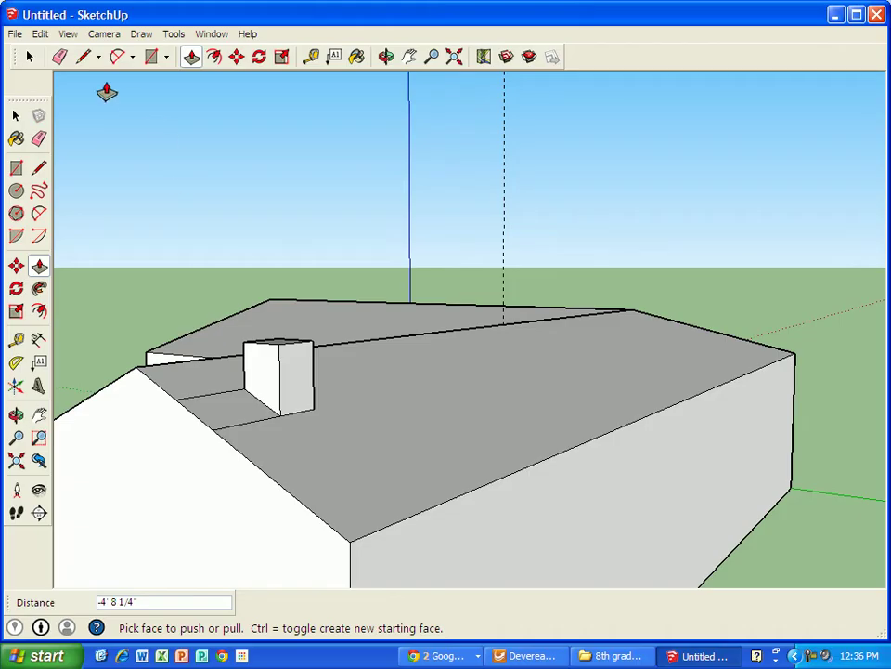
Step: Erase the two leftover lines on the roof between the chimney and the gable edge
left_click(60, 57)
mouse_move(216, 387)
left_mouse_down()
mouse_move(238, 416)
mouse_move(250, 418)
left_mouse_up()
mouse_move(370, 399)
middle_mouse_down()
mouse_move(373, 424)
mouse_move(412, 465)
mouse_move(352, 479)
mouse_move(441, 504)
mouse_move(320, 488)
mouse_move(401, 511)
middle_mouse_up()
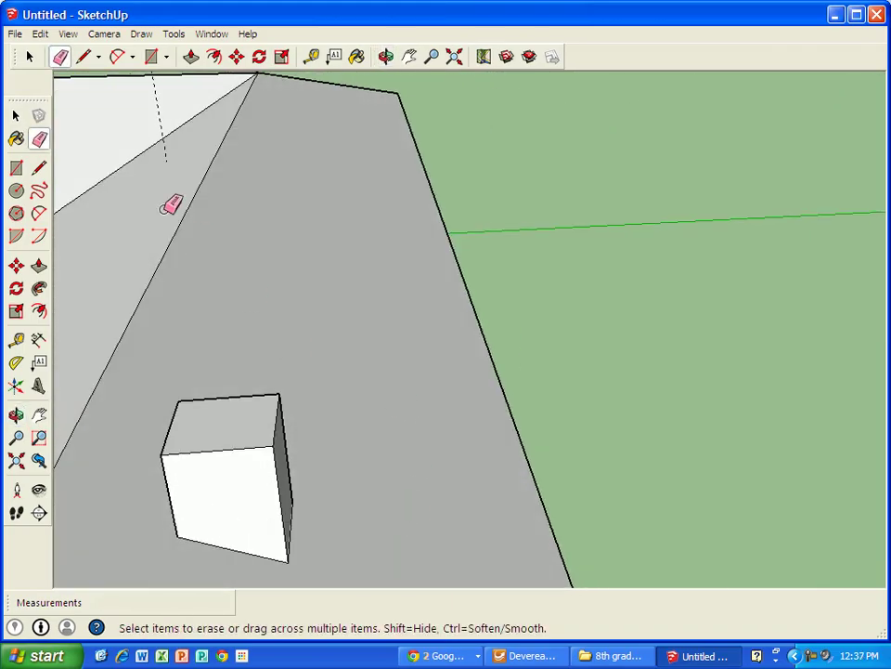
Step: Offset the outline of the chimney's top face 6" inward
left_click(29, 56)
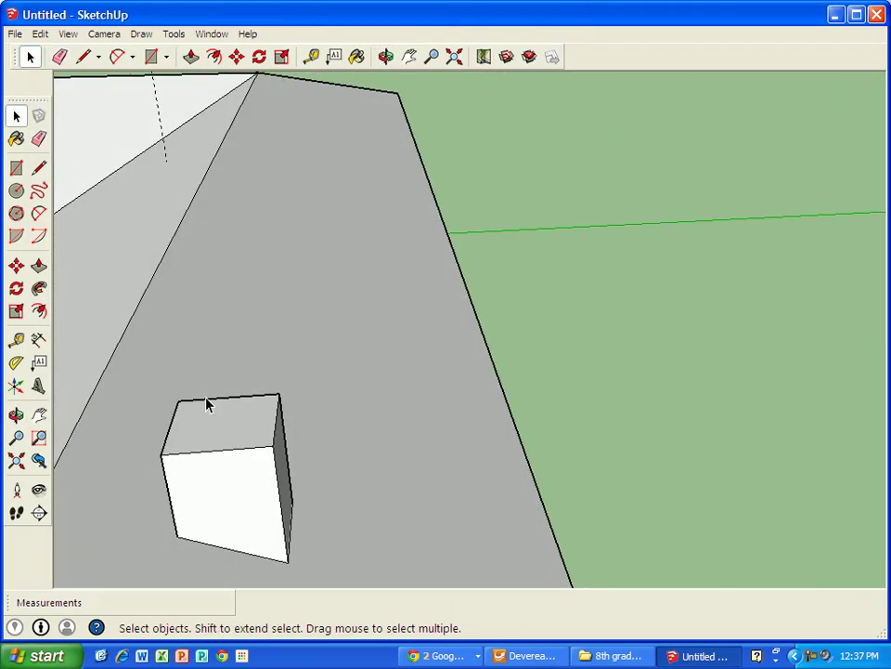
left_click(216, 438)
left_click(39, 312)
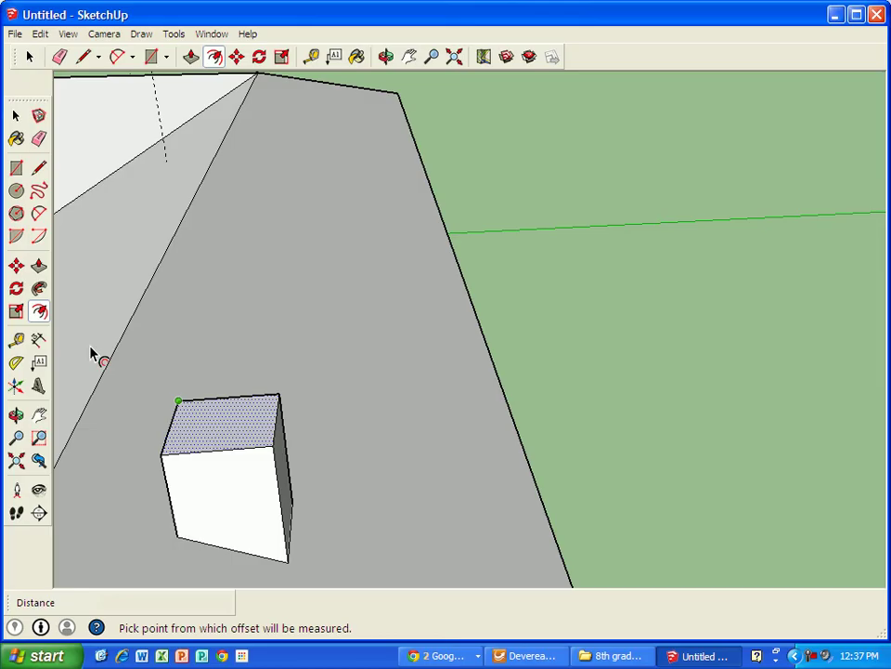
left_click(224, 436)
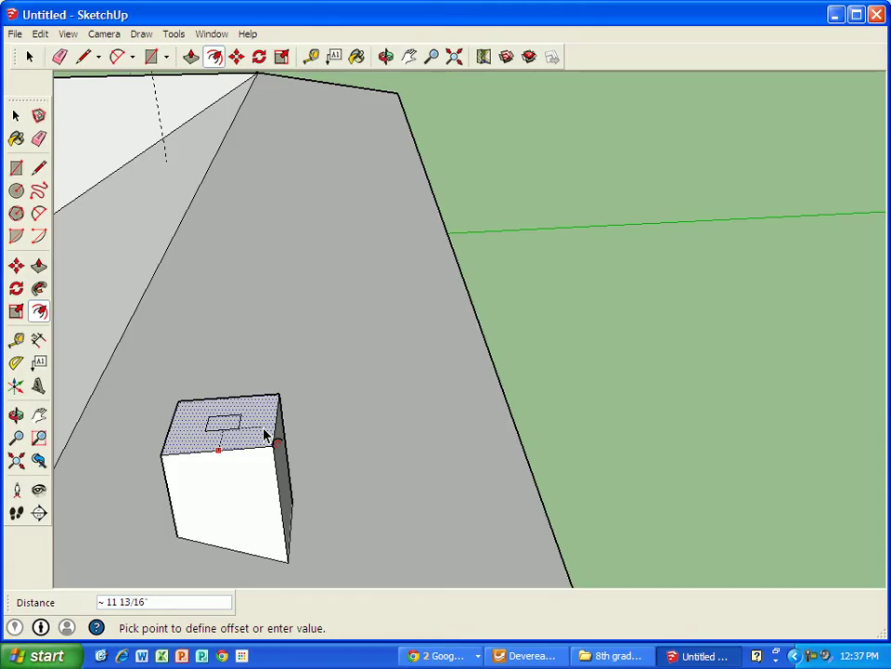
key("Return")
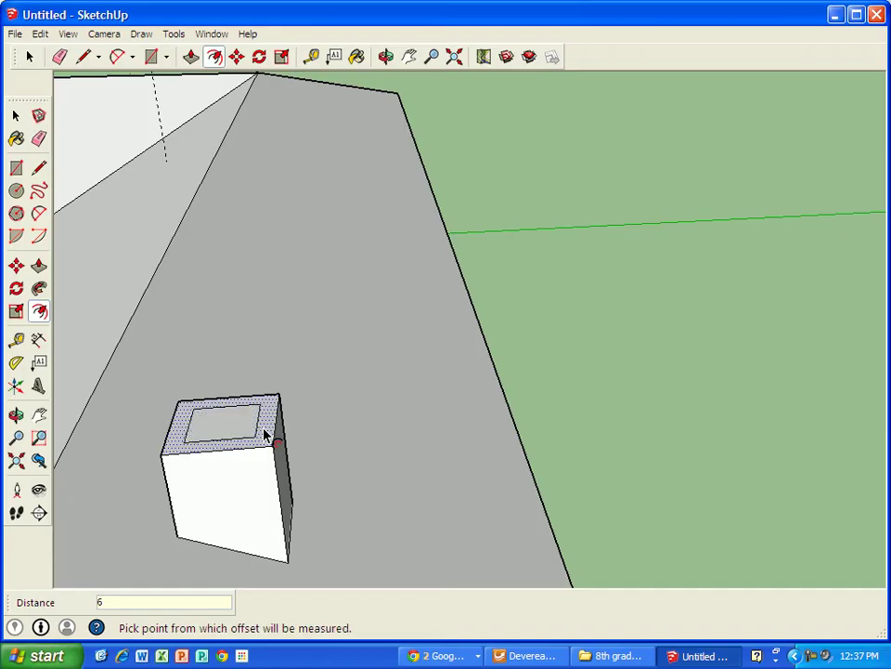
Step: Push the inner rectangle of the chimney top down about 2' 2 9/16" to hollow out the flue
scroll(271, 433, "up", 2)
middle_click_drag(225, 438, 283, 543)
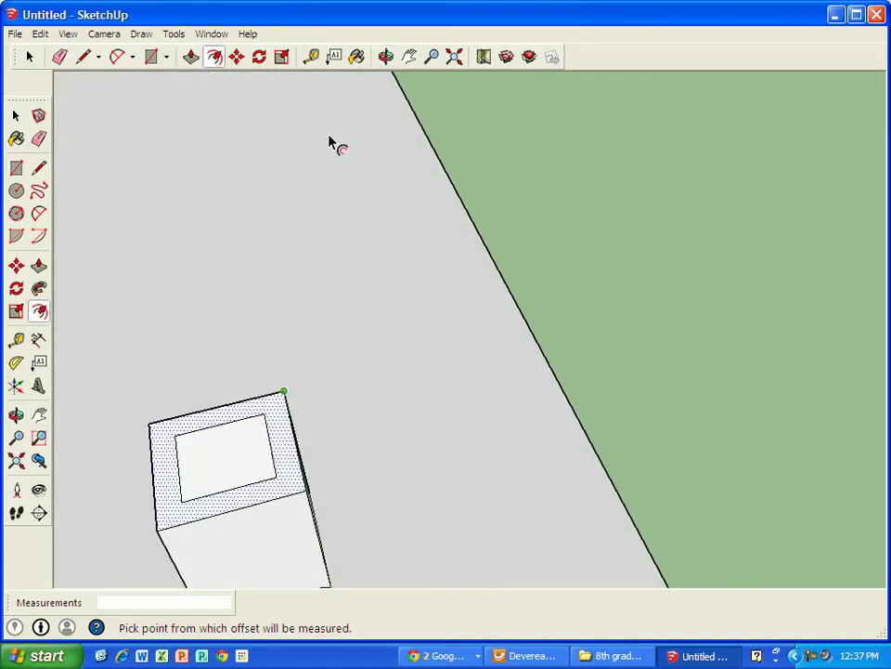
left_click(190, 57)
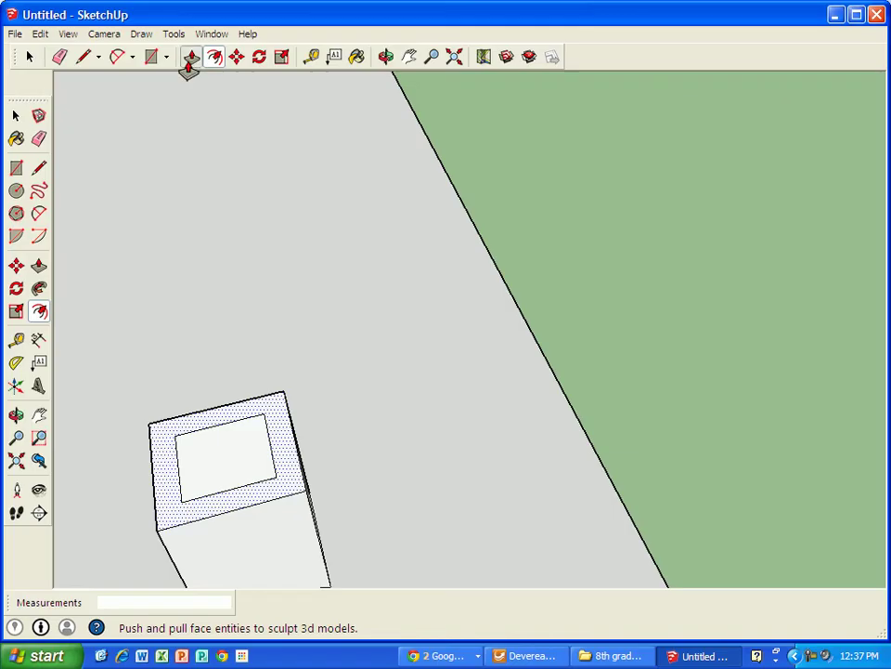
left_click(223, 461)
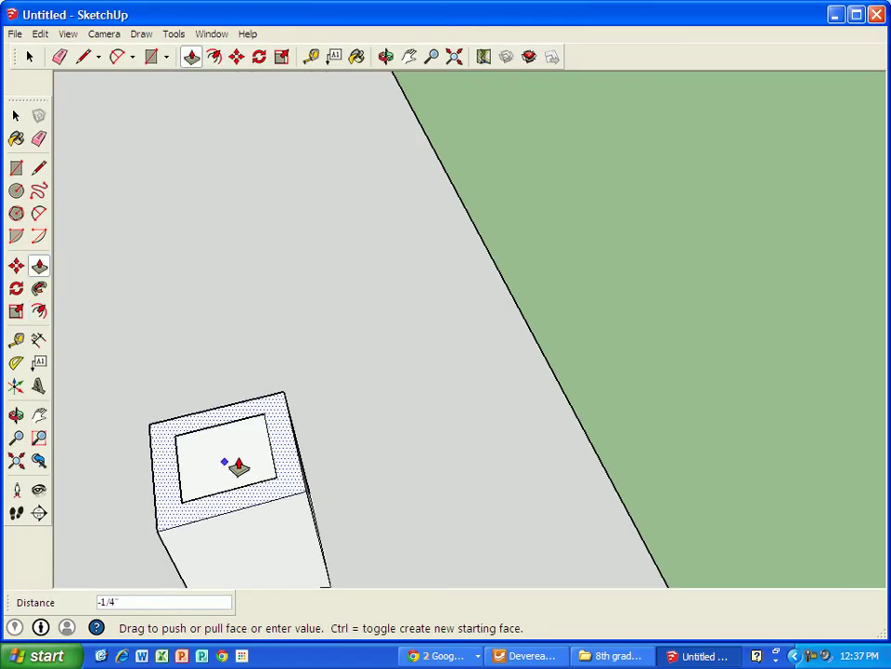
left_click(176, 484)
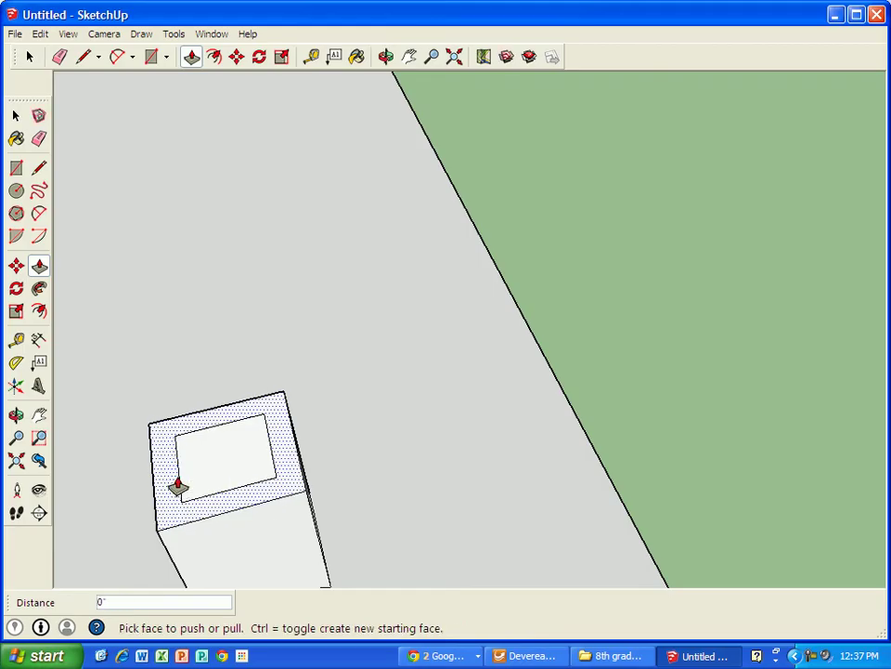
left_click(221, 481)
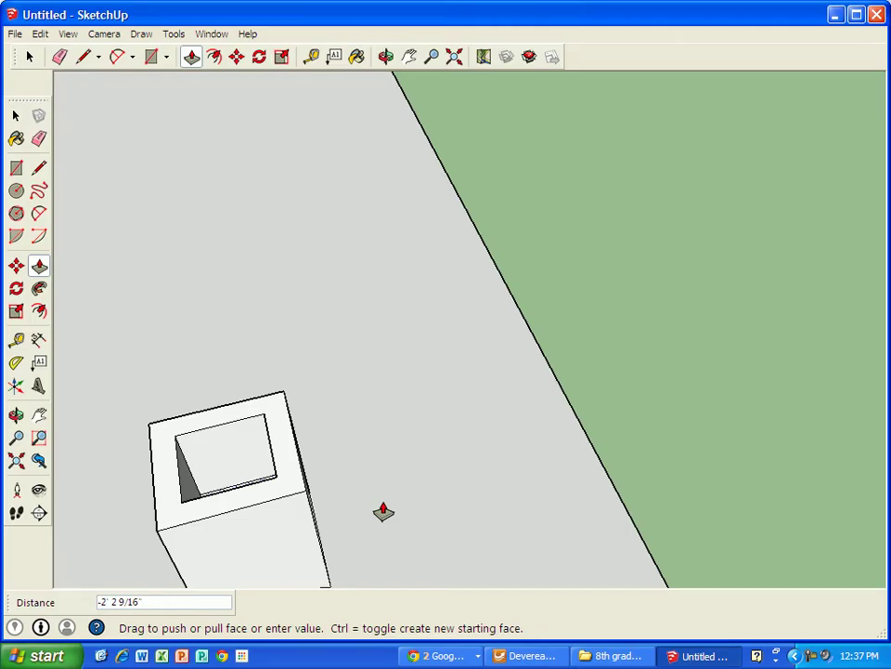
left_click(384, 512)
Step: Draw a thin horizontal rectangle about 27' 6" by 9" on the long outer wall below the roof
middle_click_drag(377, 511, 199, 427)
middle_click_drag(378, 447, 421, 362)
middle_click_drag(197, 445, 398, 394)
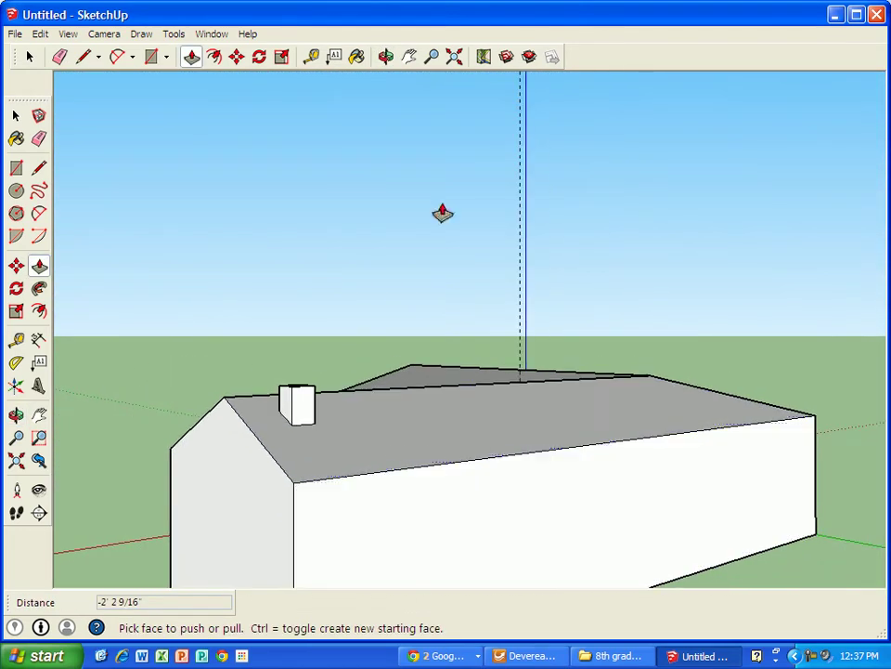
middle_click_drag(464, 147, 386, 461, "shift")
scroll(376, 453, "up", 1)
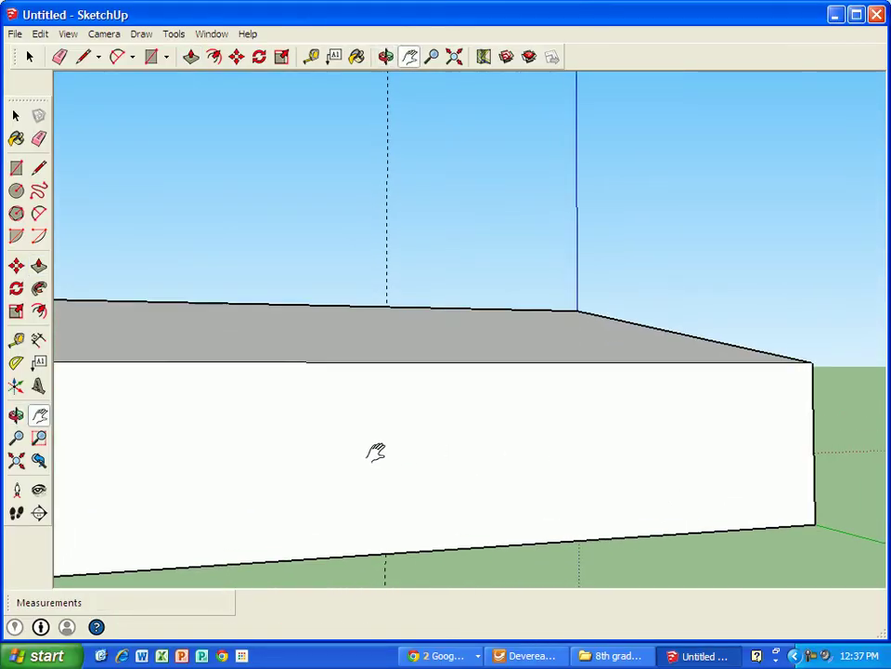
left_click(151, 58)
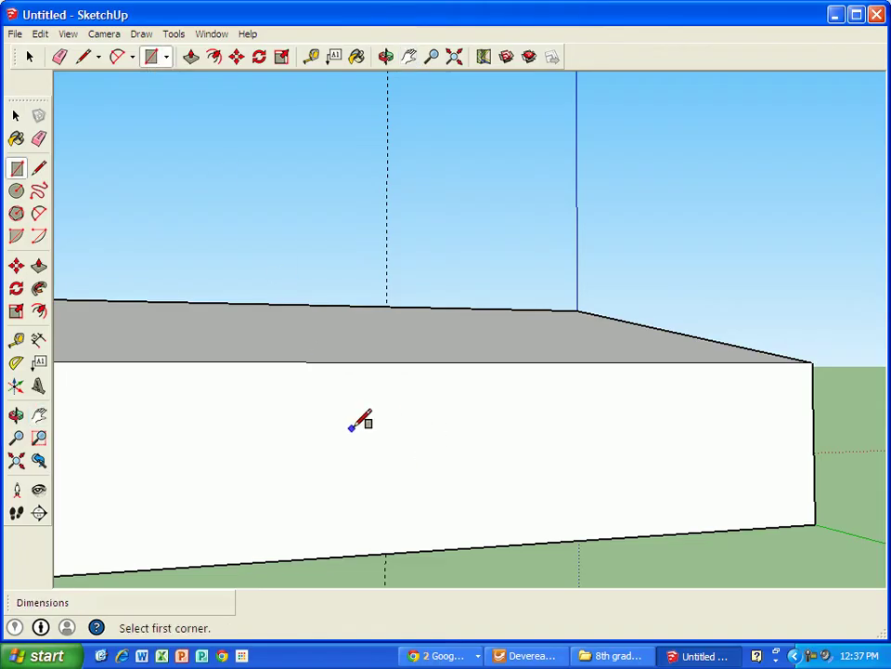
scroll(352, 427, "up", 1)
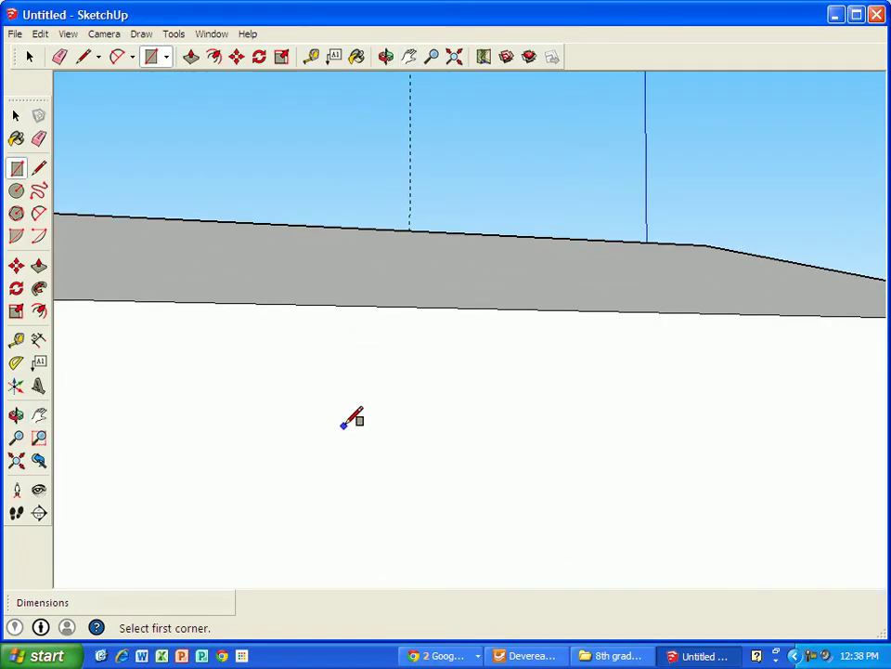
left_click(344, 427)
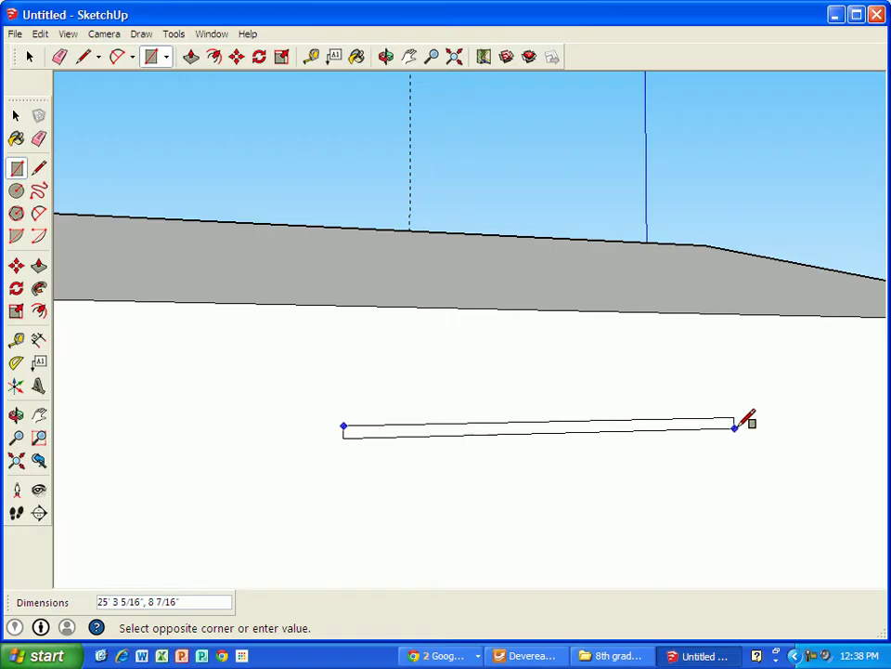
left_click(765, 427)
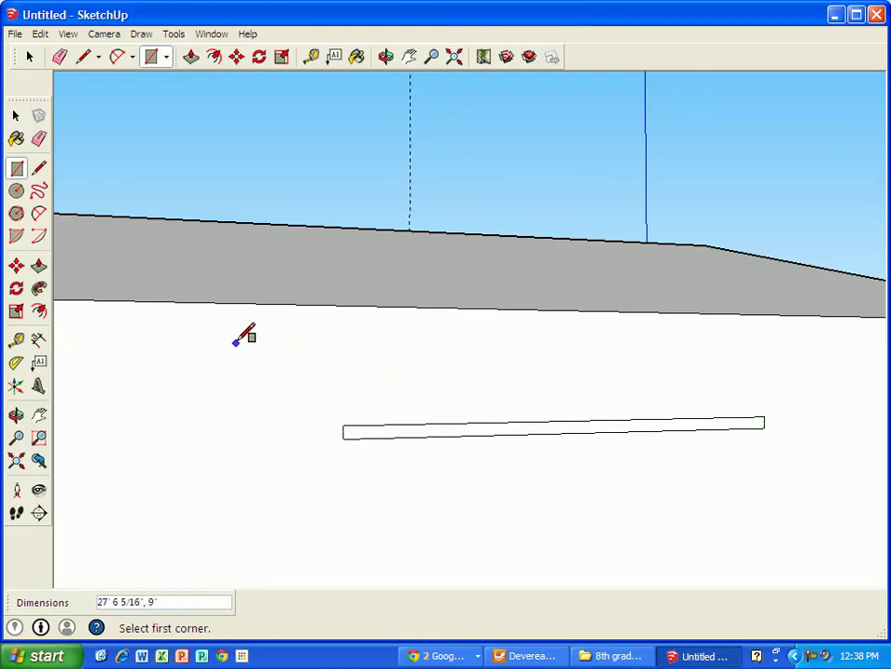
Step: Extrude the thin wall rectangle 15' outward to form a balcony slab
scroll(223, 366, "down", 3)
mouse_move(209, 378)
middle_mouse_down()
mouse_move(284, 417)
mouse_move(380, 408)
middle_mouse_up()
scroll(376, 395, "up", 2)
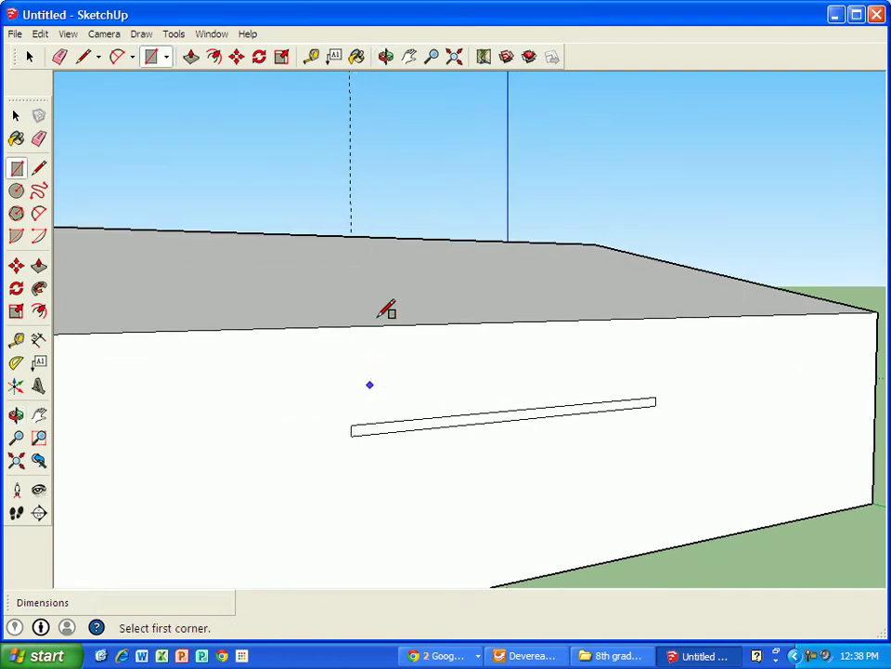
left_click(191, 57)
left_click_drag(452, 430, 476, 431)
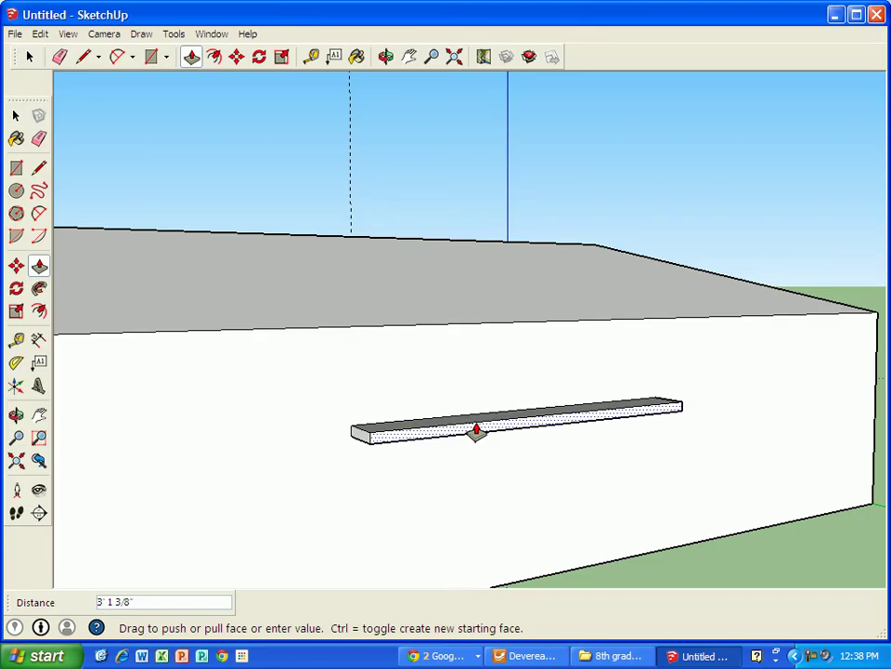
type("15'")
key("Return")
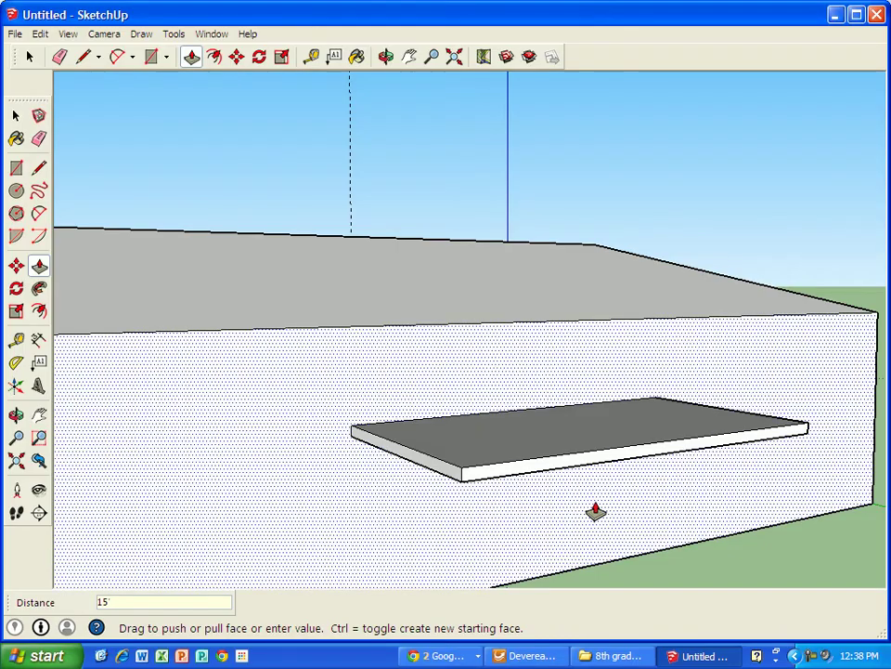
Step: Draw a post square about 11 7/16" wide at one outer corner of the balcony slab's underside
key("o")
left_click_drag(593, 512, 614, 440)
middle_click_drag(614, 440, 565, 396)
scroll(454, 364, "up", 3)
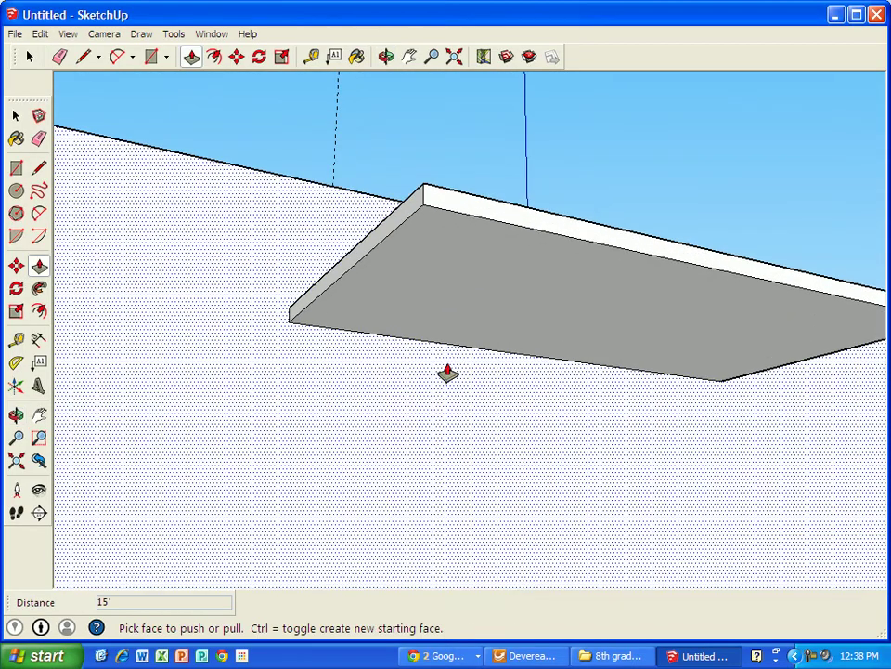
left_click(152, 57)
middle_click_drag(461, 246, 418, 163)
left_click(401, 155)
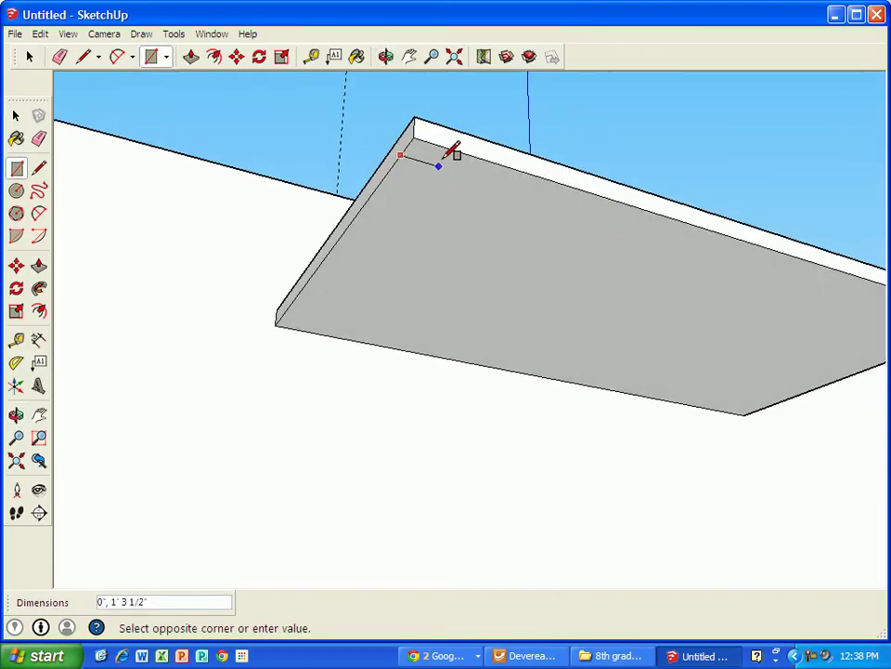
left_click(441, 152)
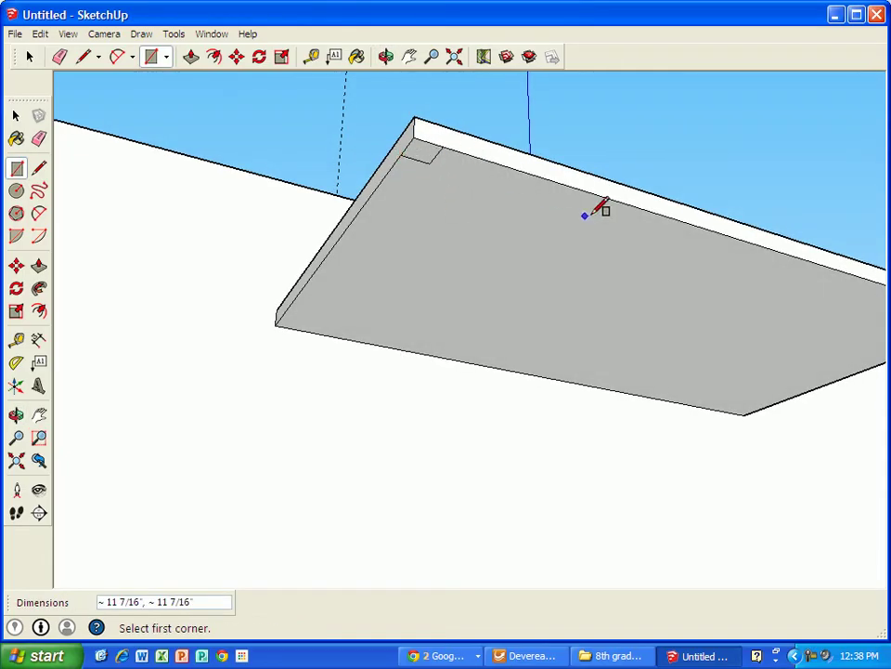
Step: Draw a second post square about 1' 1 1/4" wide at the other outer corner of the slab's underside
left_click(410, 57)
left_click_drag(666, 176, 253, 121)
middle_click_drag(642, 305, 454, 186)
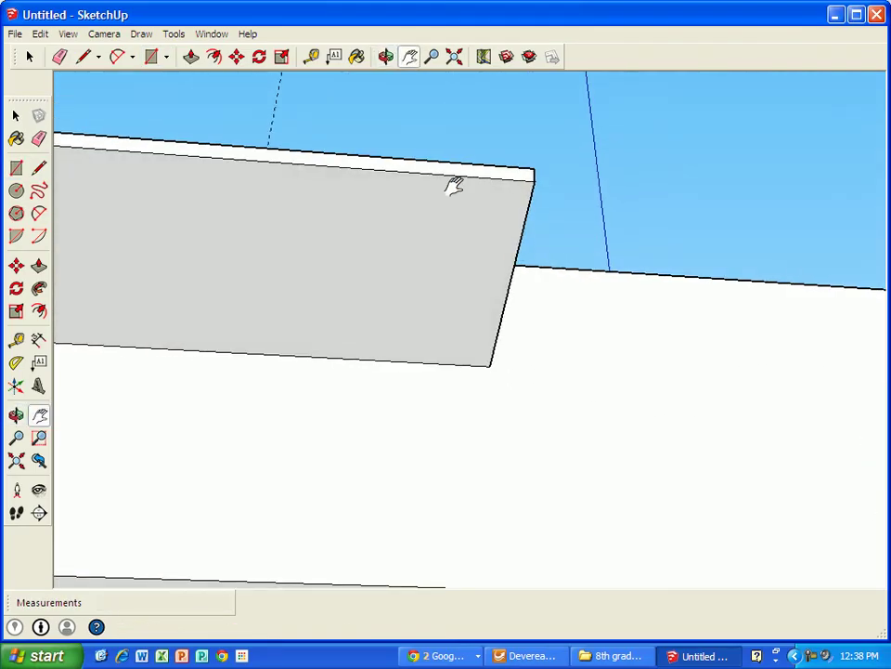
left_click(152, 56)
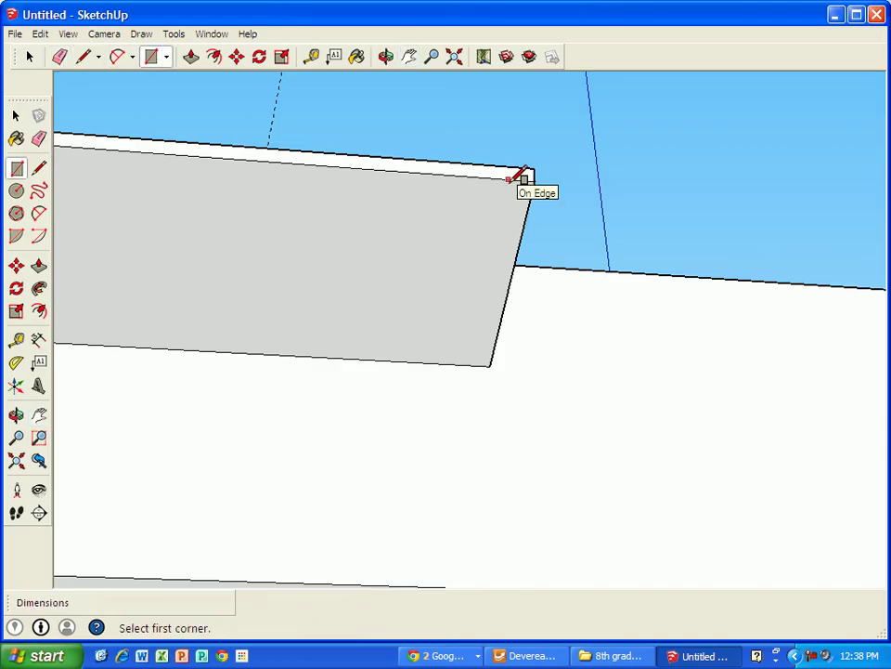
left_click(507, 180)
left_click(530, 198)
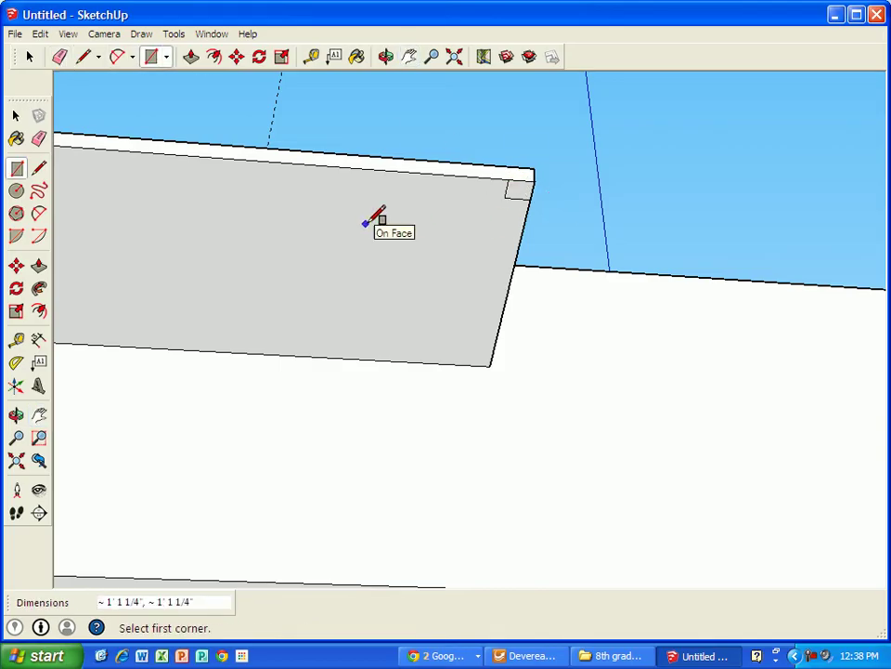
Step: Pull the two corner squares under the balcony slab down to the house's base level, forming posts over 12' long
left_click(192, 56)
middle_click_drag(448, 331, 719, 424)
scroll(720, 425, "down", 3)
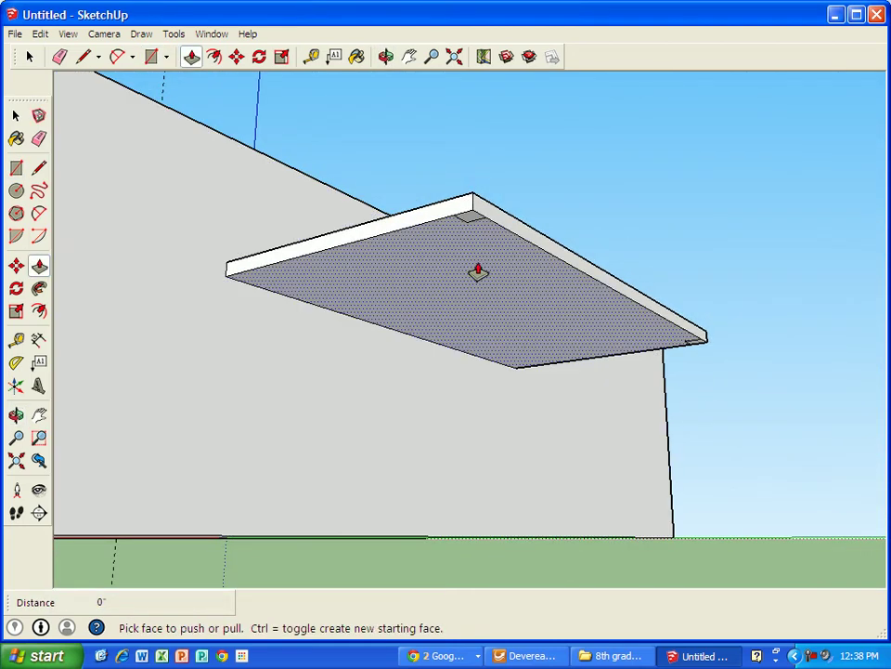
left_click_drag(469, 230, 311, 543)
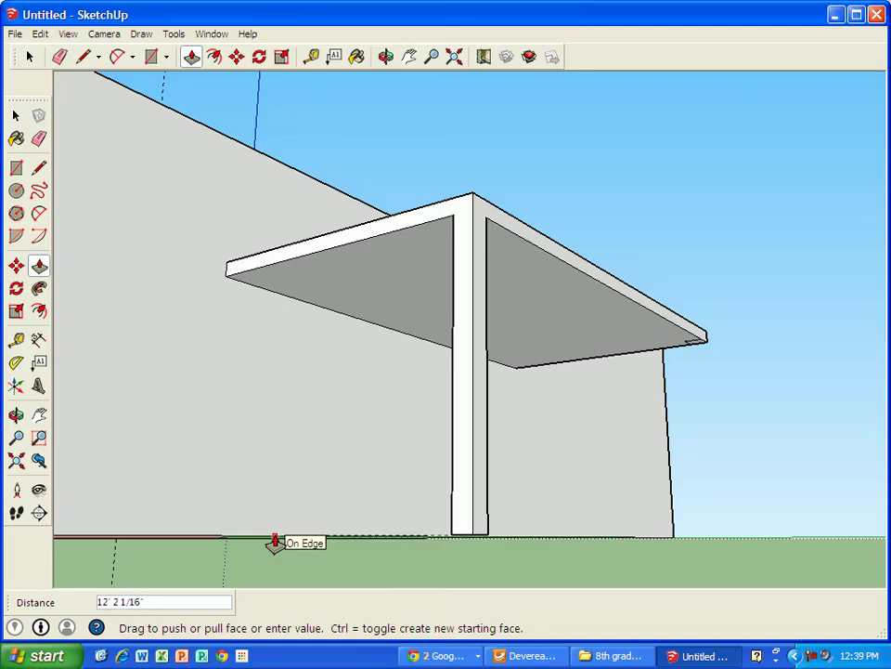
middle_click_drag(486, 526, 223, 508)
middle_click_drag(409, 410, 417, 316)
left_click_drag(419, 295, 466, 534)
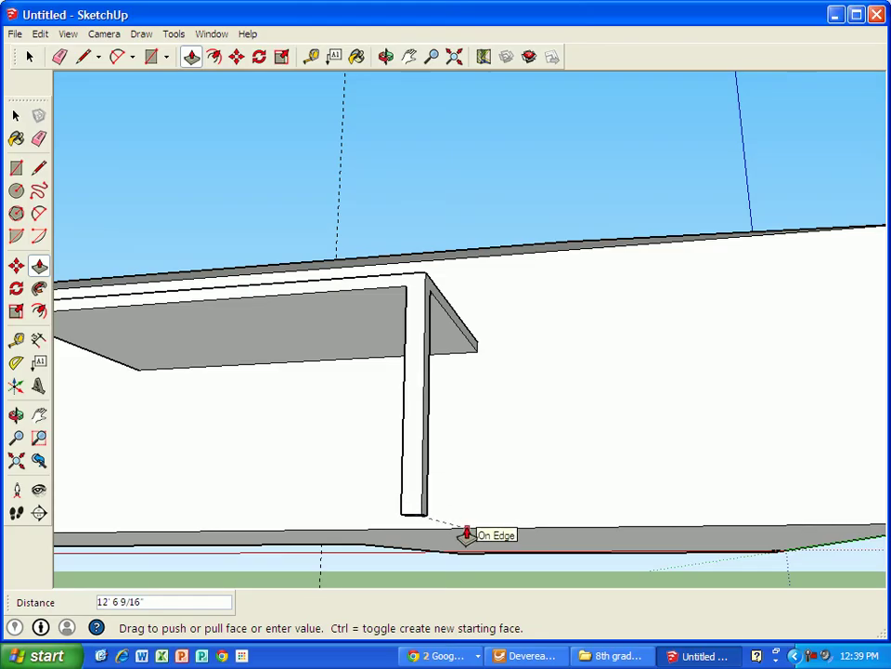
Step: Draw an upright railing rectangle 15' by about 3' 11" along one side edge of the balcony slab
middle_click_drag(384, 531, 269, 516)
middle_click_drag(257, 438, 414, 442)
left_click(153, 57)
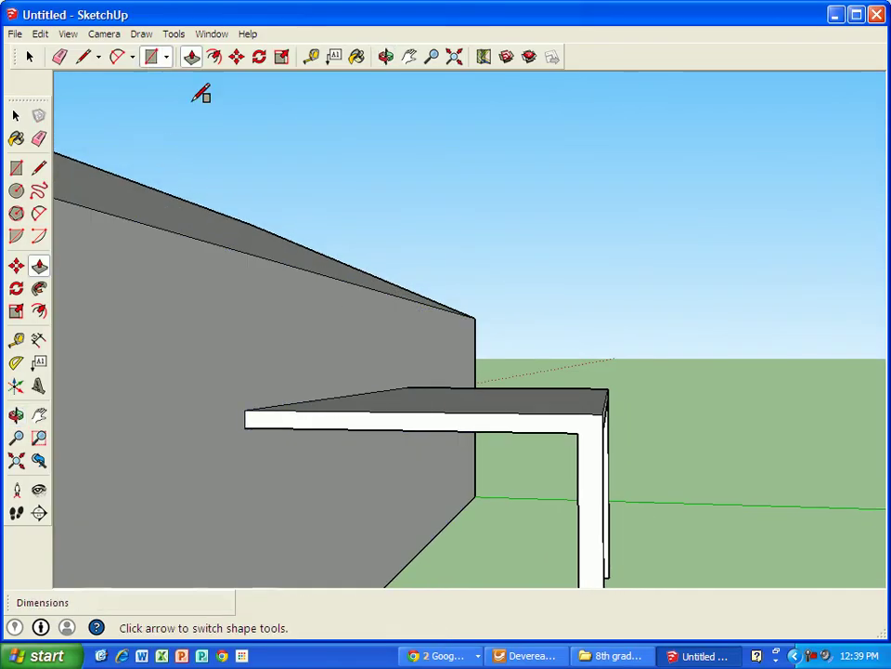
middle_click_drag(618, 402, 637, 390)
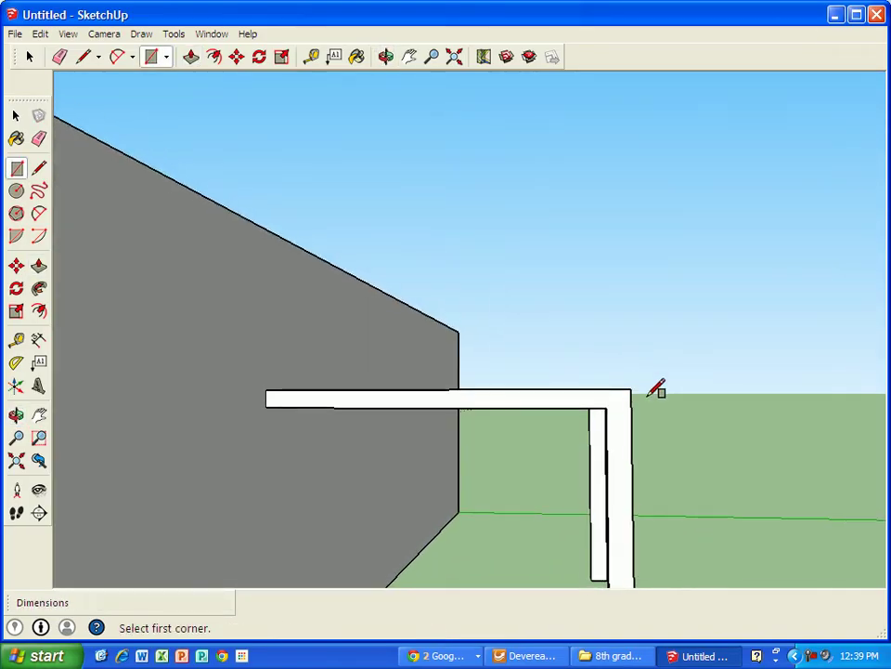
left_click(631, 389)
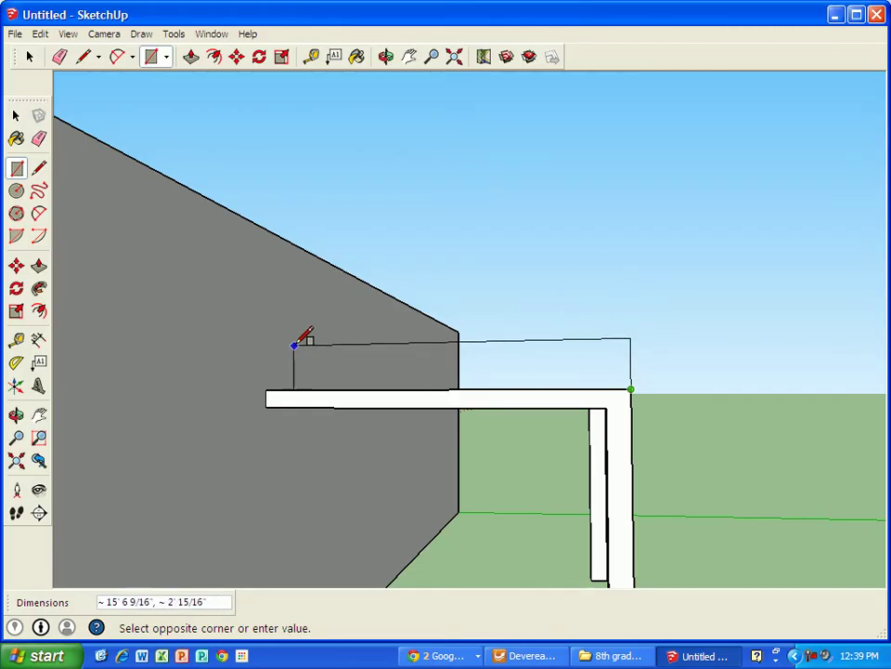
middle_click_drag(270, 364, 265, 434)
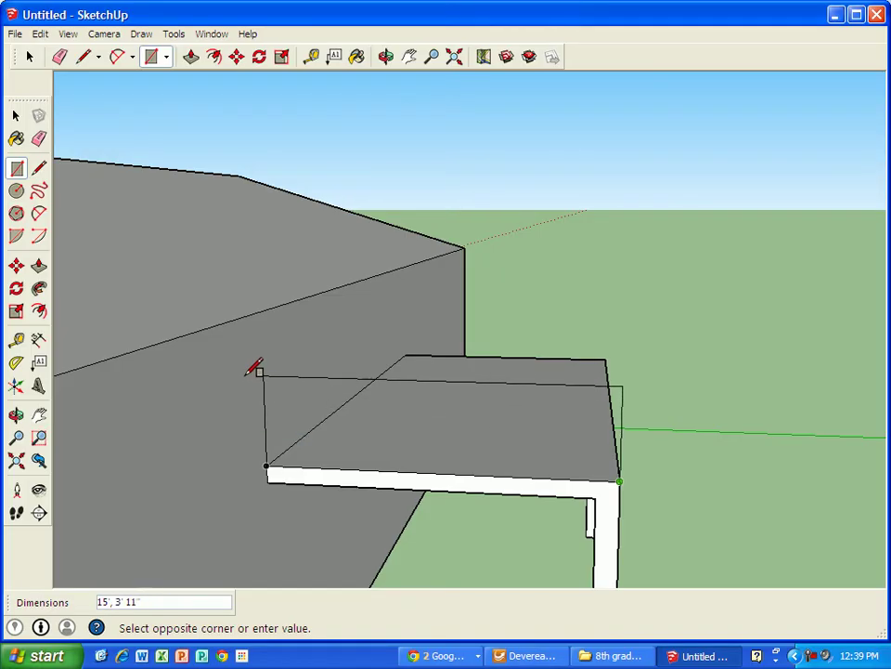
left_click(263, 370)
Step: Draw matching upright railing rectangles along the balcony's front edge and its remaining side edge
middle_click_drag(278, 364, 38, 362)
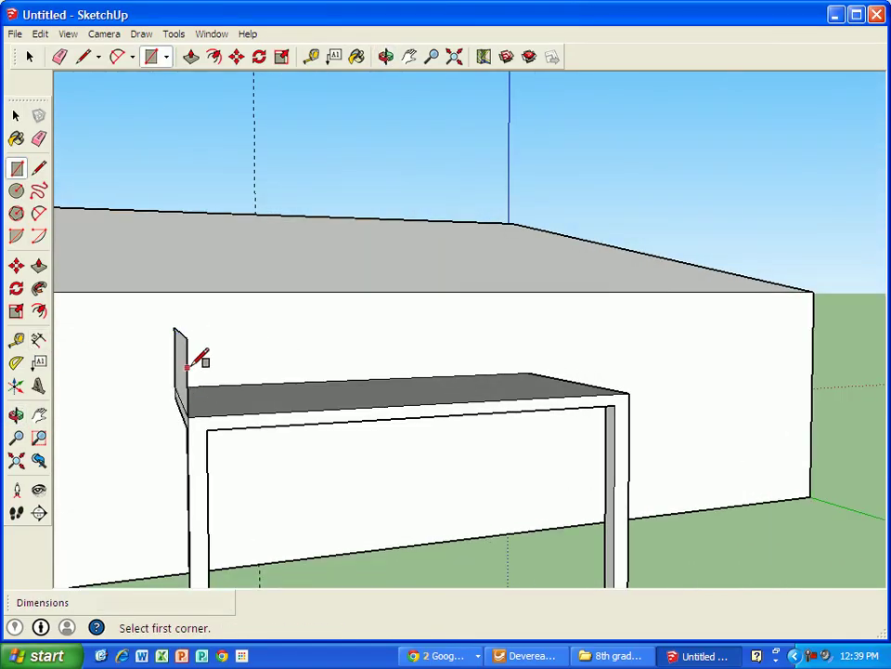
left_click(187, 338)
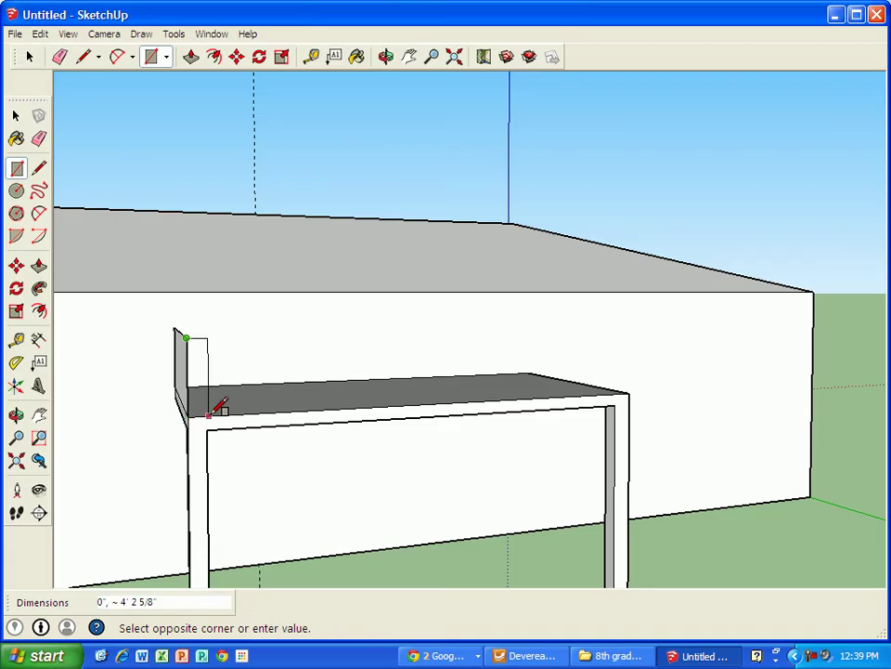
left_click(631, 391)
middle_click_drag(633, 387, 217, 364)
left_click(204, 336)
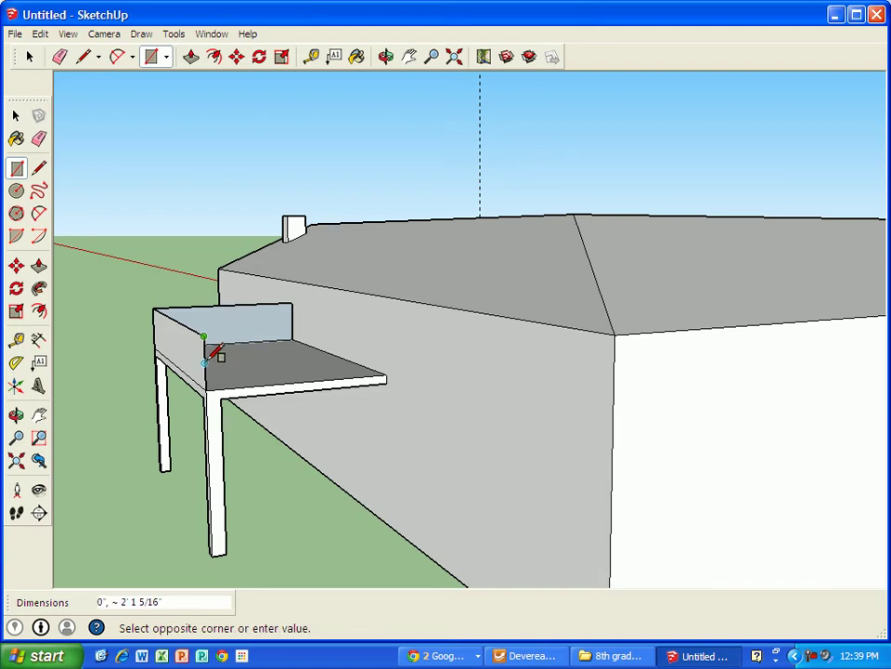
left_click(387, 368)
Step: Draw a door rectangle about 7' 7" by 5' 9" on the wall, standing on the balcony floor
middle_click_drag(204, 366, 413, 406)
middle_click_drag(321, 399, 421, 414)
left_click(408, 390)
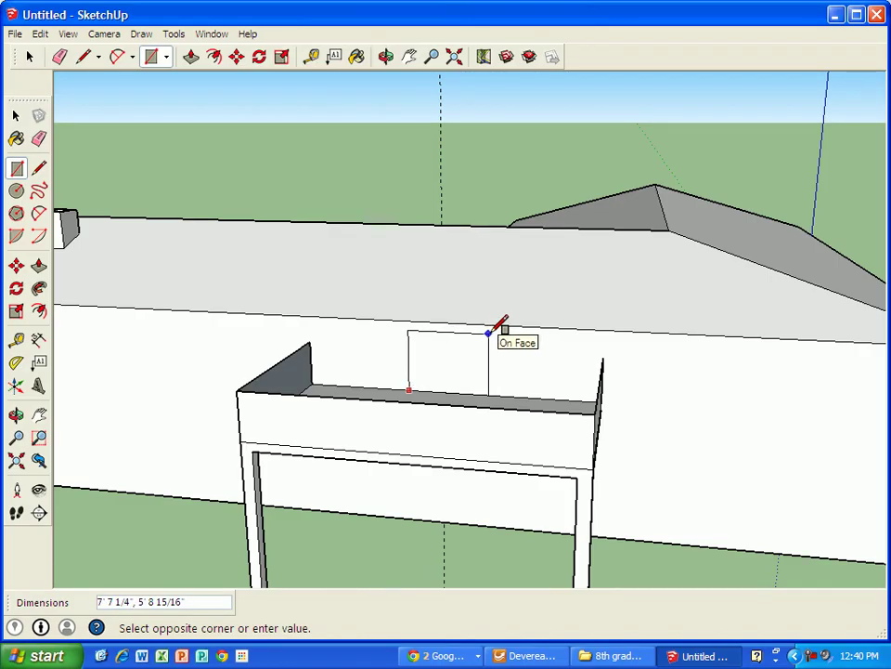
left_click(489, 332)
Step: Draw a ground rectangle about 185' 7" by 207' 5" surrounding the whole house
middle_click_drag(426, 347, 269, 456)
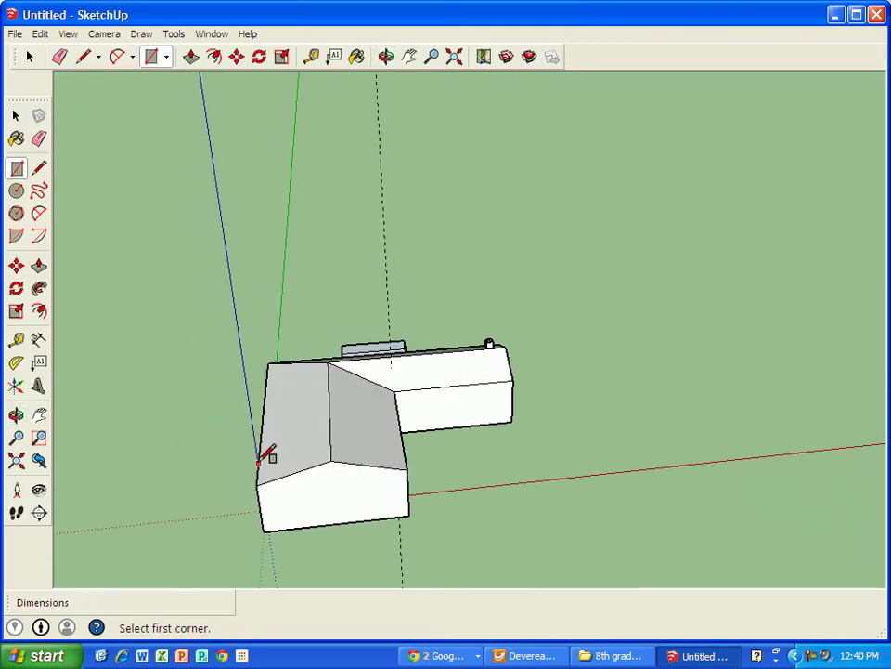
left_click(208, 310)
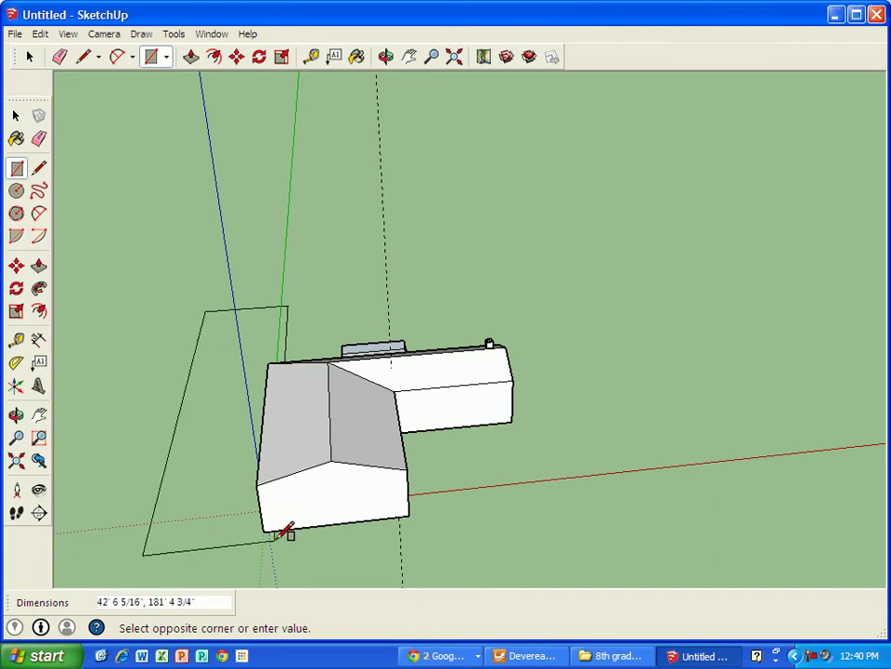
left_click(707, 542)
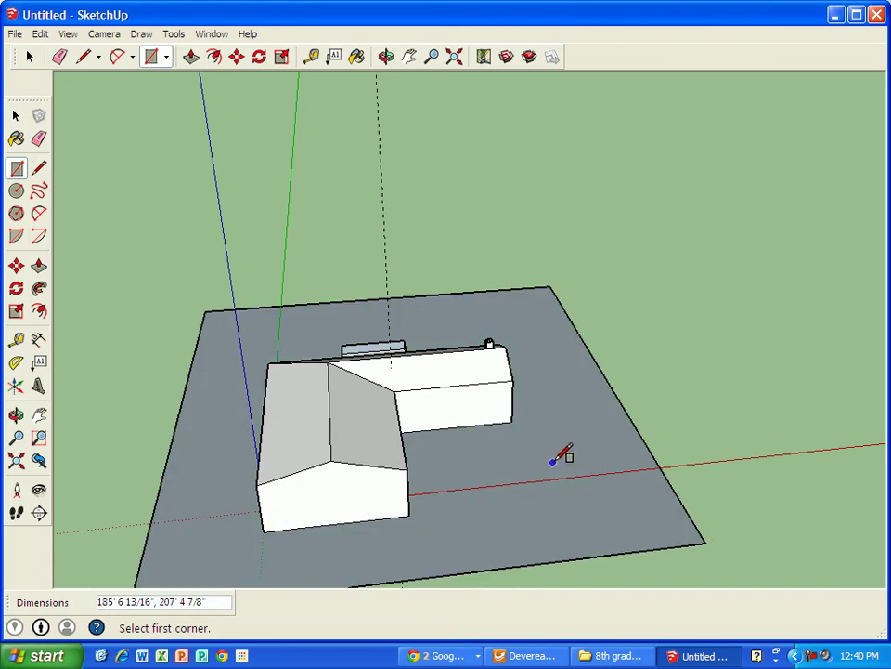
Step: Draw a closed, rounded freehand outline on the ground face in front of the balcony side, near the plot's outer corner
middle_click_drag(558, 455, 686, 484)
middle_click_drag(245, 488, 650, 438)
middle_click_drag(472, 488, 645, 470)
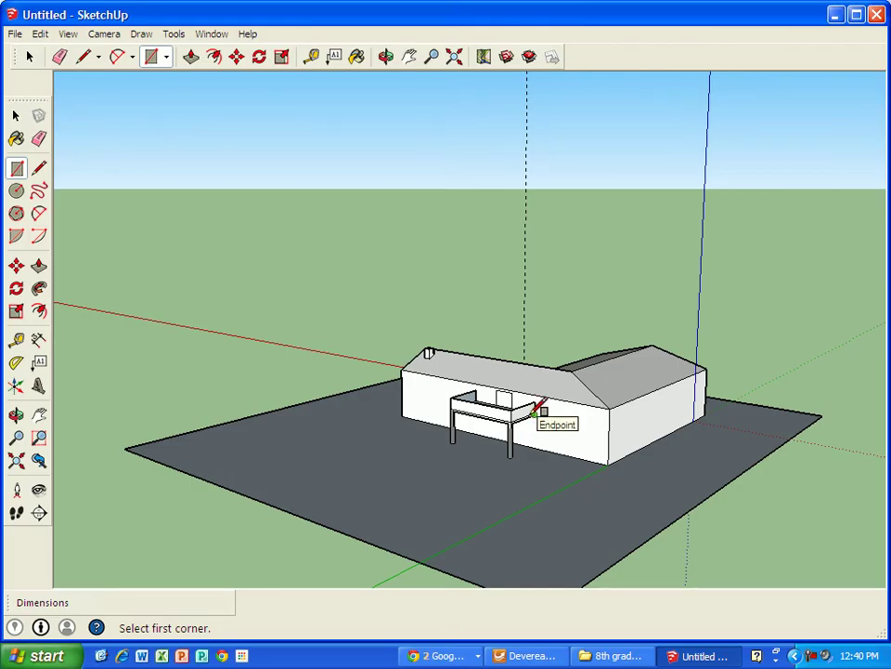
scroll(491, 410, "up", 3)
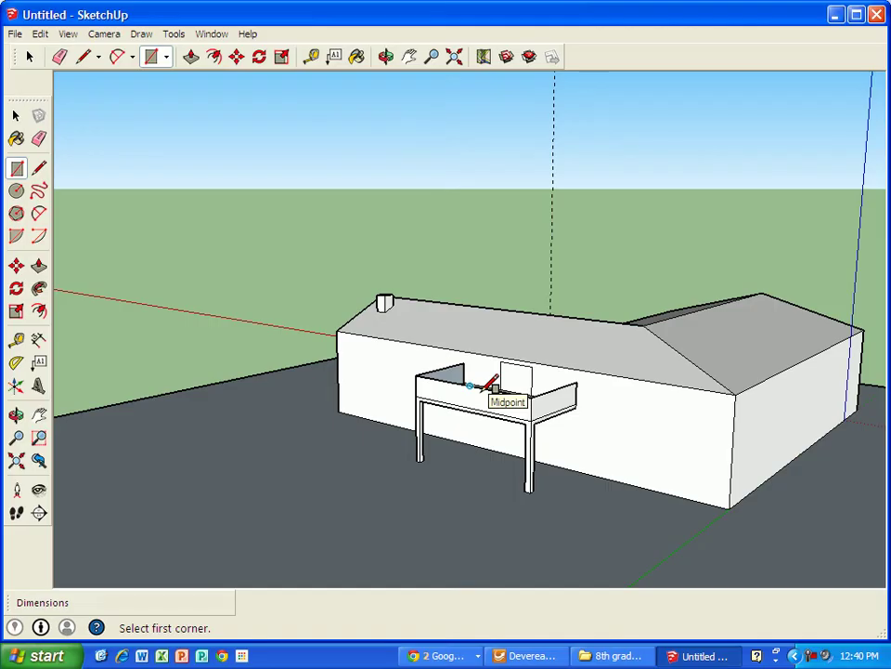
scroll(465, 362, "down", 2)
middle_click_drag(366, 462, 509, 489)
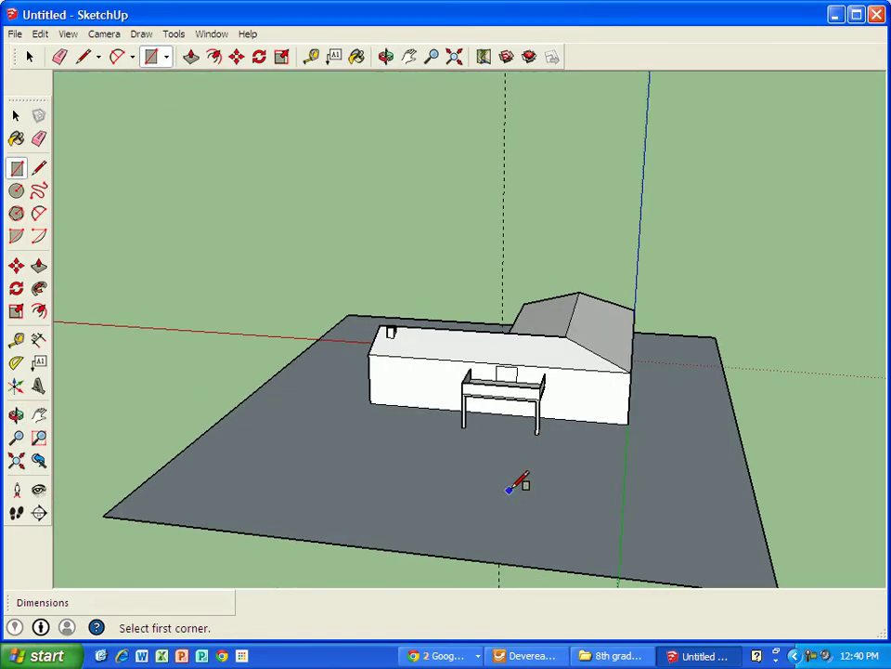
left_click(39, 193)
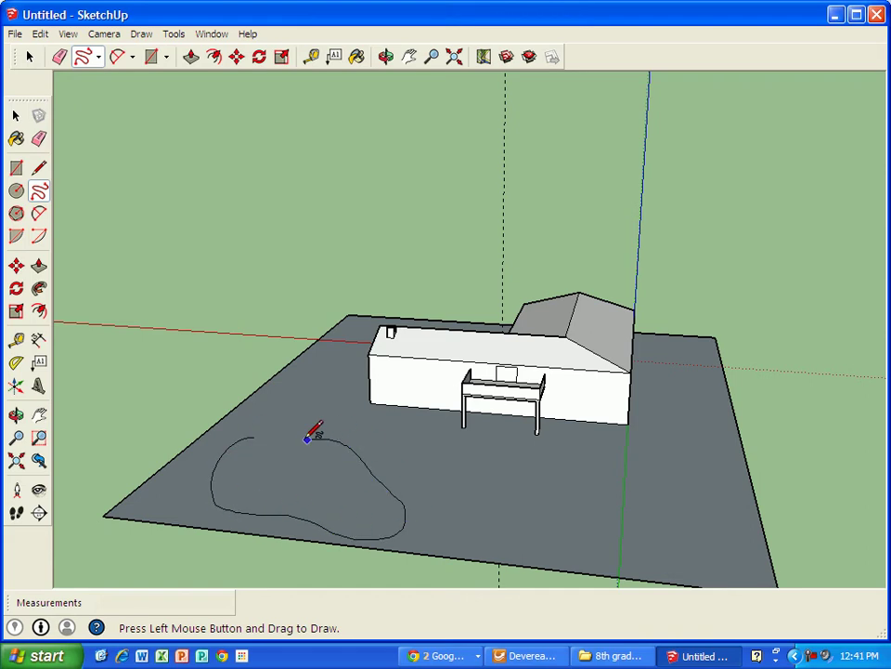
left_click_drag(255, 438, 249, 435)
Step: Erase the freehand outline from the ground face in front of the house
left_click(29, 57)
left_click(265, 473)
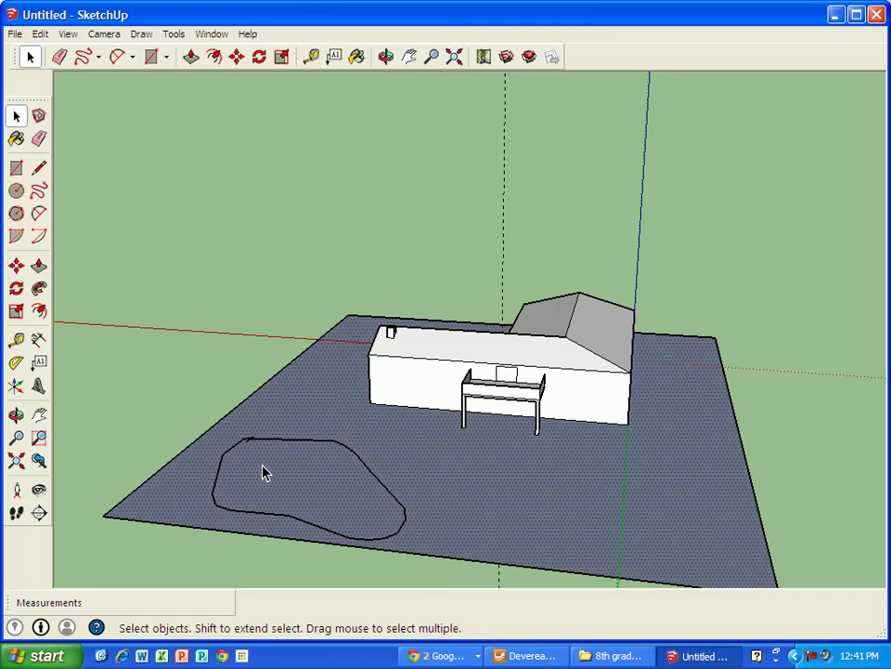
left_click(58, 58)
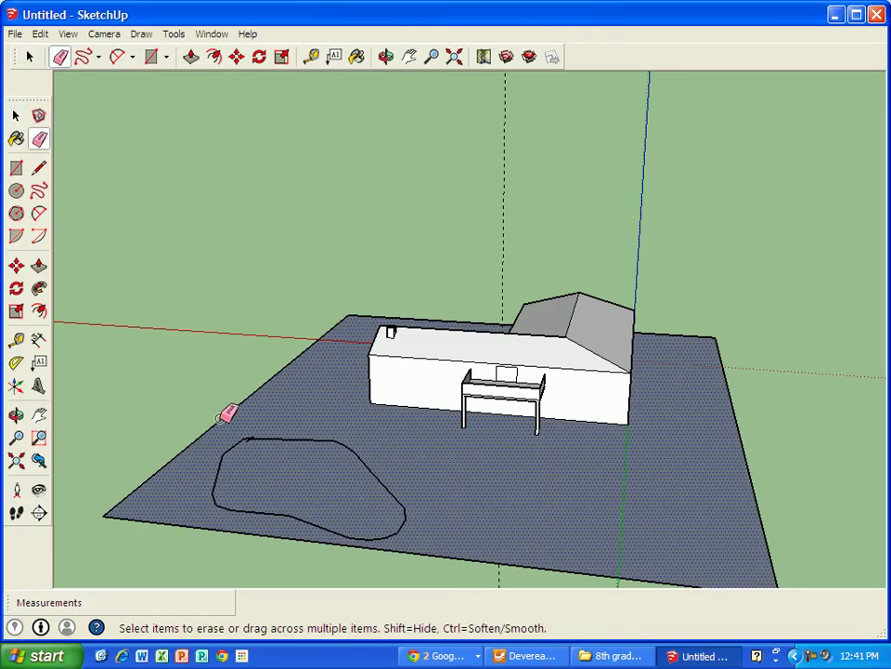
left_click(289, 438)
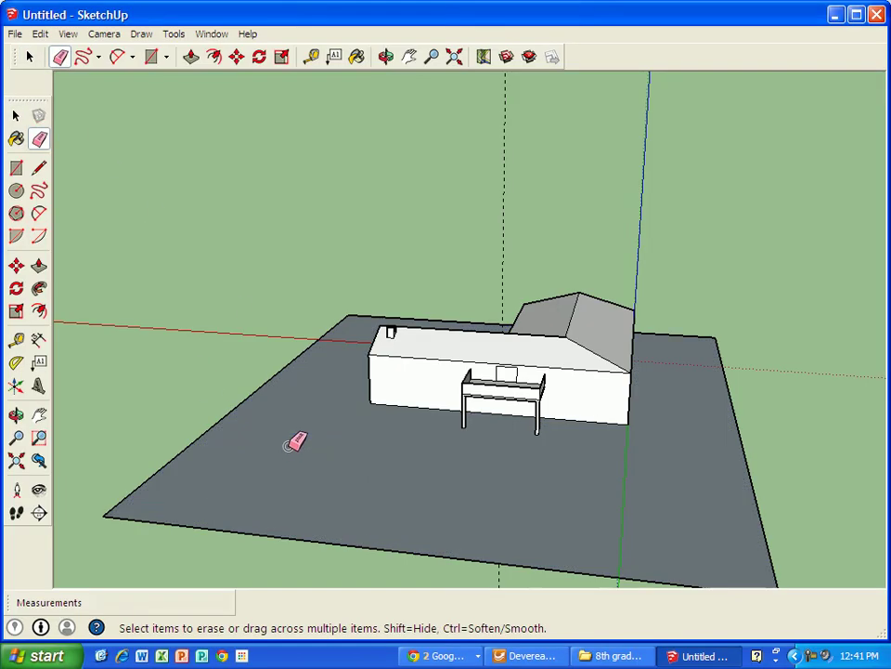
Step: Draw a larger closed freehand pool outline on the ground near the plot's corner, reaching its front edge
left_click(82, 57)
scroll(322, 467, "up", 2)
left_click_drag(316, 432, 277, 423)
left_click_drag(250, 580, 348, 583)
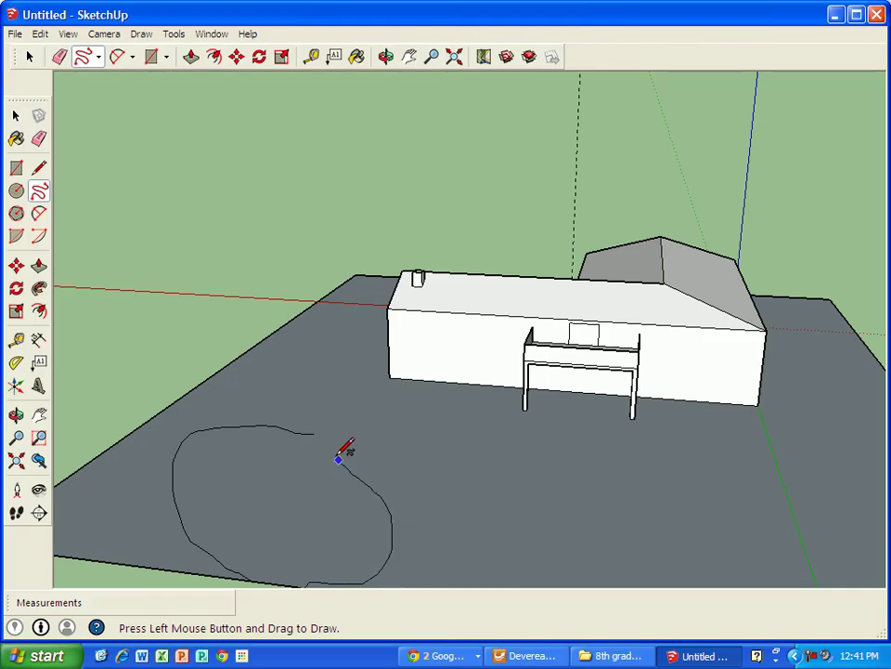
left_click_drag(323, 446, 316, 432)
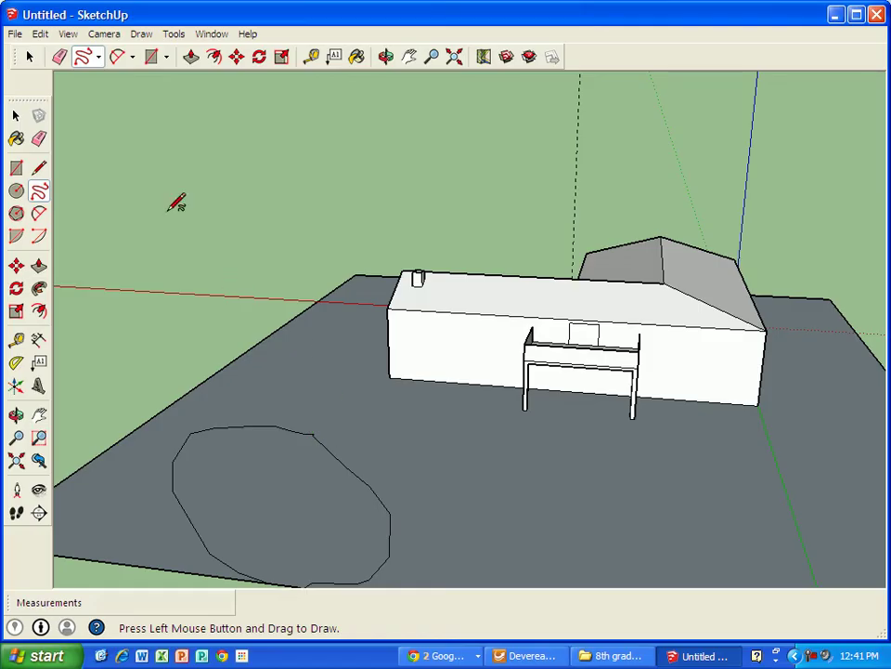
Step: Paint the freehand pool face with the Water_Pool_Light material from the Water collection
left_click(29, 57)
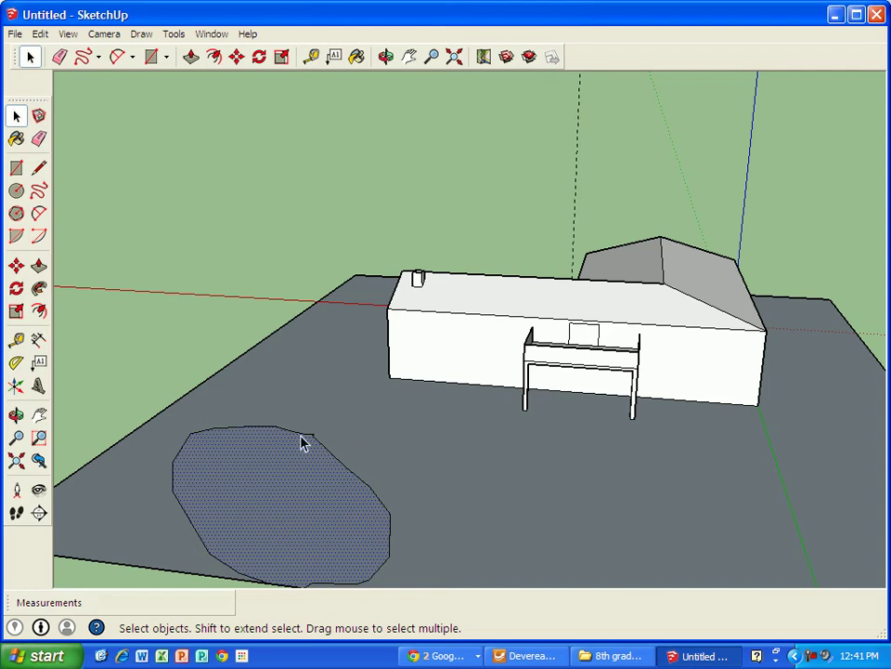
left_click(357, 57)
left_click(239, 165)
left_click(240, 165)
left_click(190, 201)
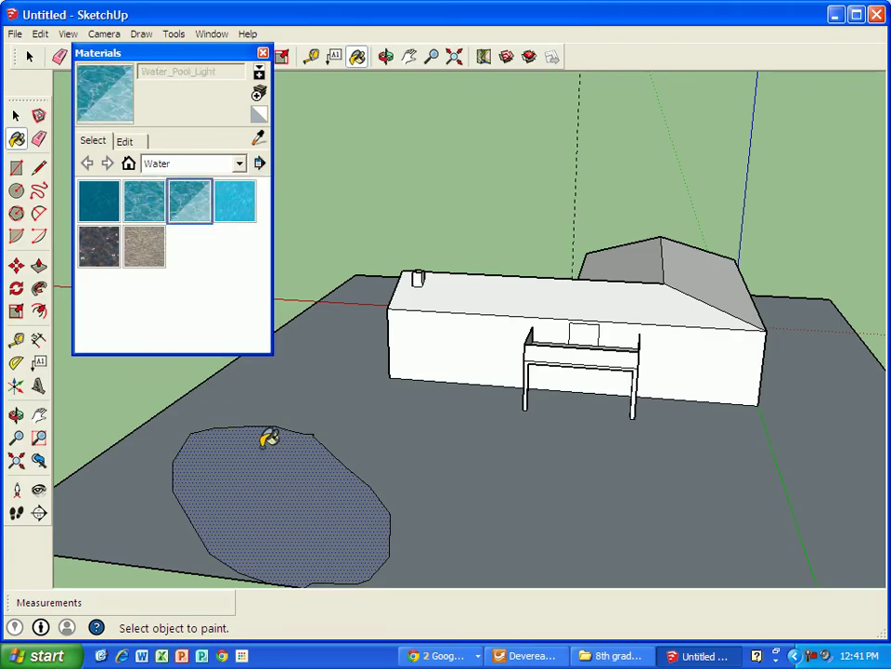
left_click(281, 477)
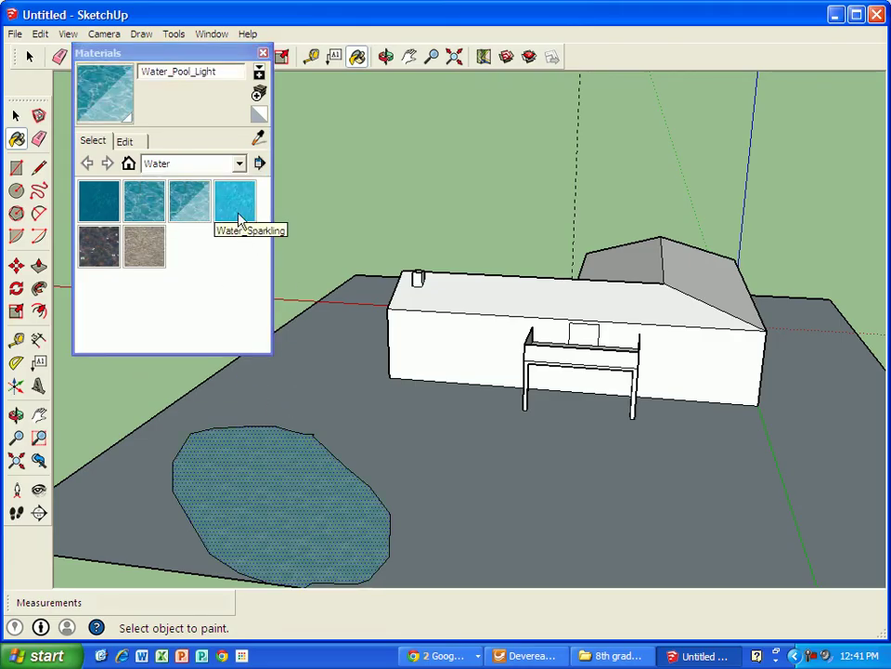
Step: Paint the roof faces of both house wings with the dark GAF shingles from the Roofing materials
left_click(239, 164)
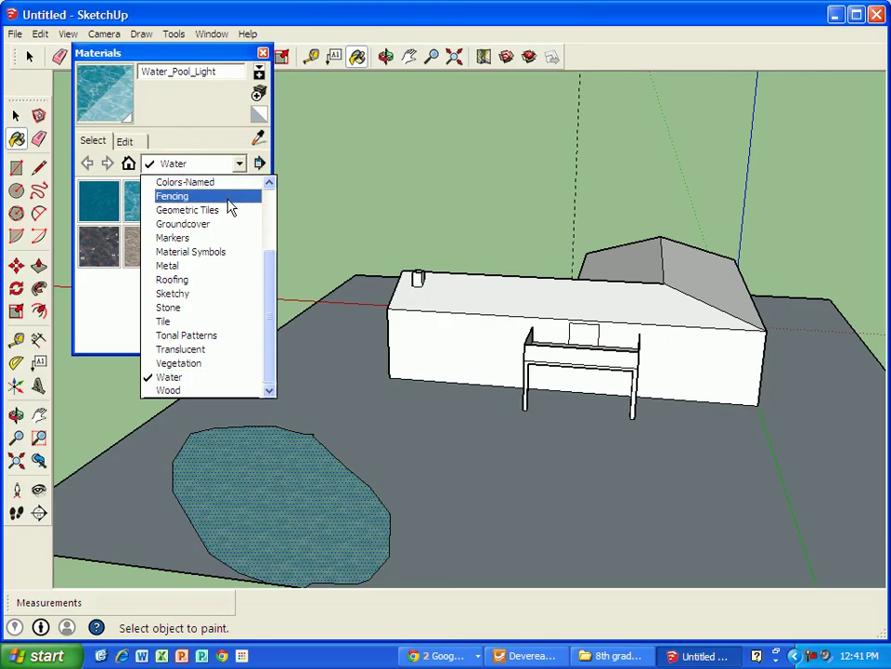
left_click(221, 279)
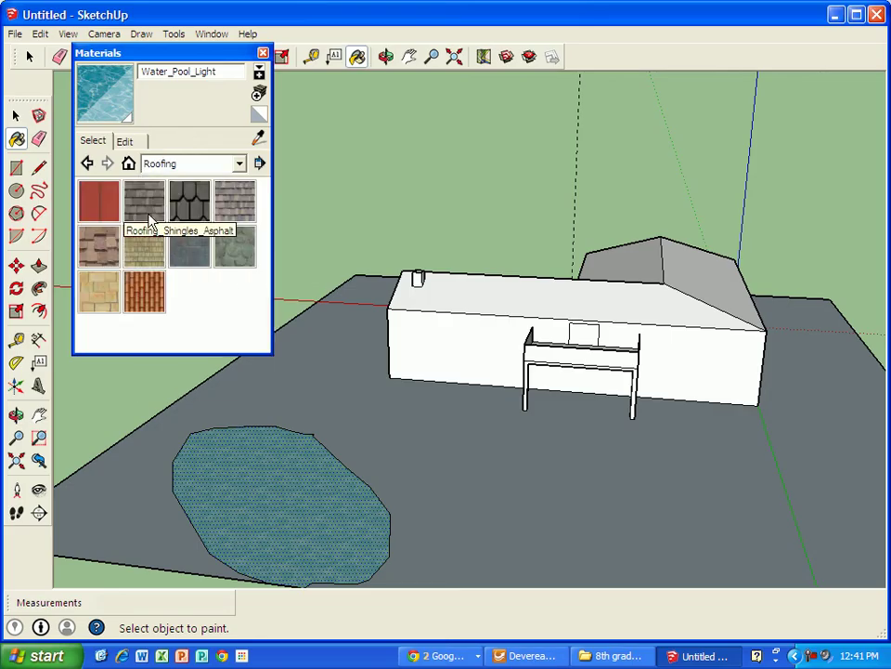
left_click(198, 200)
left_click(468, 282)
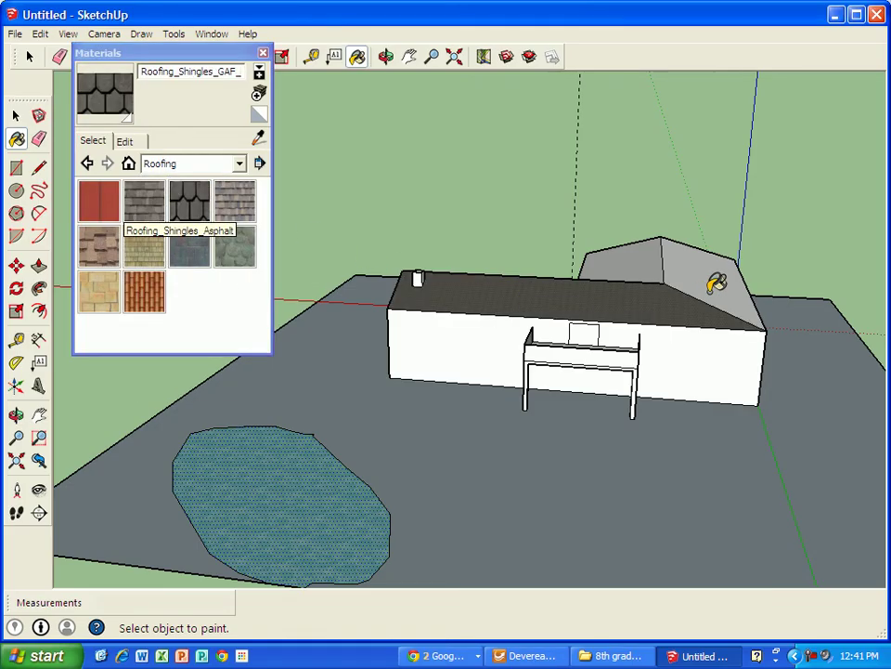
left_click(719, 272)
Step: Paint the chimney's sides and inner opening with Brick_Rough_Tan from the Brick and Cladding materials
mouse_move(644, 258)
middle_mouse_down()
mouse_move(613, 339)
mouse_move(533, 312)
mouse_move(583, 394)
mouse_move(492, 344)
middle_mouse_up()
mouse_move(429, 344)
middle_mouse_down()
mouse_move(210, 339)
mouse_move(434, 302)
mouse_move(350, 287)
mouse_move(390, 255)
middle_mouse_up()
scroll(383, 257, "up", 3)
scroll(383, 257, "up", 3)
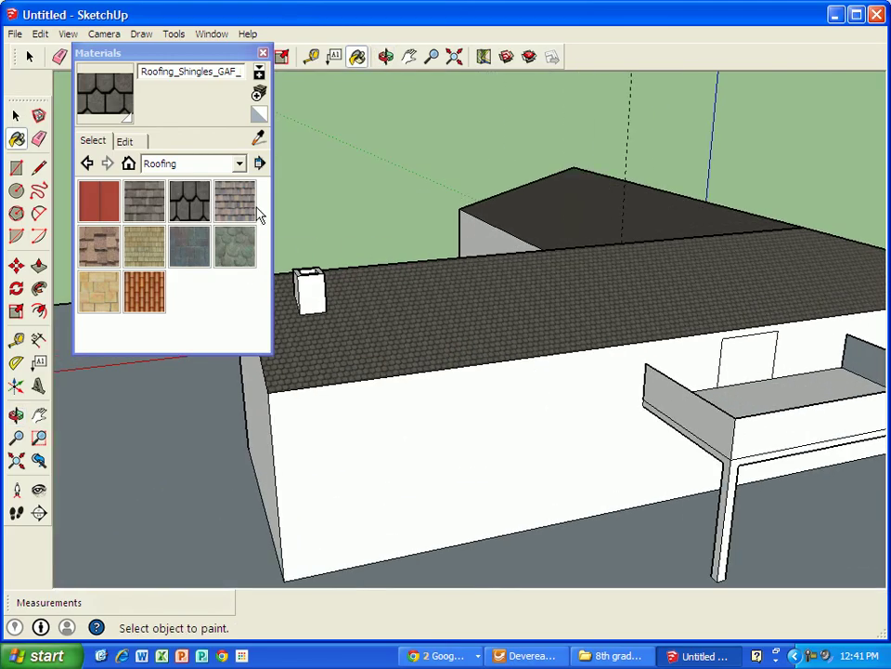
left_click(239, 164)
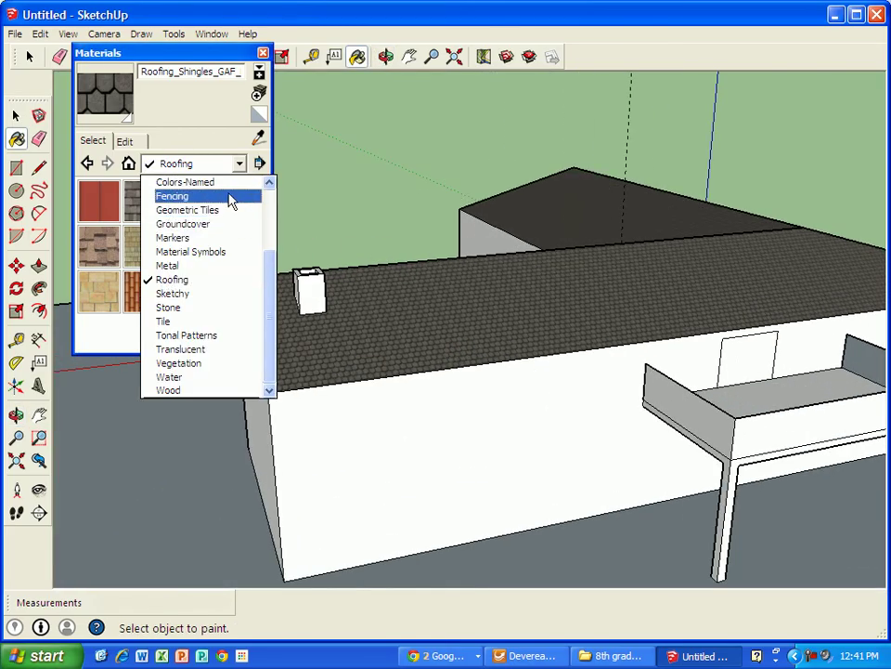
left_click(219, 312)
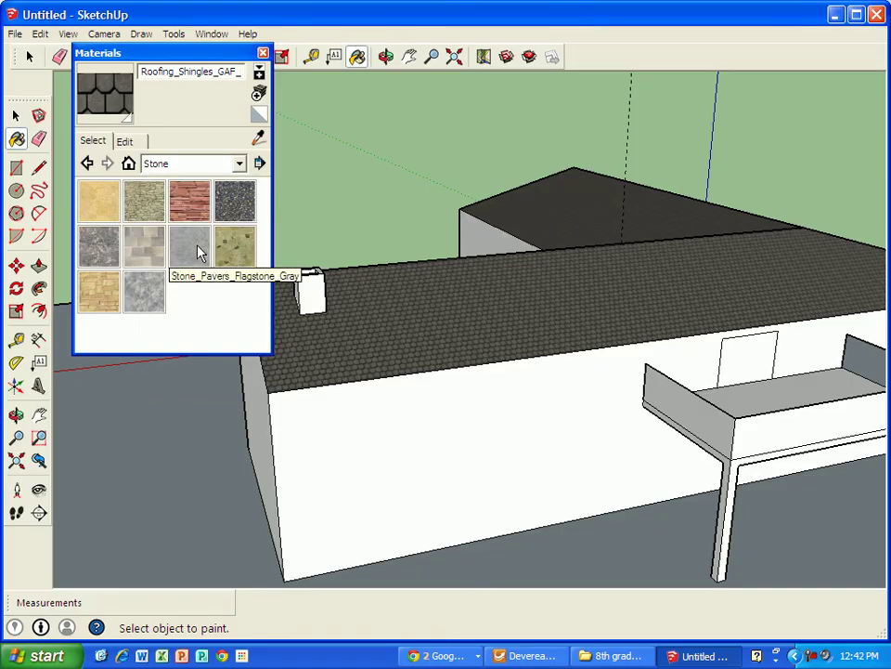
left_click(239, 165)
scroll(268, 238, "up", 1)
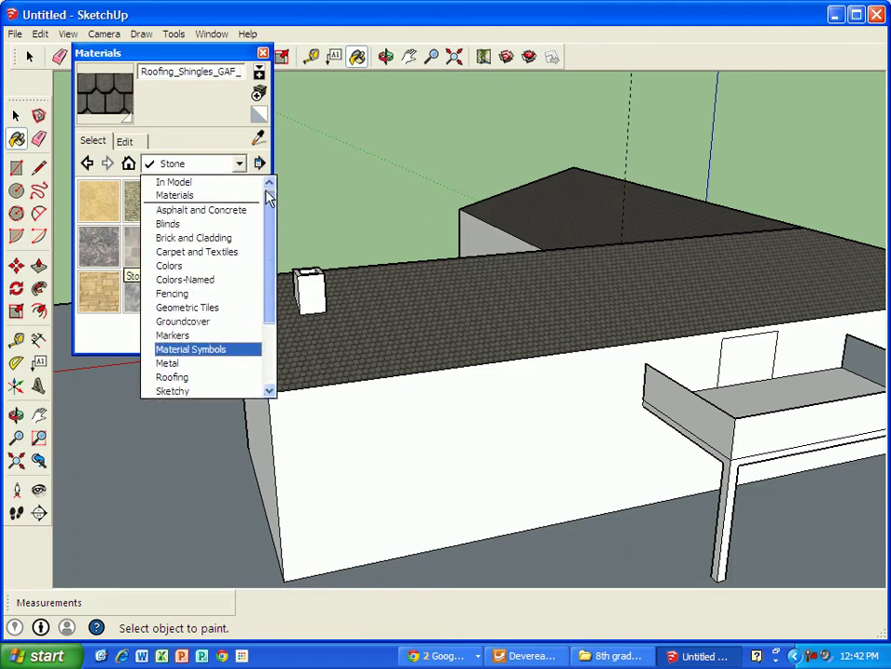
left_click(214, 239)
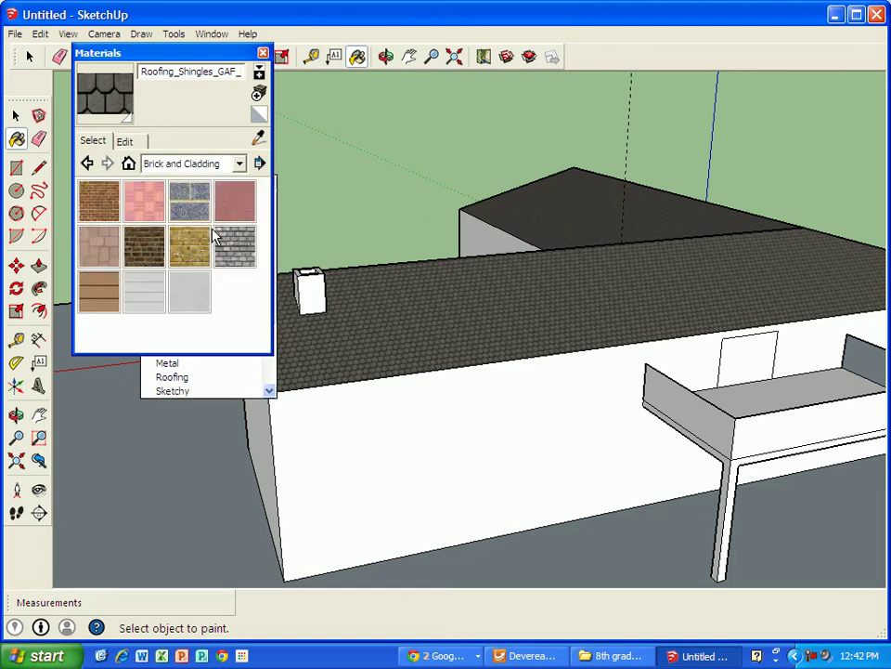
left_click(185, 249)
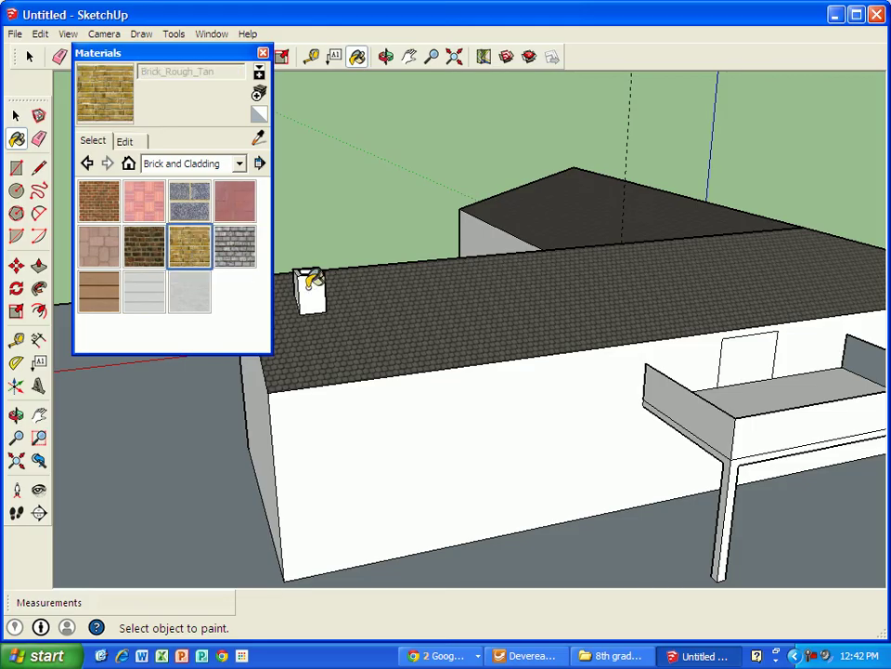
left_click(311, 290)
mouse_move(313, 290)
middle_mouse_down()
mouse_move(312, 265)
mouse_move(342, 303)
mouse_move(350, 284)
mouse_move(385, 279)
mouse_move(255, 338)
mouse_move(320, 262)
middle_mouse_up()
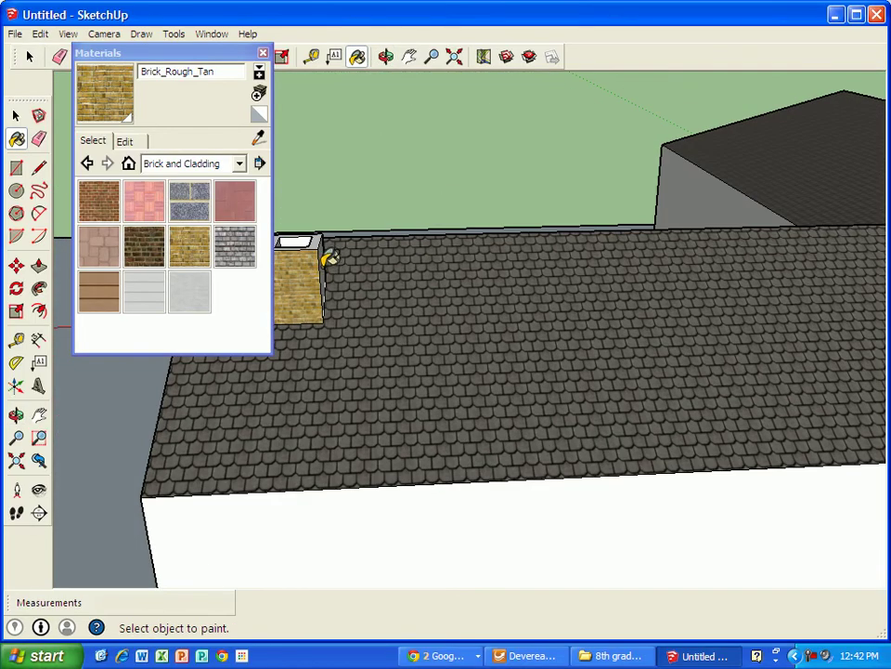
middle_click_drag(315, 236, 323, 267)
left_click(304, 254)
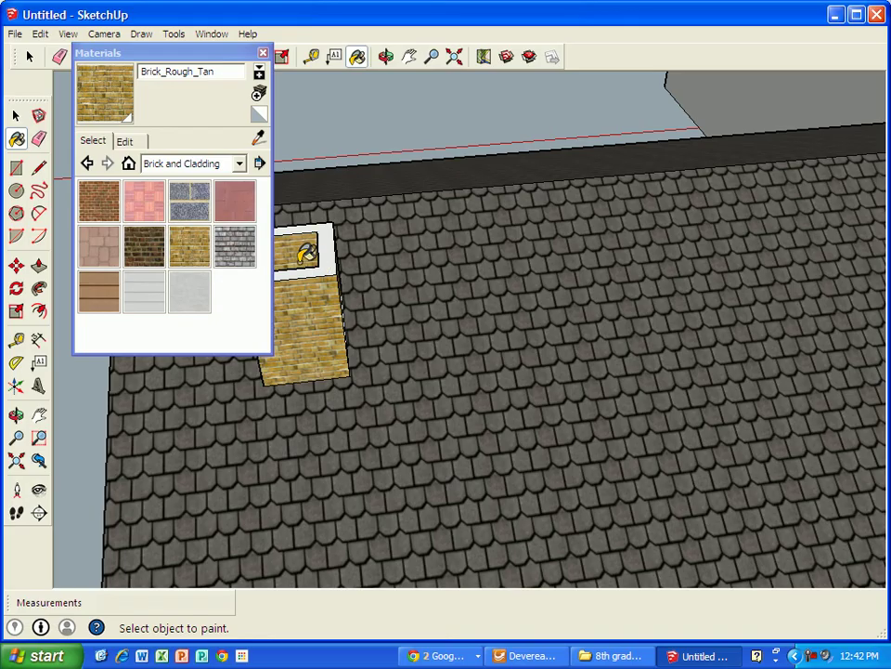
Step: Paint the balcony railings with Translucent_Glass_Blue from the Translucent materials, then close the material browser
middle_click_drag(308, 247, 557, 399)
mouse_move(404, 484)
middle_mouse_down()
mouse_move(508, 499)
mouse_move(544, 442)
mouse_move(308, 547)
mouse_move(319, 422)
mouse_move(234, 361)
mouse_move(358, 318)
mouse_move(392, 343)
mouse_move(390, 420)
mouse_move(225, 381)
mouse_move(357, 354)
mouse_move(468, 404)
mouse_move(559, 414)
mouse_move(466, 359)
mouse_move(392, 357)
middle_mouse_up()
left_click(240, 165)
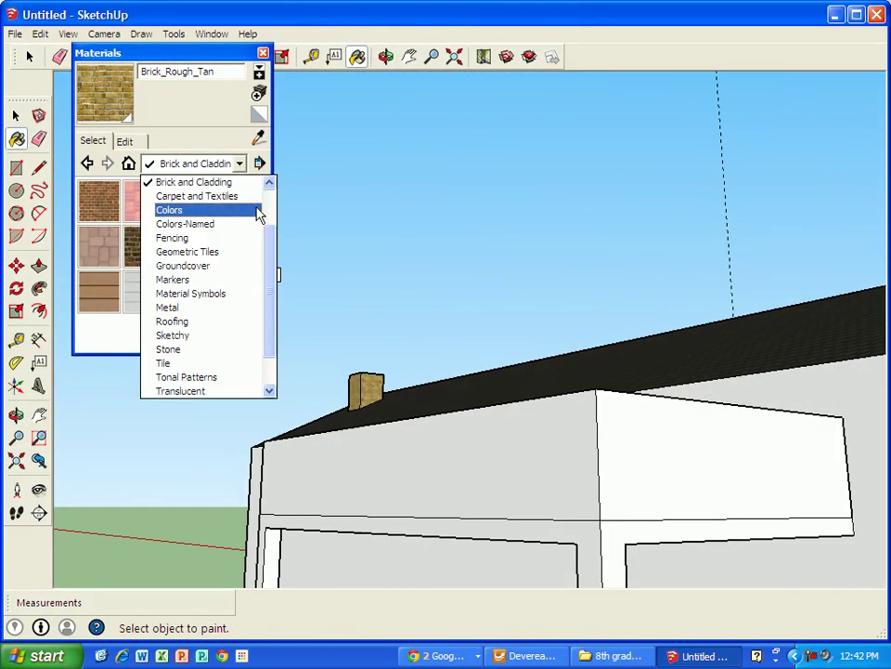
scroll(270, 260, "down", 1)
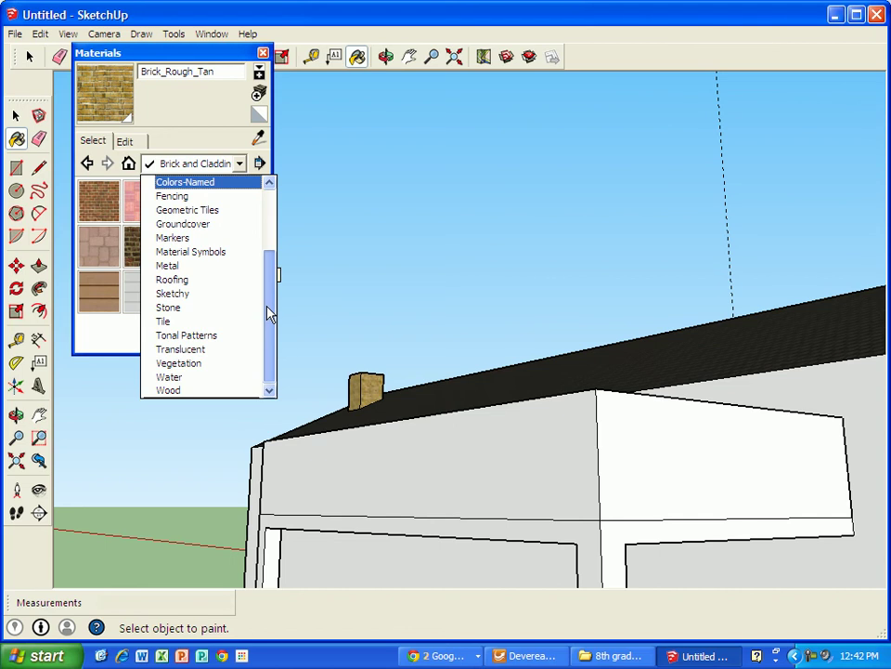
left_click(223, 350)
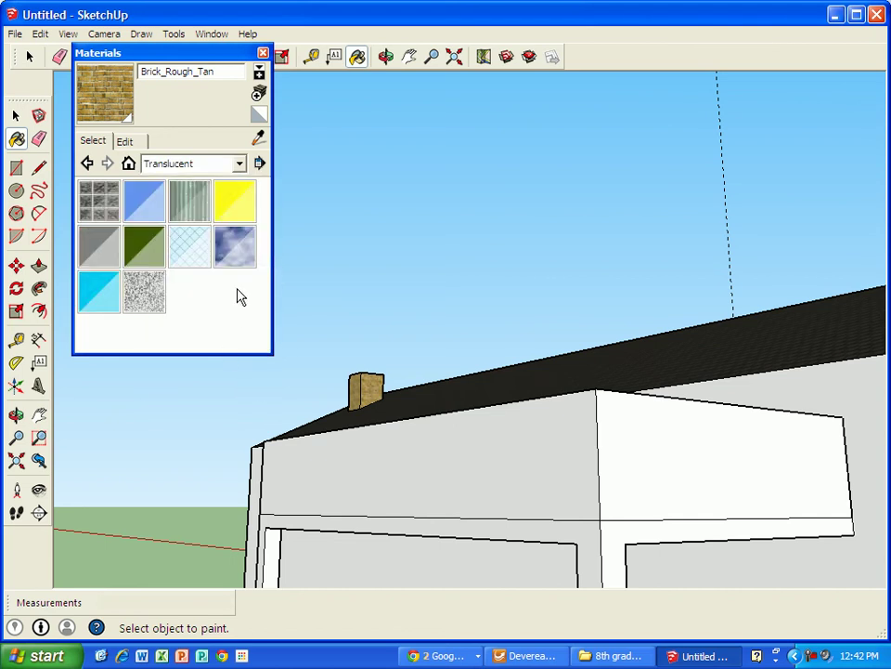
left_click(149, 209)
left_click(400, 479)
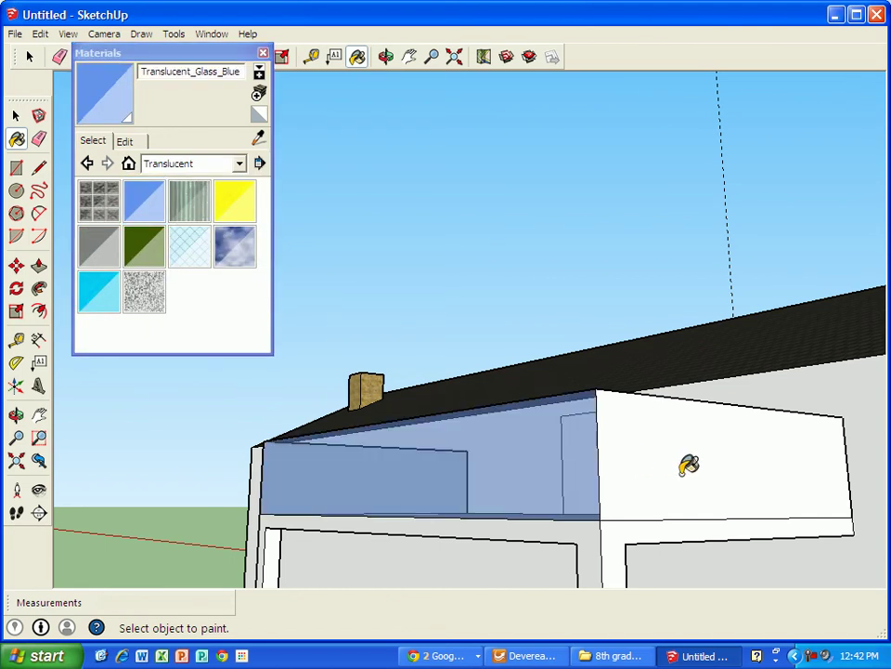
left_click(682, 463)
middle_click_drag(380, 457, 348, 512)
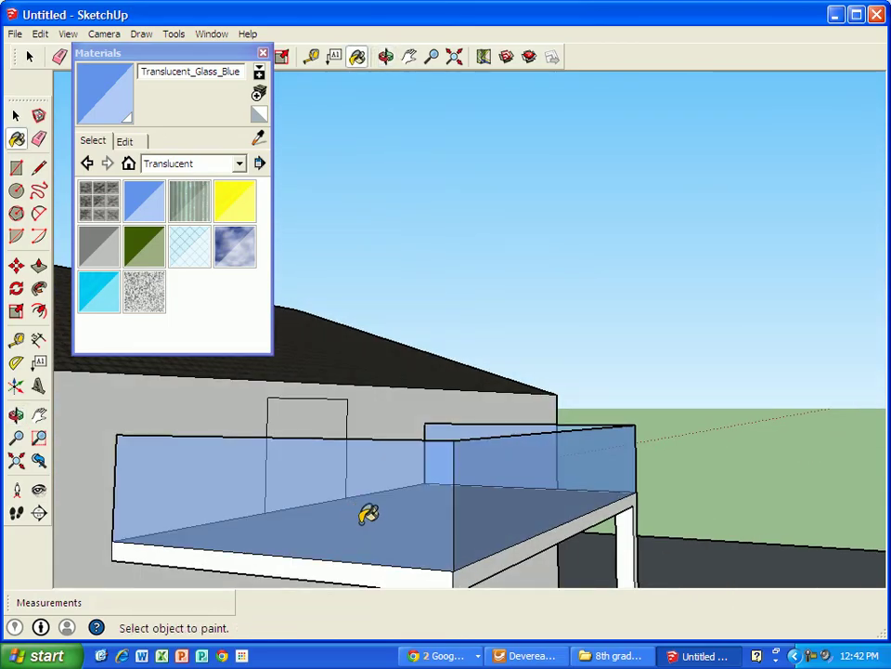
middle_click_drag(441, 502, 390, 451)
scroll(489, 484, "down", 5)
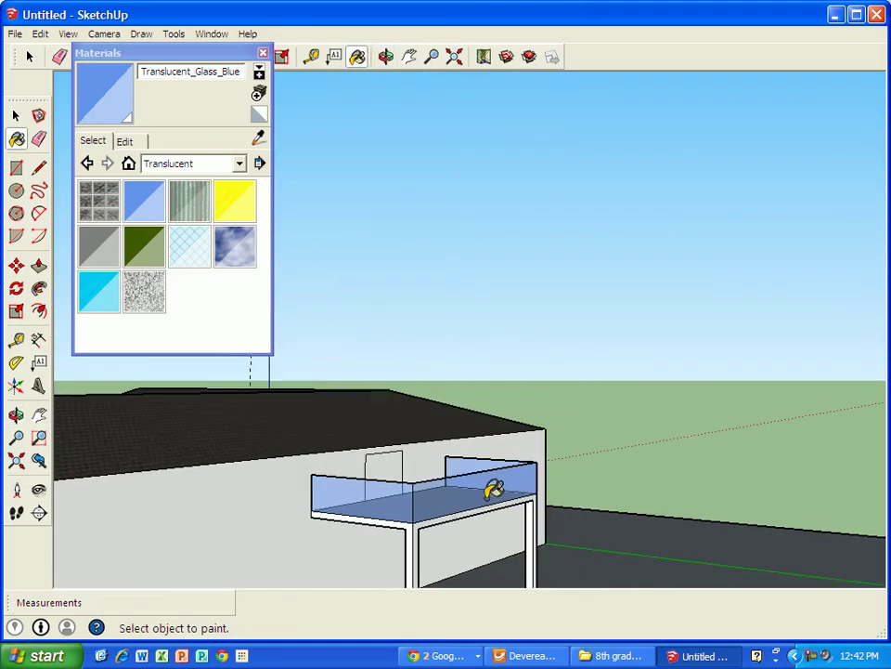
middle_click_drag(617, 503, 401, 578)
key("b")
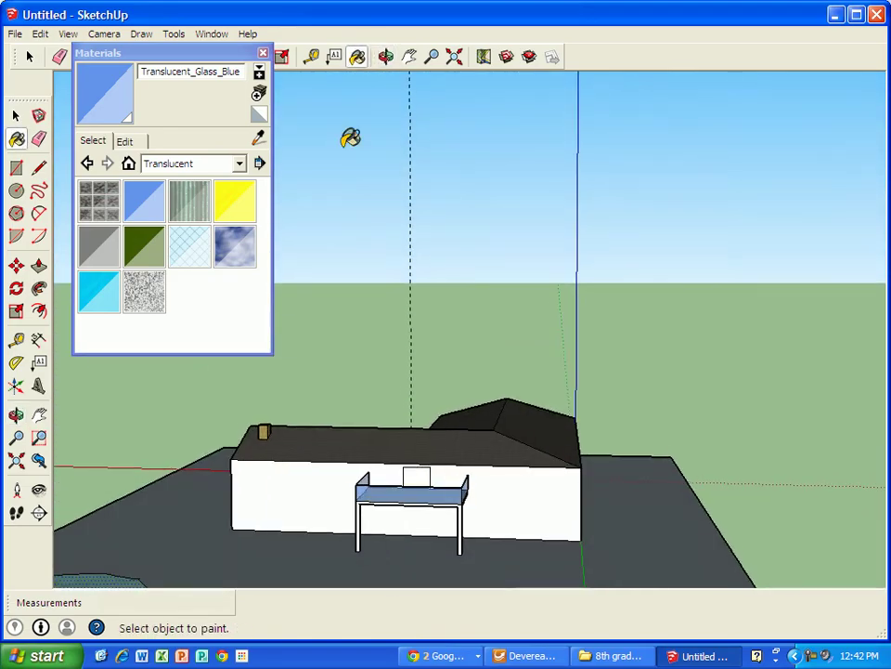
left_click(262, 53)
Step: Search the component library for "hot tub"
left_click(212, 34)
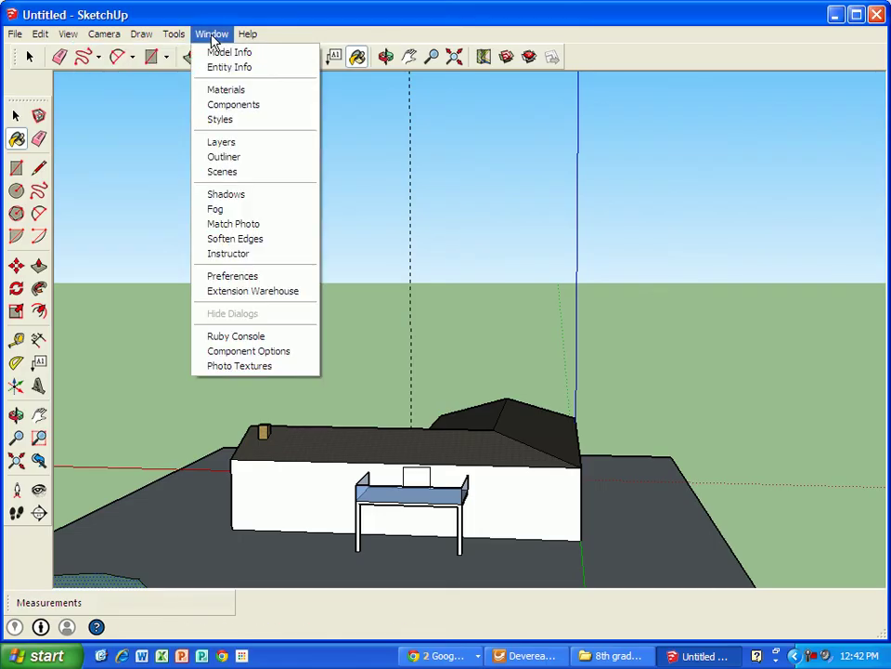
left_click(237, 104)
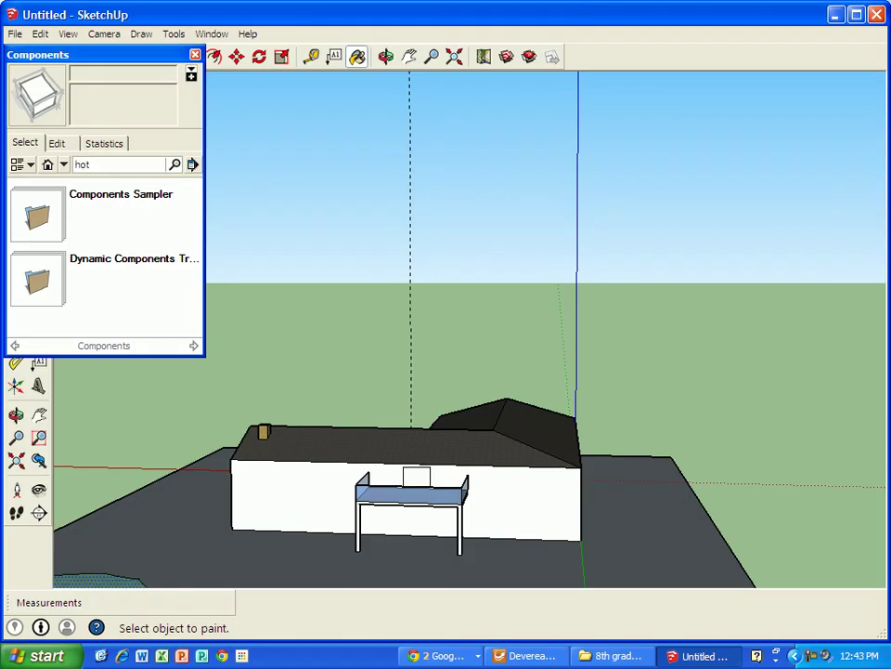
type("hot tub")
key("Return")
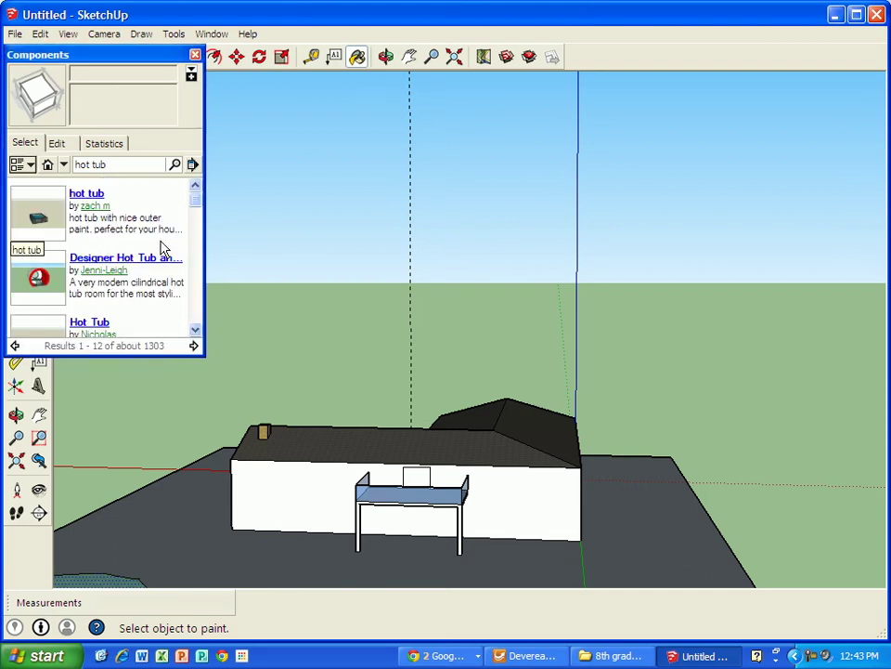
Step: Place the wood-sided Hot Tub component on the ground between the pool and the house, then close the component browser
left_click(195, 331)
left_click(195, 331)
left_click(195, 330)
left_click(195, 332)
left_click(195, 332)
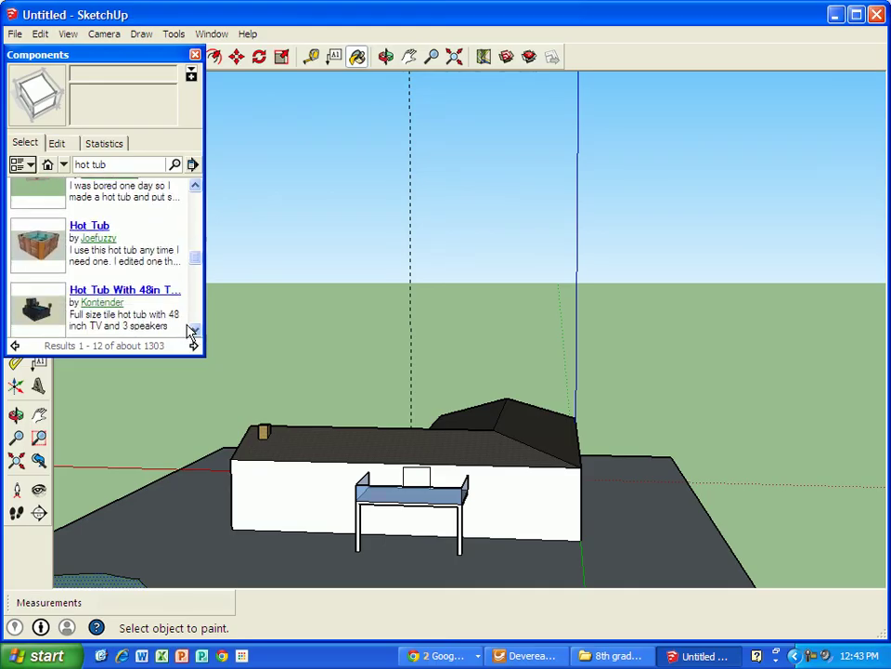
left_click(37, 244)
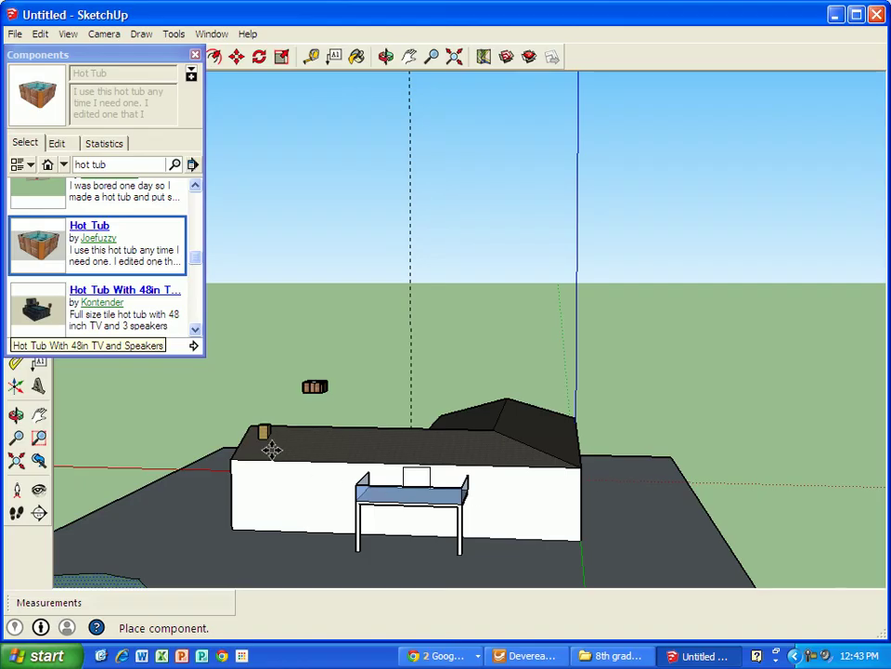
middle_click_drag(156, 537, 150, 534)
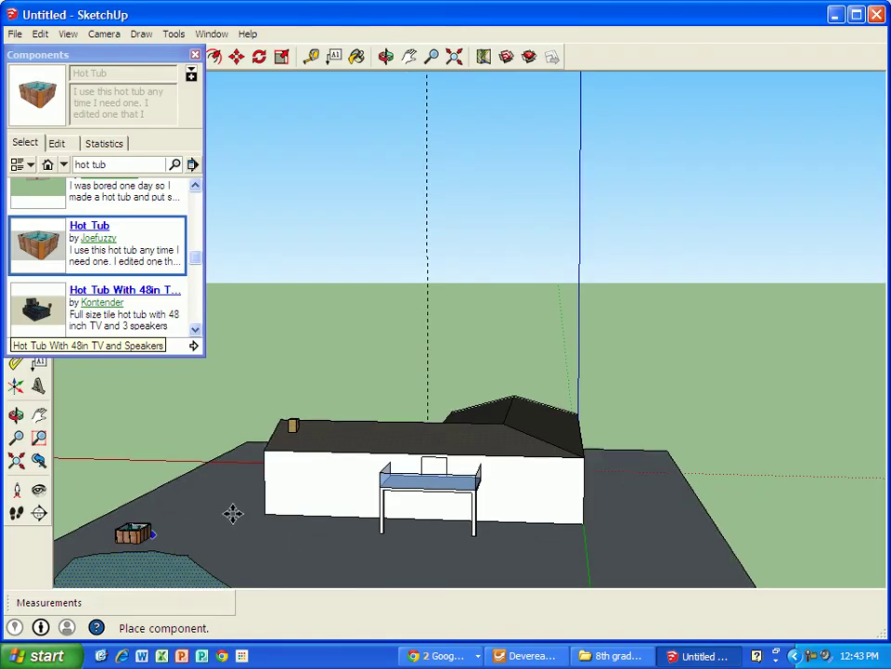
scroll(232, 522, "down", 1)
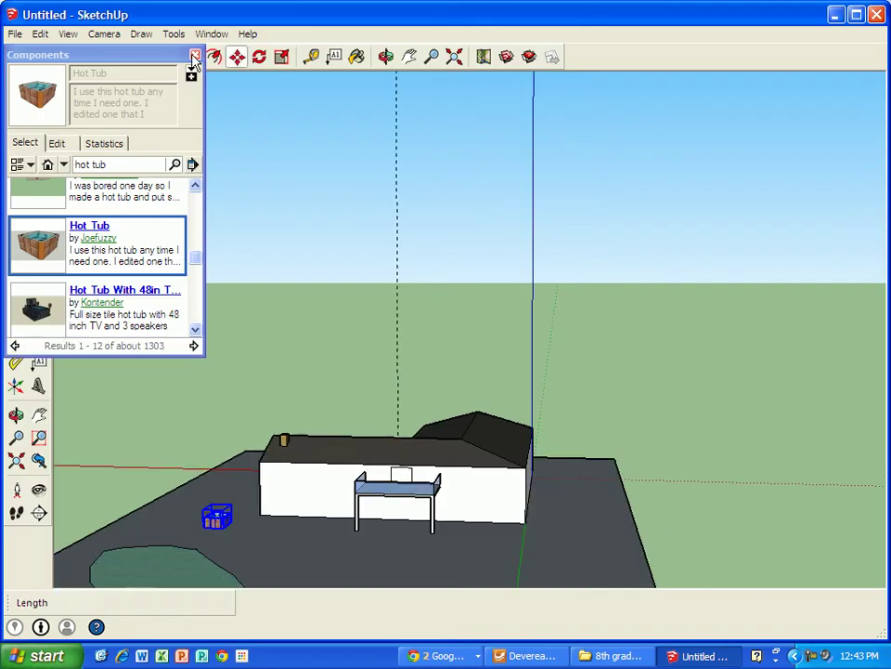
left_click(195, 55)
Step: Try to scale the hot tub component with the Scale tool
left_click(237, 56)
scroll(227, 569, "up", 5)
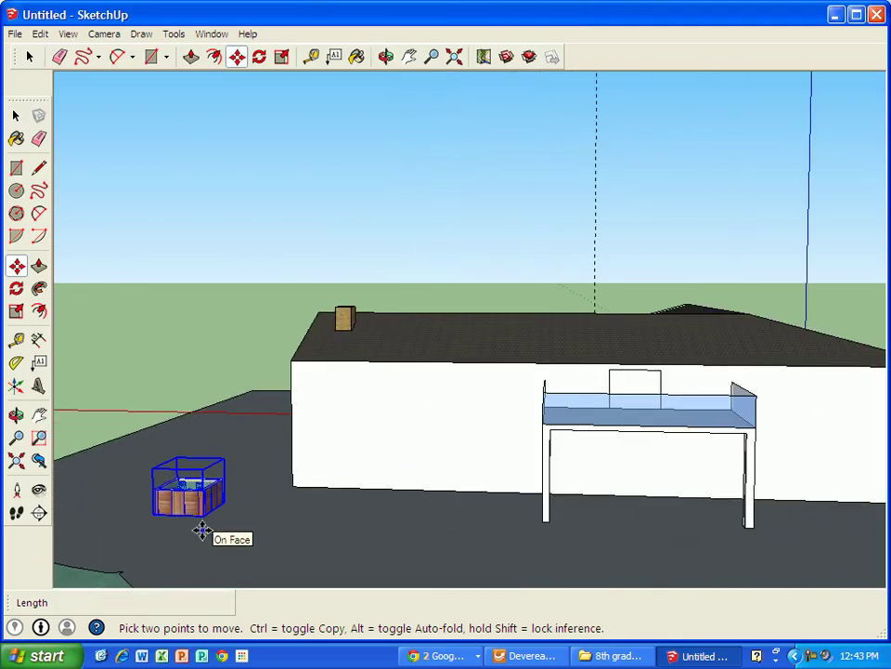
left_click(17, 312)
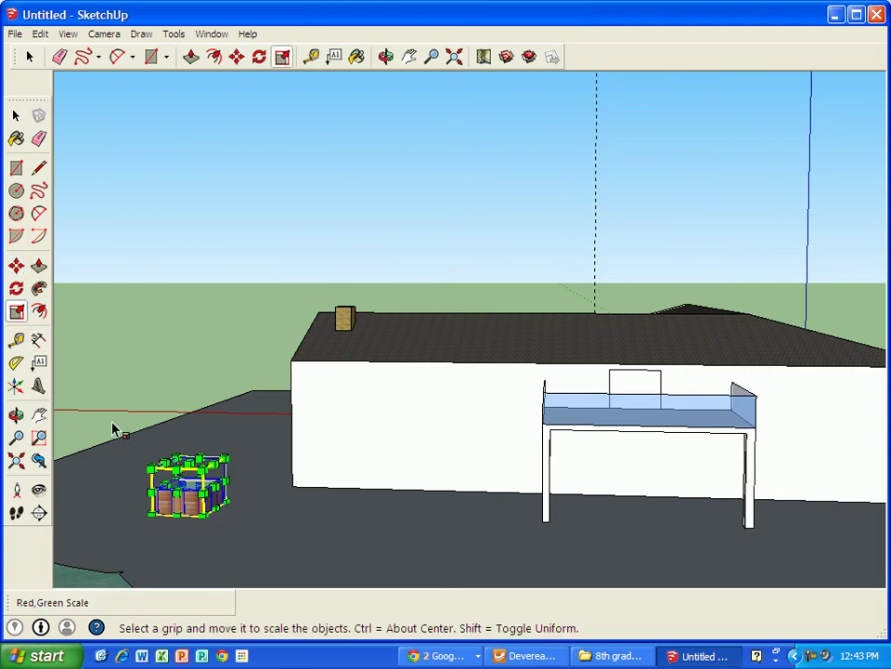
mouse_move(204, 471)
left_mouse_down()
mouse_move(253, 479)
mouse_move(159, 479)
mouse_move(202, 470)
left_mouse_up()
middle_click_drag(223, 522, 302, 474)
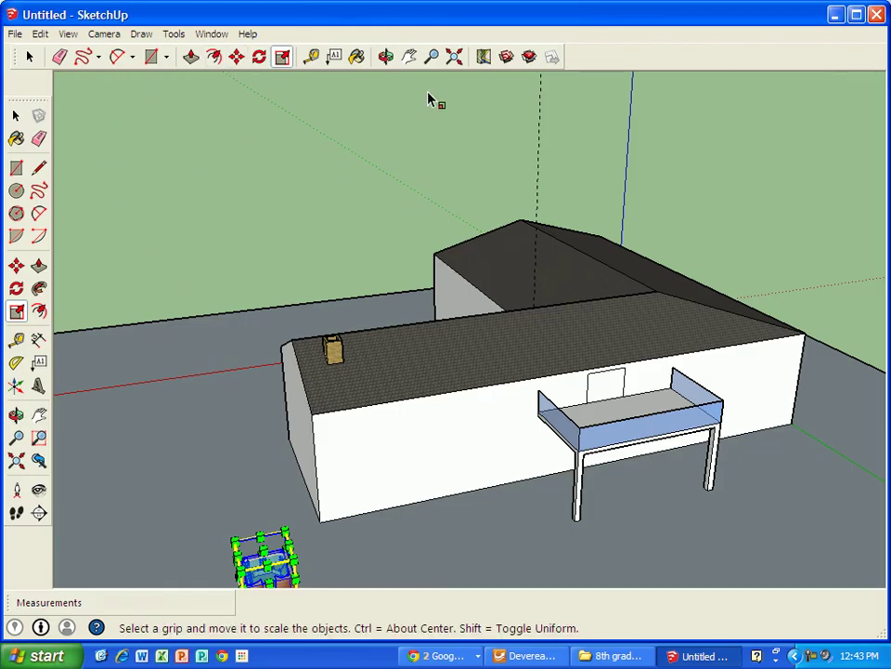
Step: Move the hot tub along the red axis to the long house wall, between the wall's near corner and the balcony
left_click(408, 57)
left_click_drag(249, 352, 175, 318)
middle_click_drag(174, 317, 318, 542)
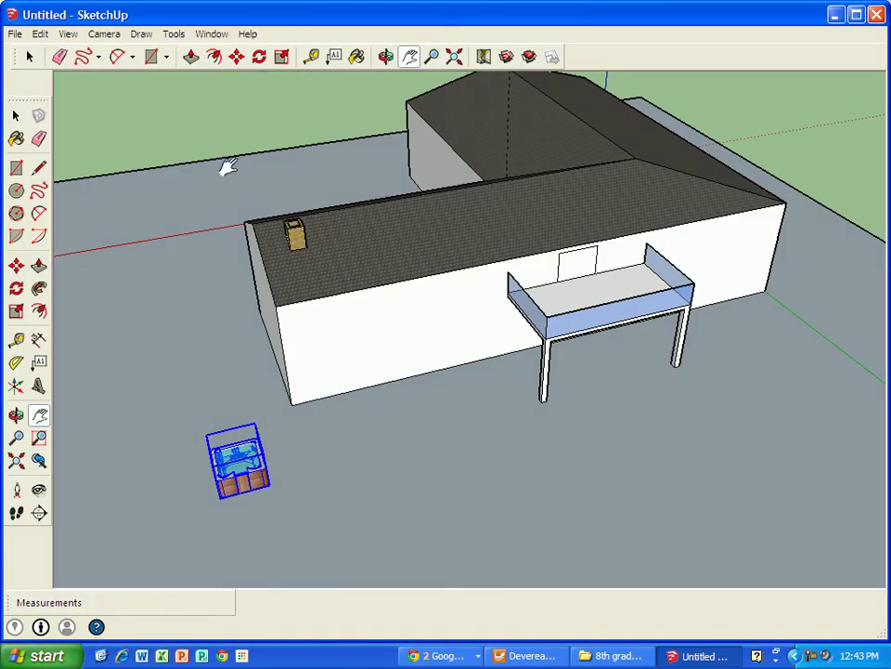
left_click(237, 56)
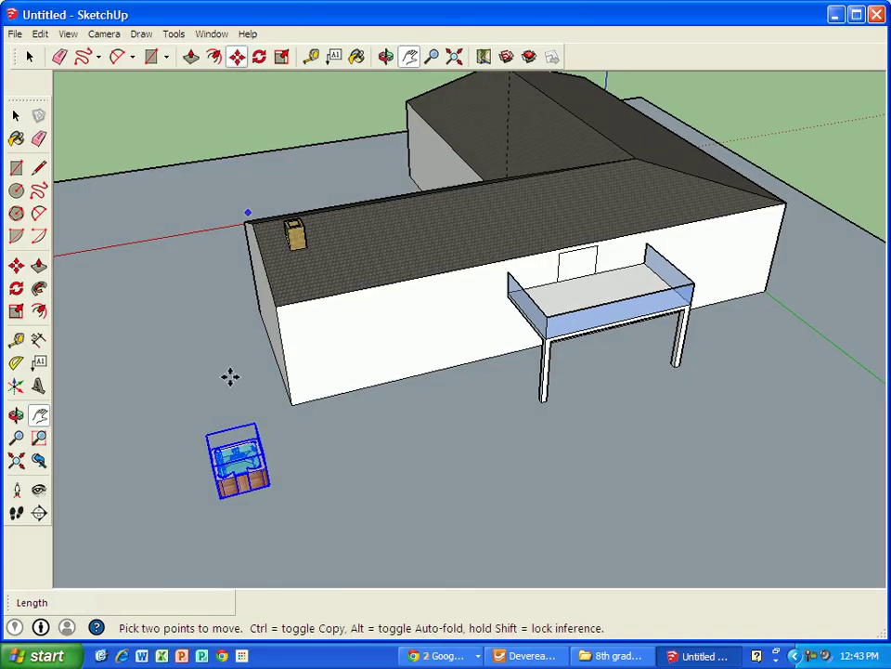
left_click(237, 452)
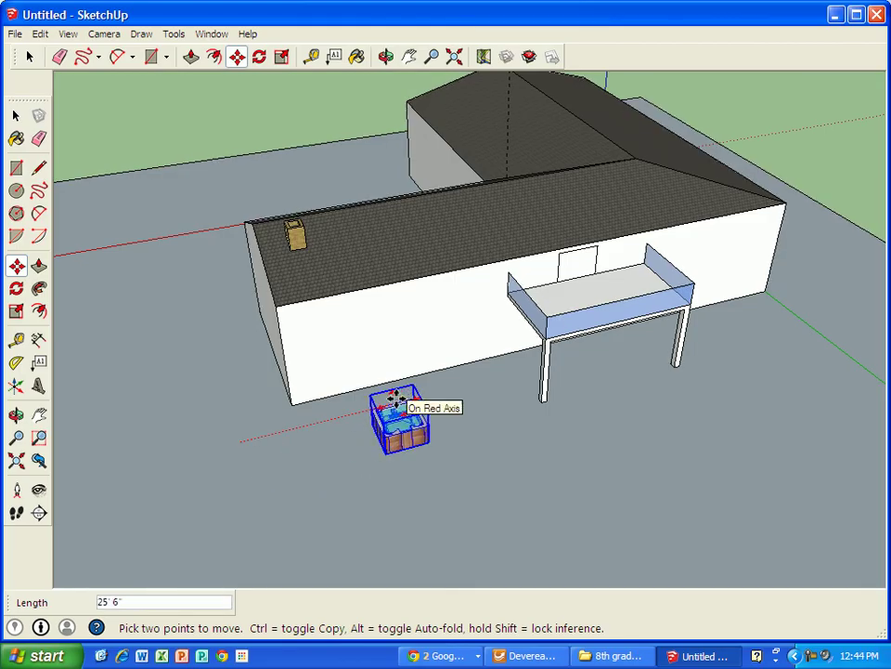
left_click(421, 392)
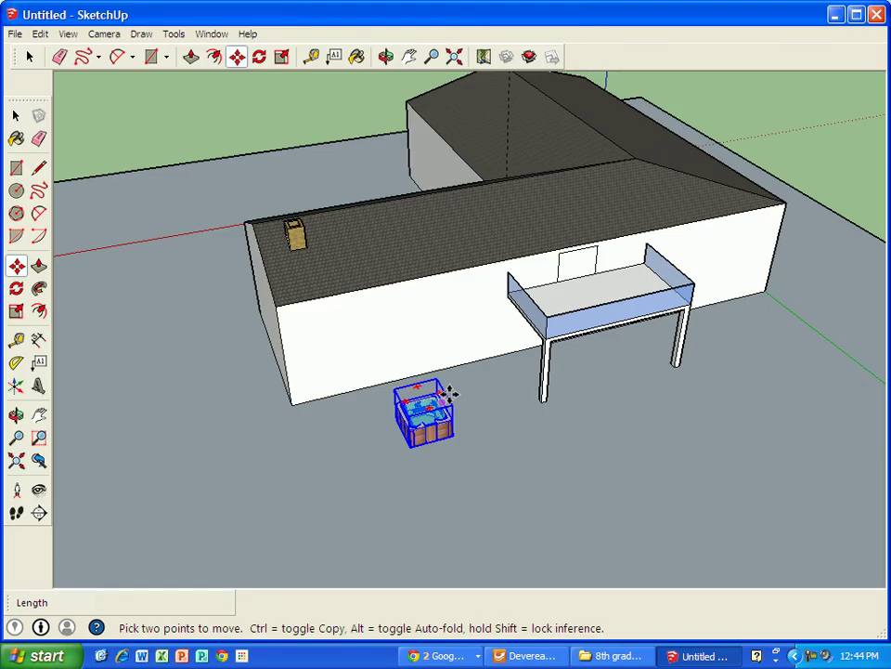
Step: Rotate the hot tub flat on the ground by about 150 degrees so its step opening faces another direction
scroll(450, 393, "up", 5)
scroll(437, 402, "up", 3)
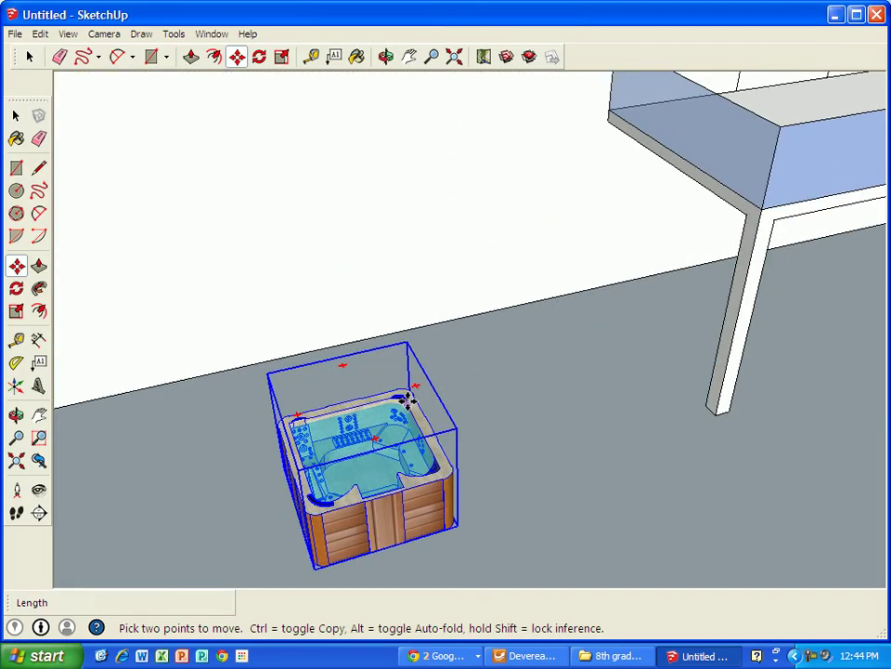
key("q")
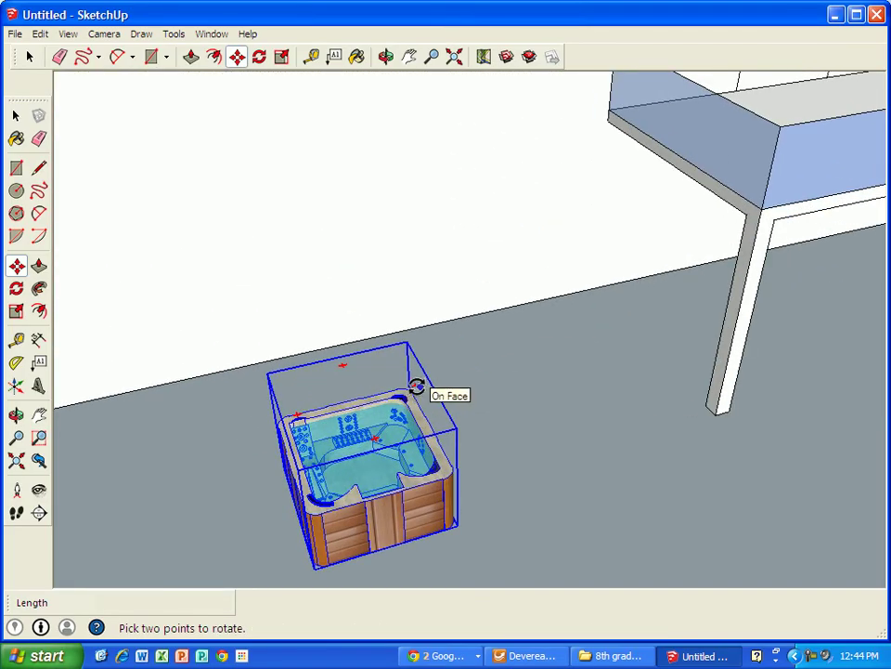
left_click(415, 383)
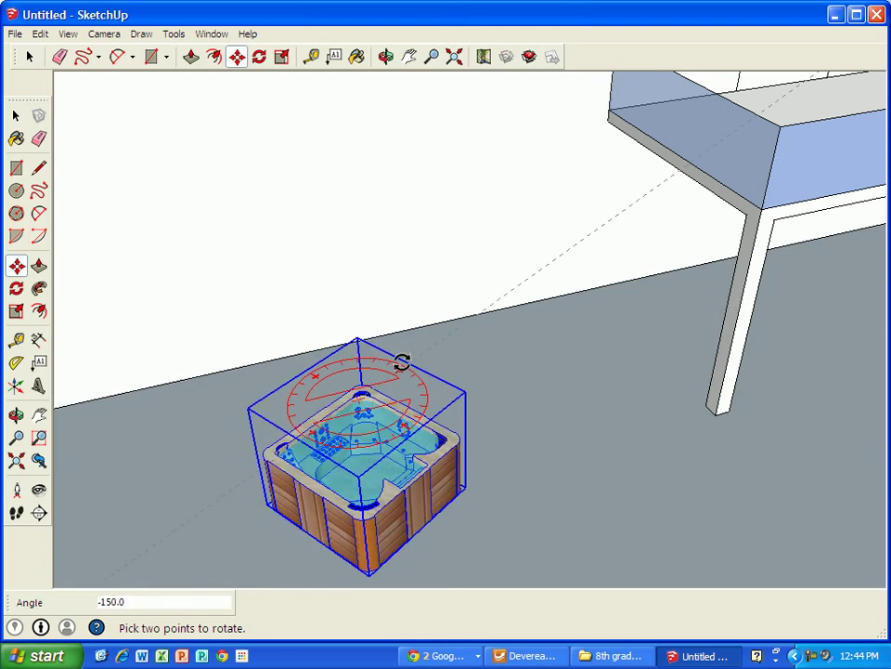
left_click(402, 362)
Step: Try to tilt the hot tub in a vertical plane by about 8 degrees from a rotation handle on its side
key("m")
middle_click_drag(370, 398, 434, 266)
key("q")
key("m")
key("q")
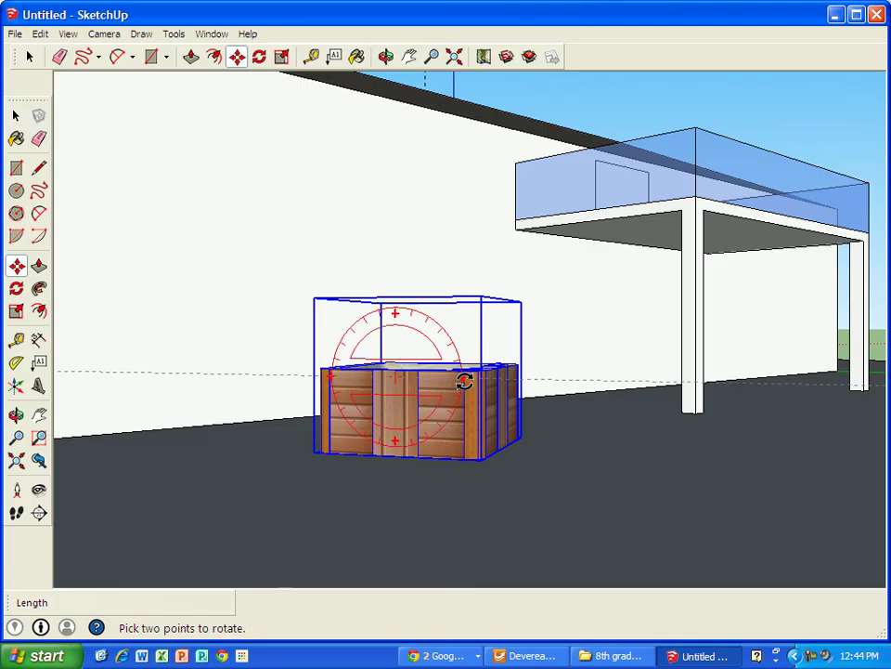
left_click(464, 381)
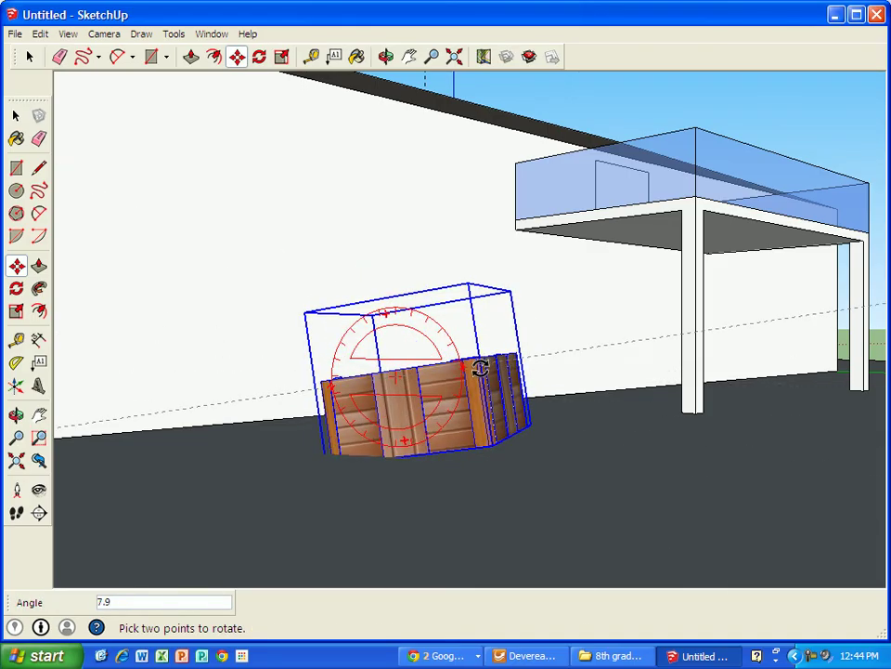
key("m")
middle_click_drag(450, 376, 452, 502)
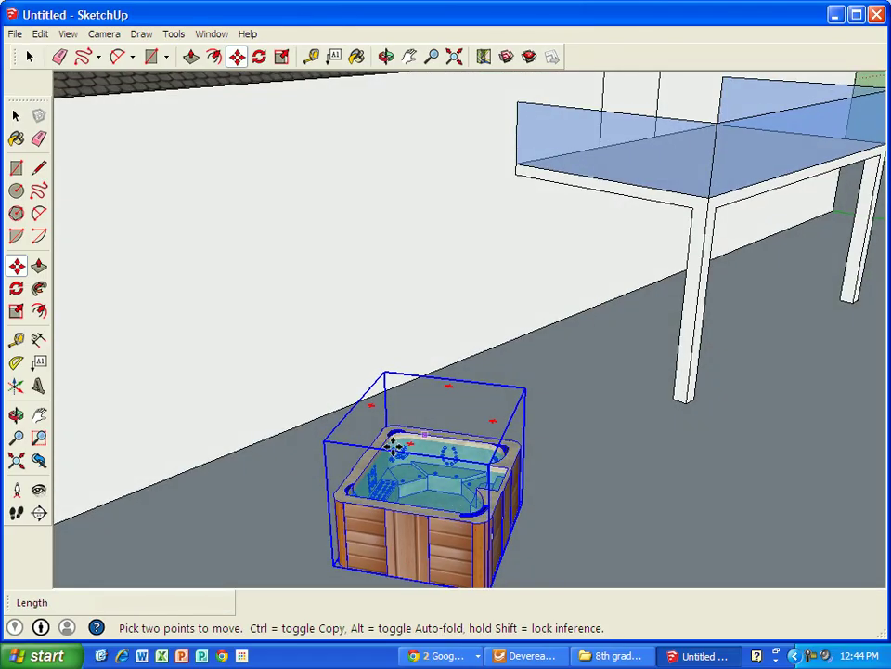
middle_click_drag(415, 453, 524, 412)
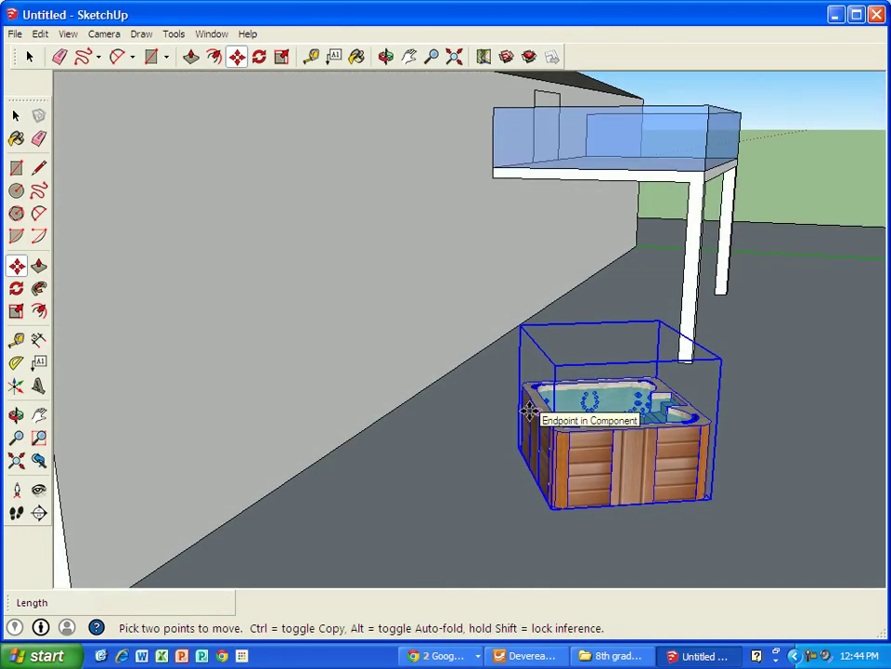
middle_click_drag(665, 415, 536, 306)
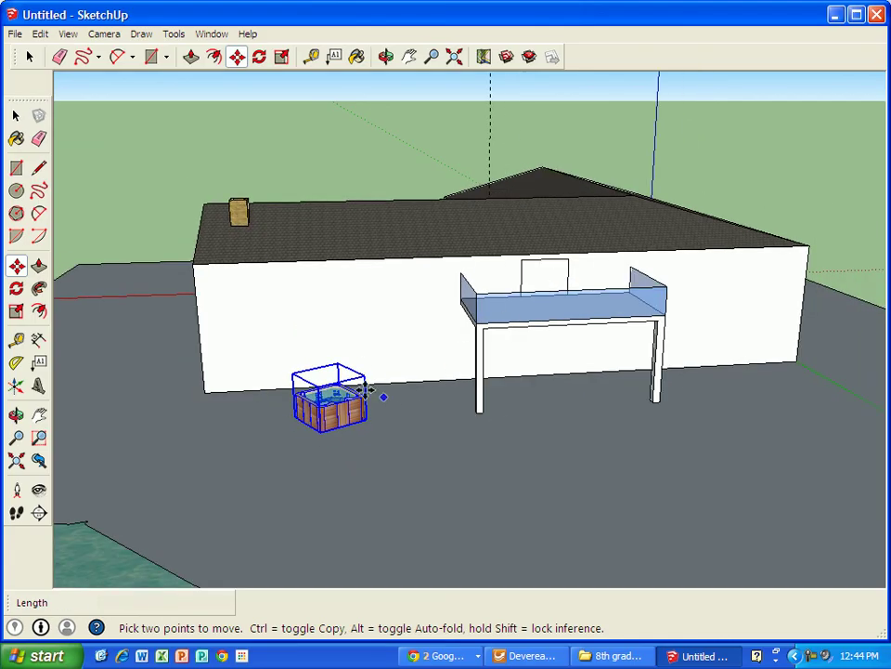
scroll(430, 394, "down", 3)
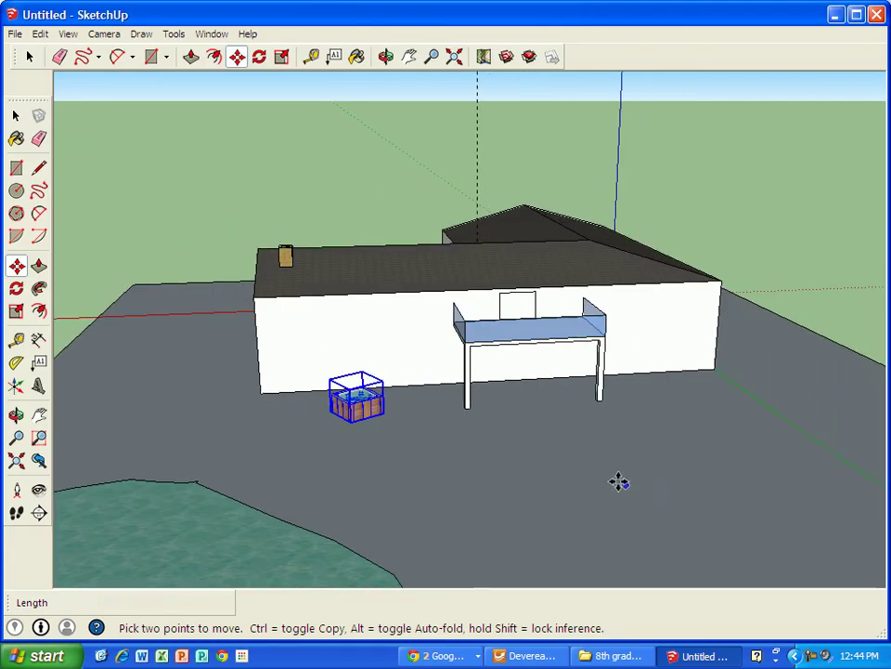
Step: Draw a driveway rectangle about 25' by 84' on the ground, starting at the base of the wing wall inside the L
middle_click_drag(123, 373, 404, 461)
scroll(326, 475, "down", 1)
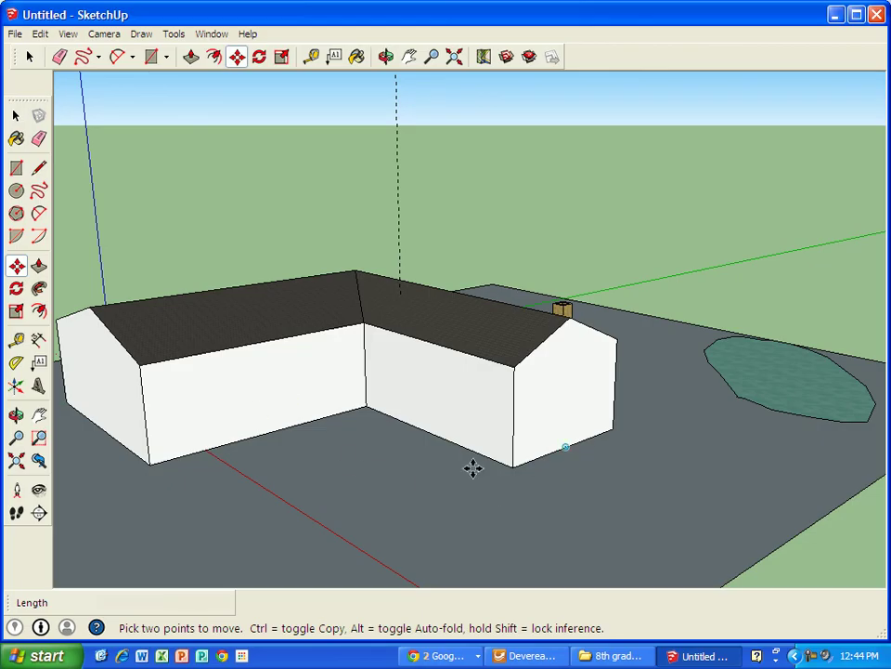
scroll(241, 473, "up", 2)
middle_click_drag(240, 474, 223, 417)
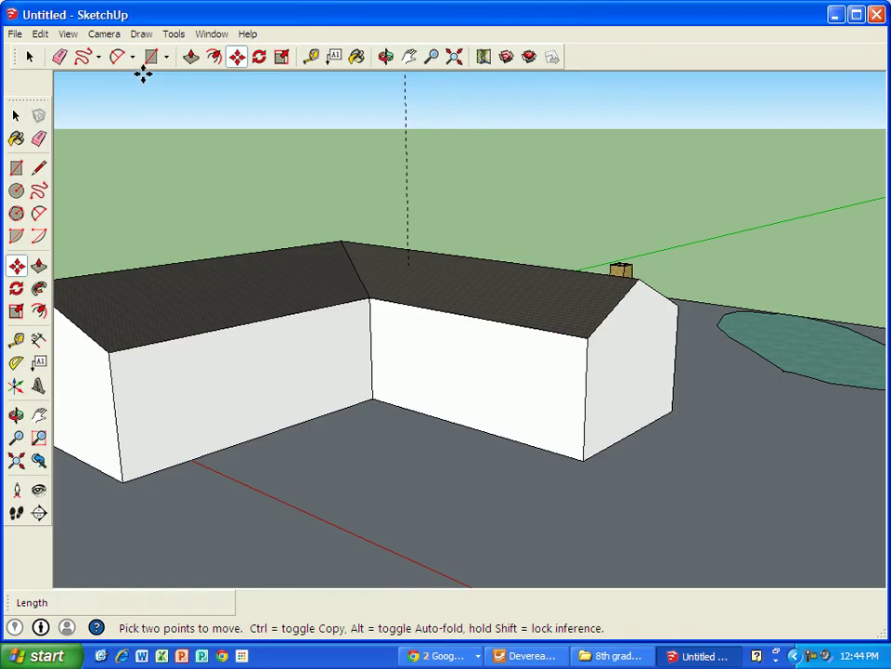
scroll(320, 253, "down", 1)
scroll(225, 448, "down", 1)
middle_click_drag(225, 448, 251, 440)
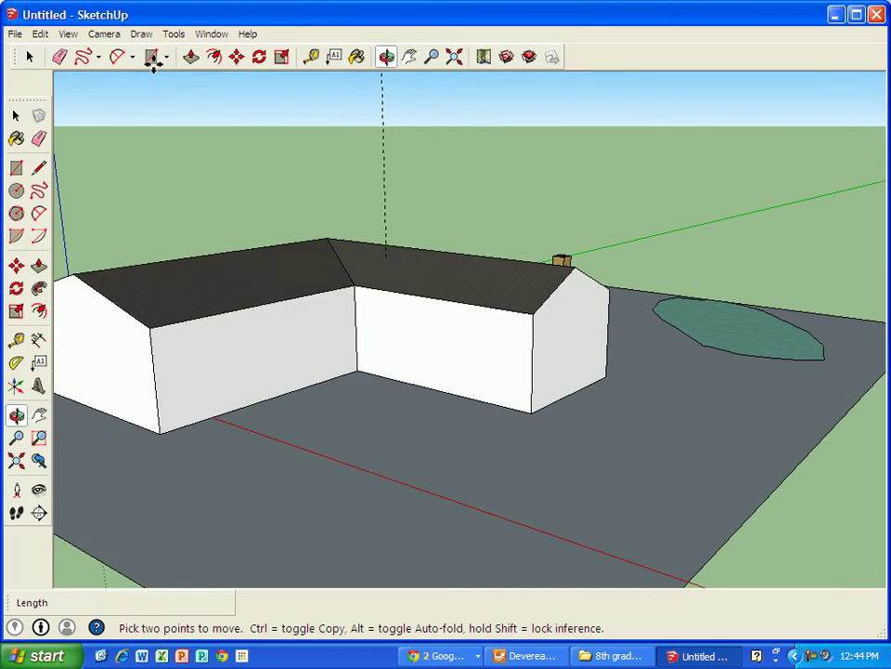
key("r")
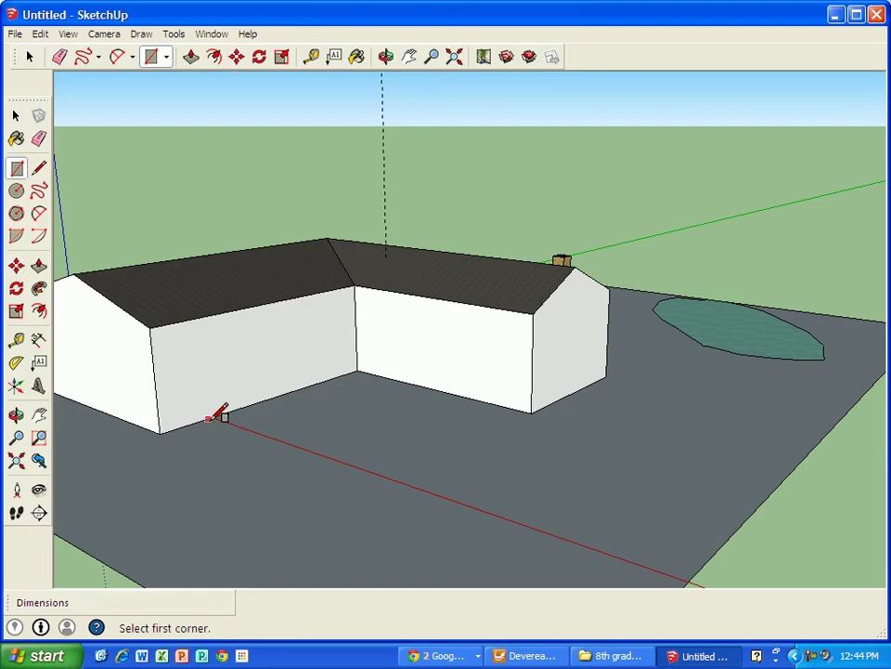
left_click(207, 420)
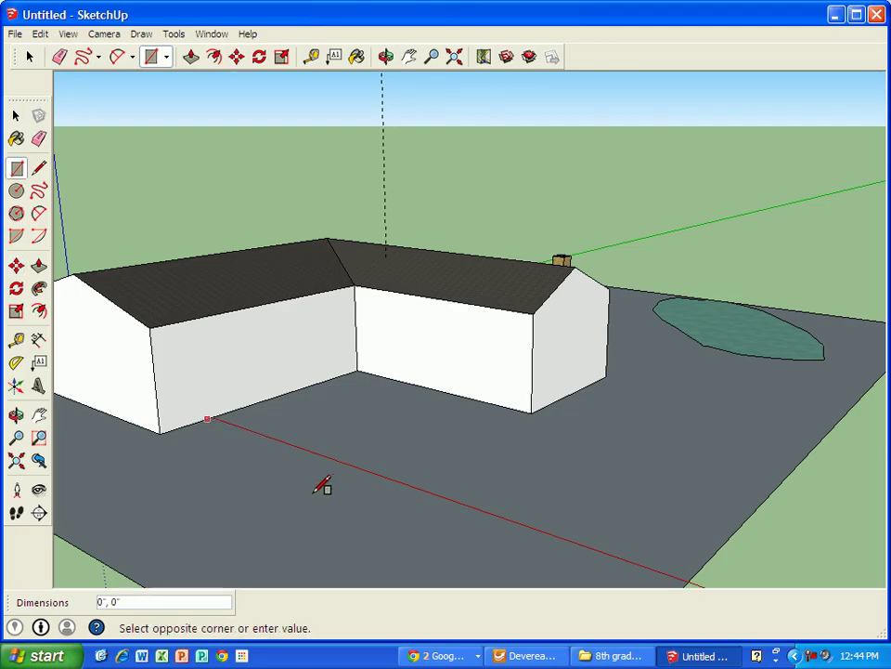
left_click(675, 482)
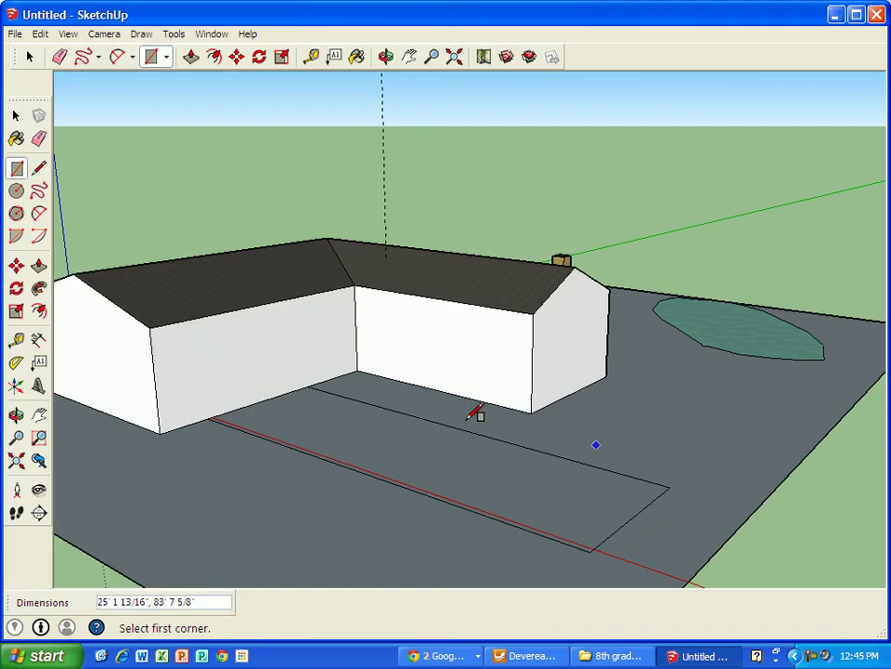
Step: Draw an arc with a bulge of about 11' on the driveway's outer long edge and erase the edge segment between its ends
left_click(117, 57)
middle_click_drag(468, 442, 143, 442)
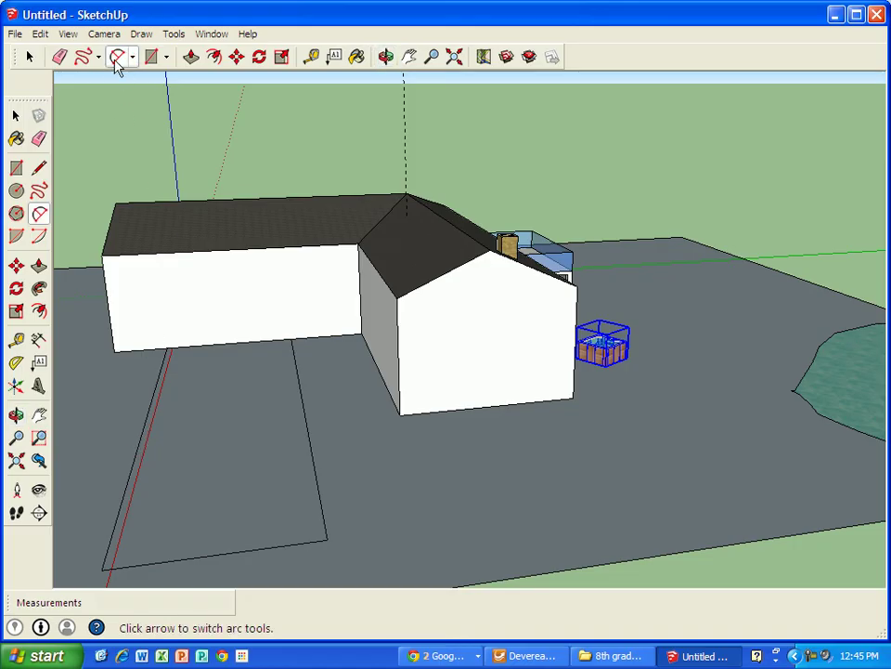
left_click(133, 460)
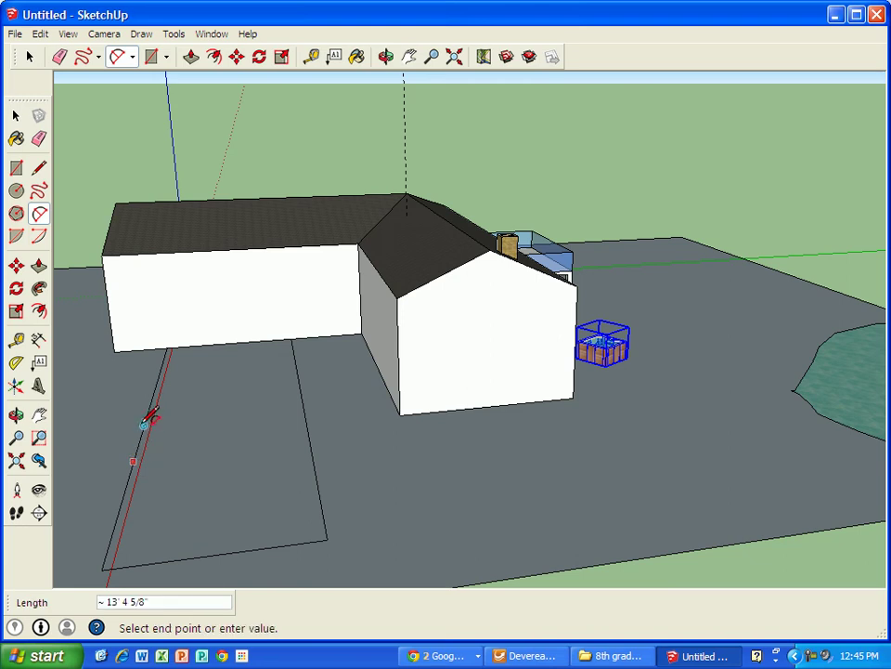
left_click(153, 395)
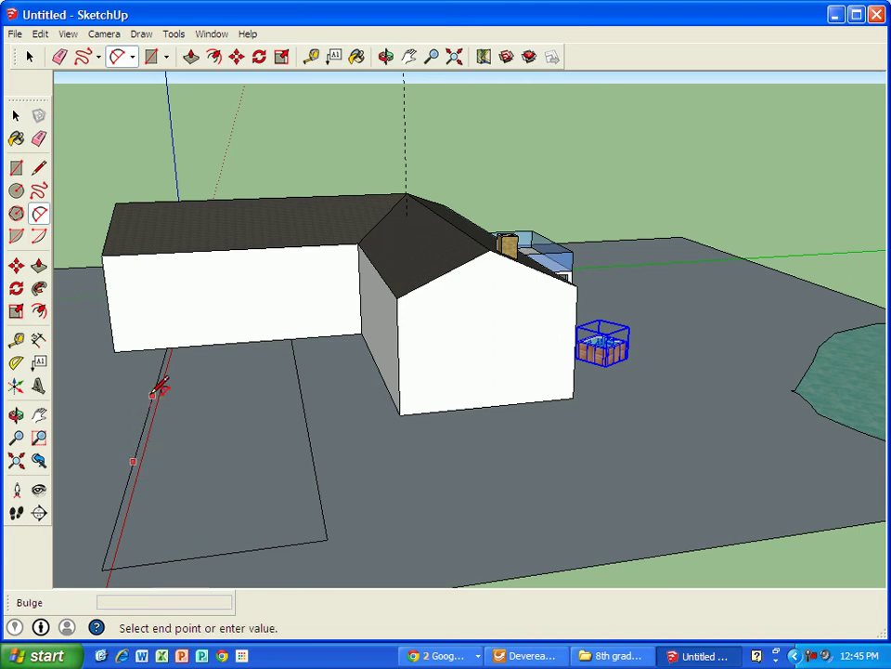
left_click(98, 385)
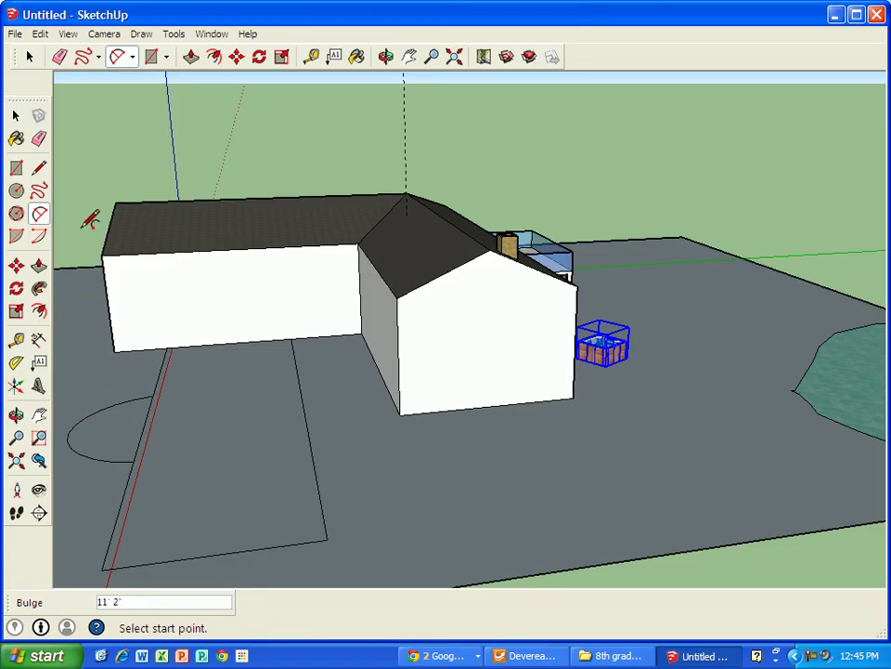
left_click(60, 57)
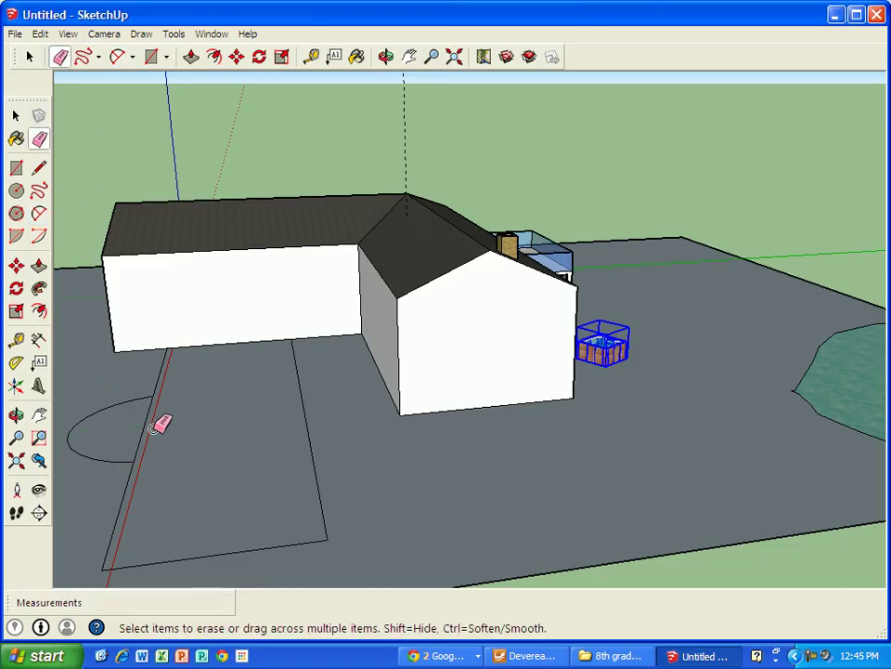
left_click(153, 426)
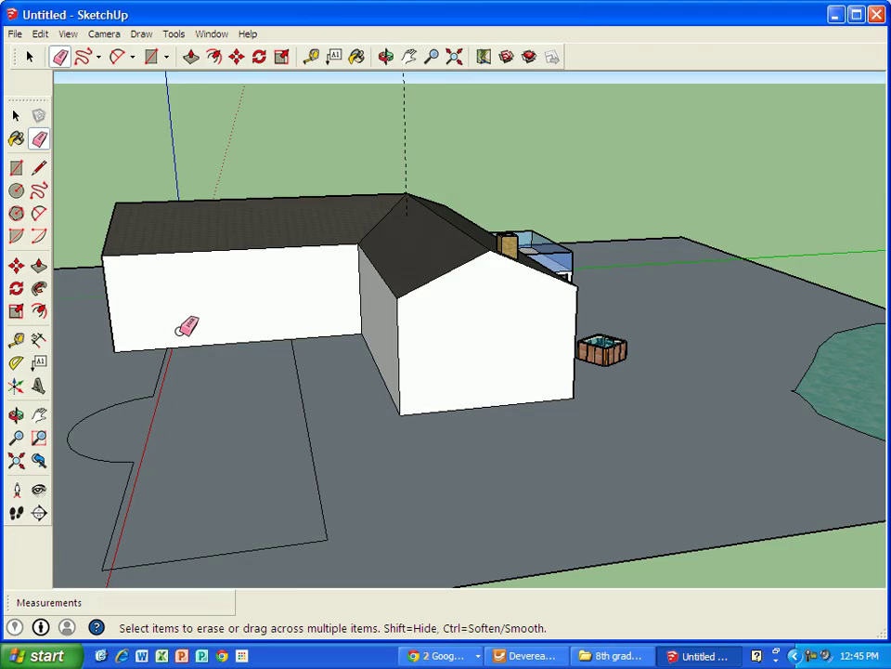
Step: Draw an arched window on the gable end wall with an arc bulging about 7', closed by a straight line
scroll(188, 324, "up", 3)
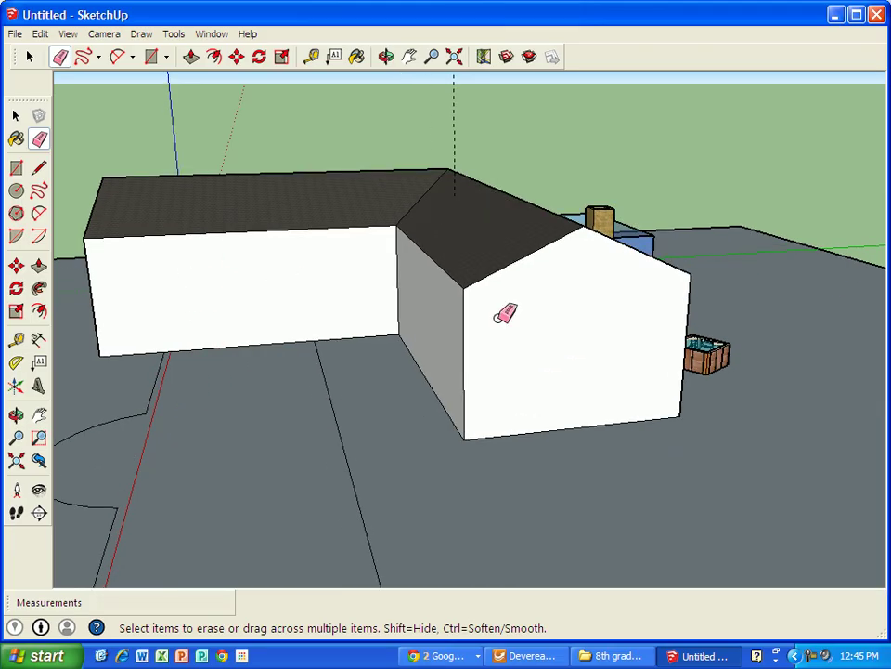
left_click(117, 57)
left_click(562, 320)
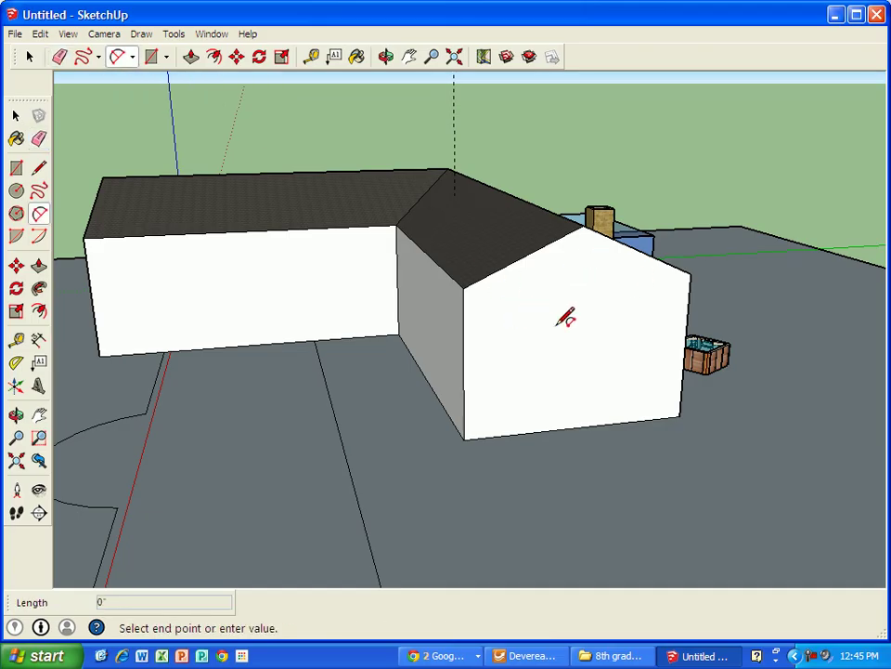
left_click(639, 311)
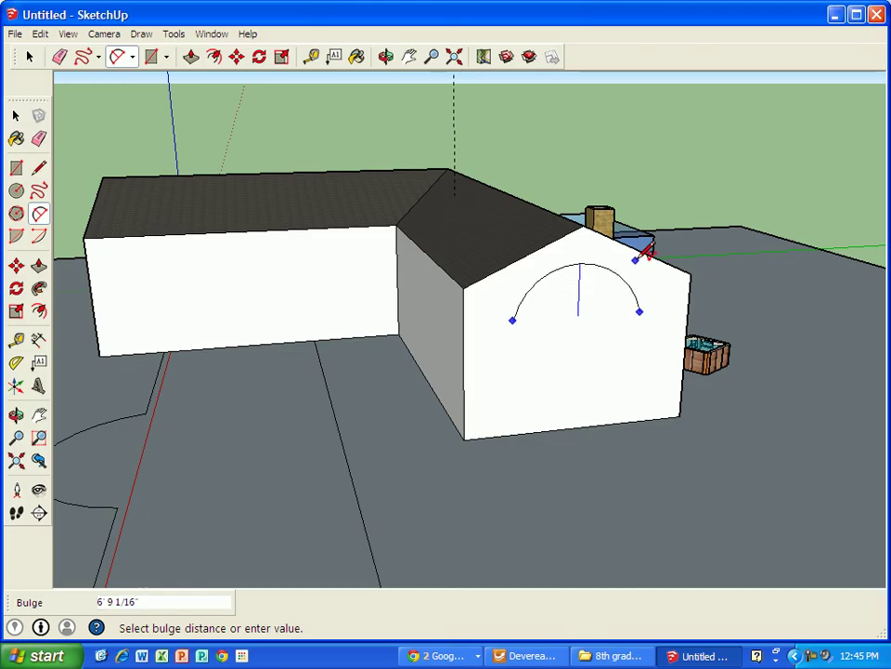
left_click(630, 266)
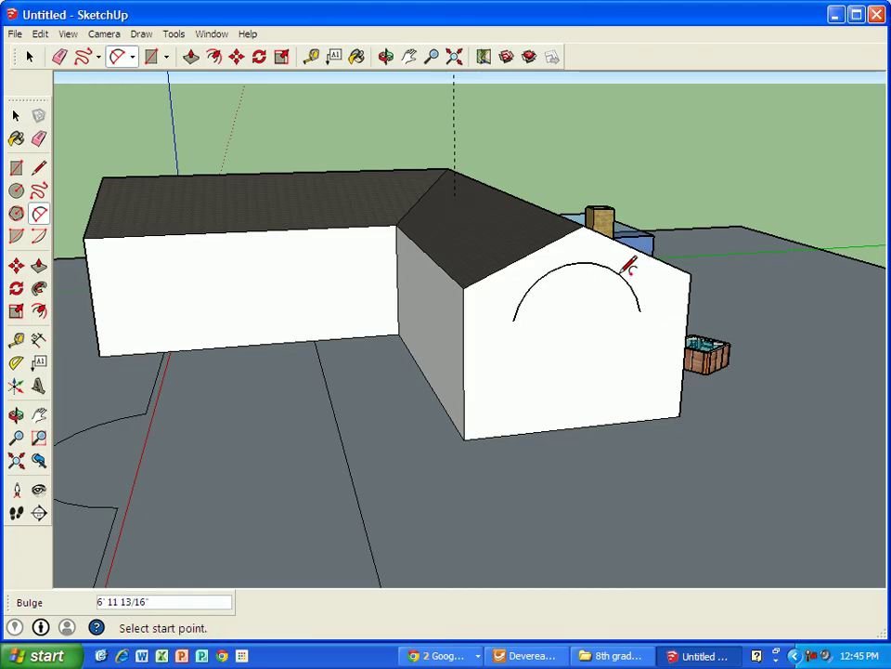
left_click(39, 167)
left_click(512, 320)
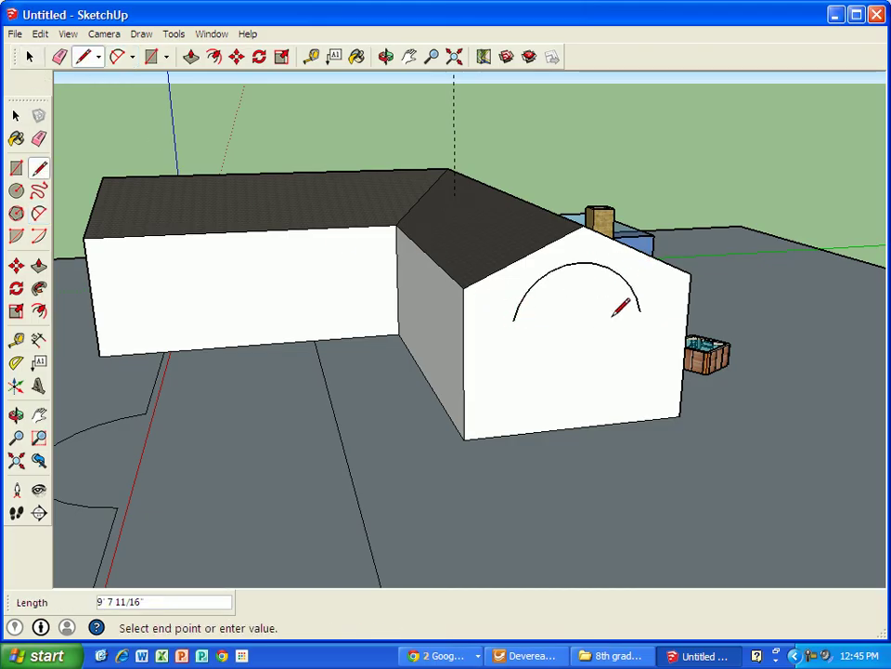
left_click(640, 311)
Step: Paint the arched gable window with Translucent_Glass_Blue, then close the material browser
left_click(29, 56)
left_click(575, 314)
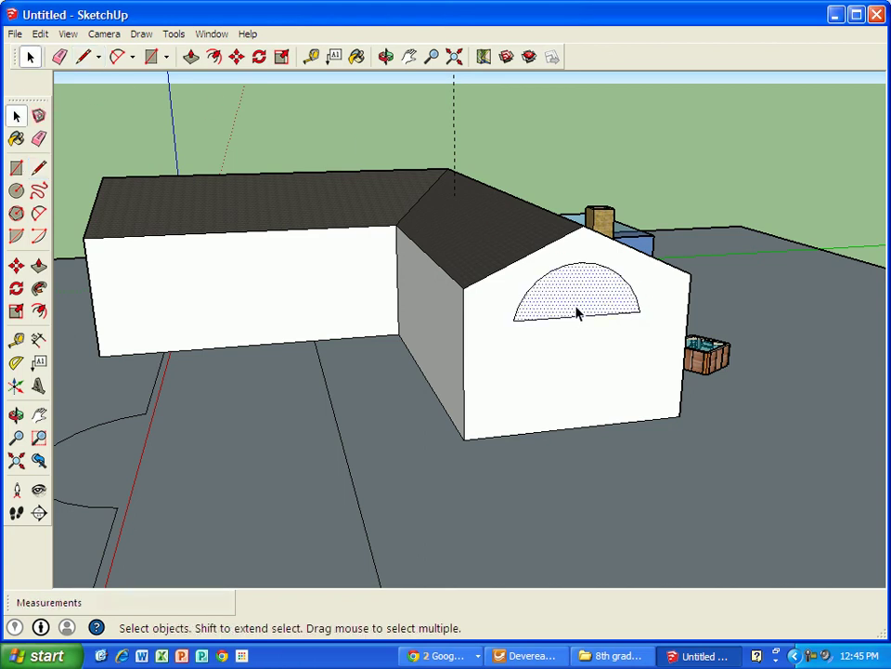
left_click(357, 57)
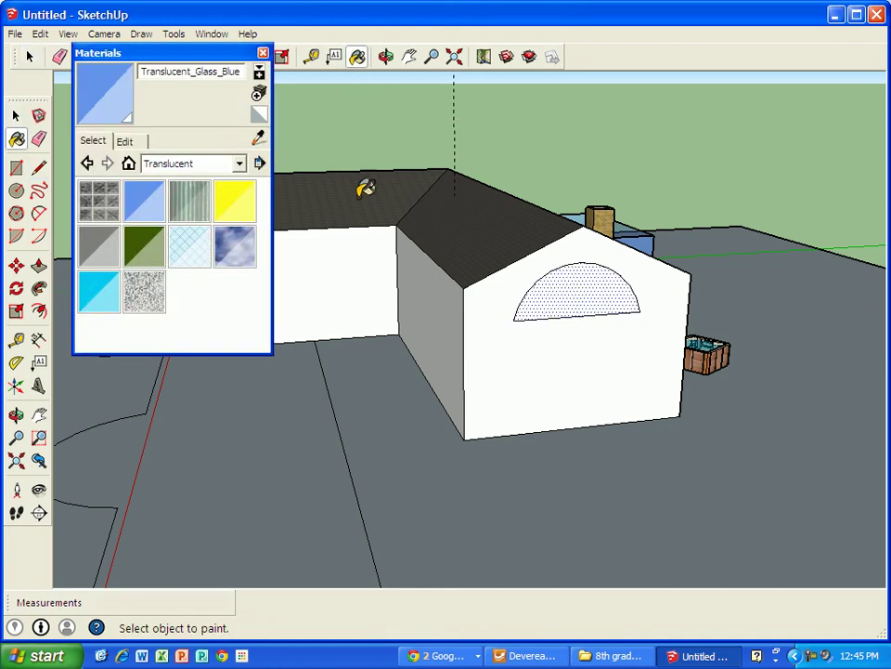
left_click(144, 204)
left_click(558, 295)
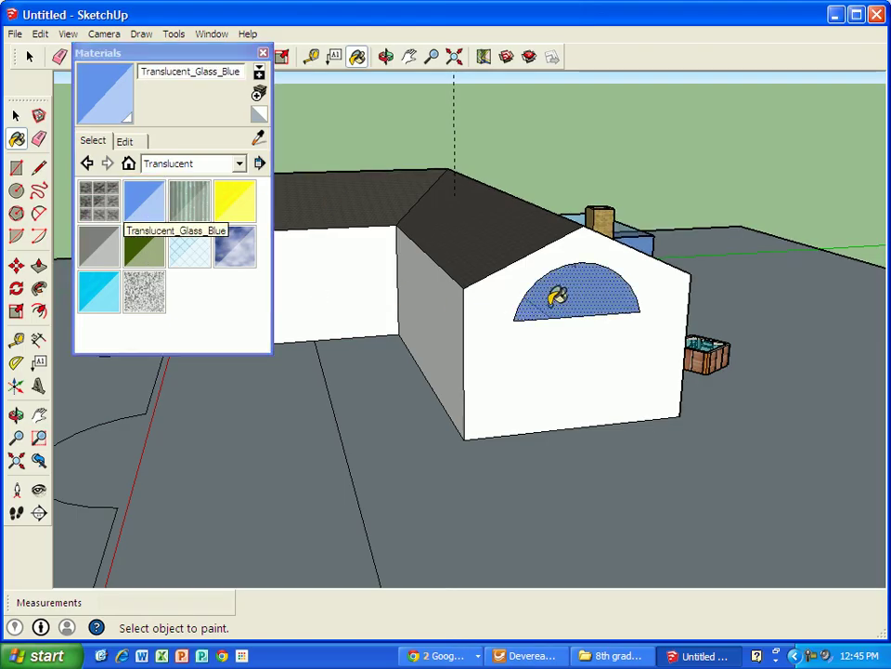
left_click(263, 52)
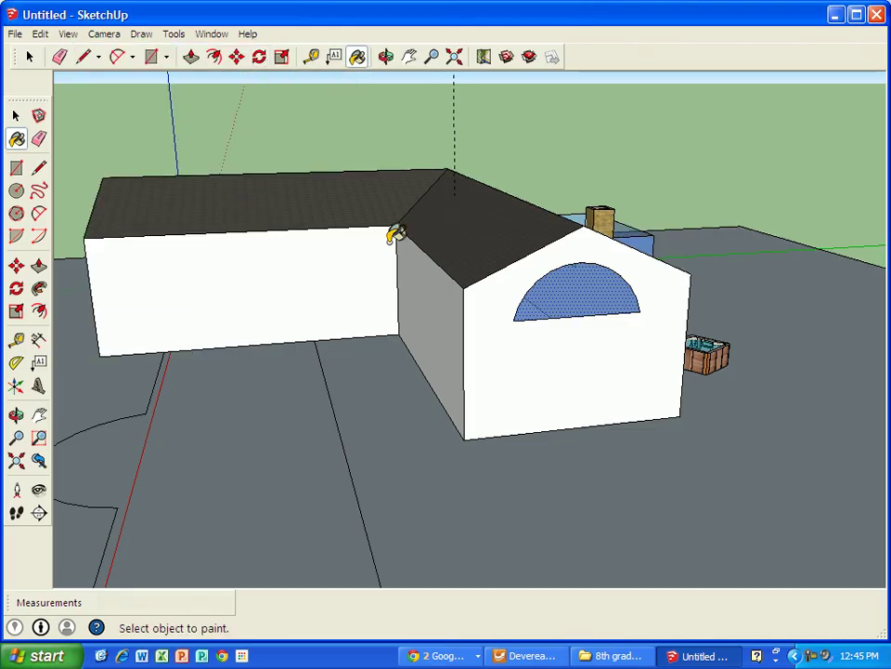
middle_click_drag(547, 294, 48, 211)
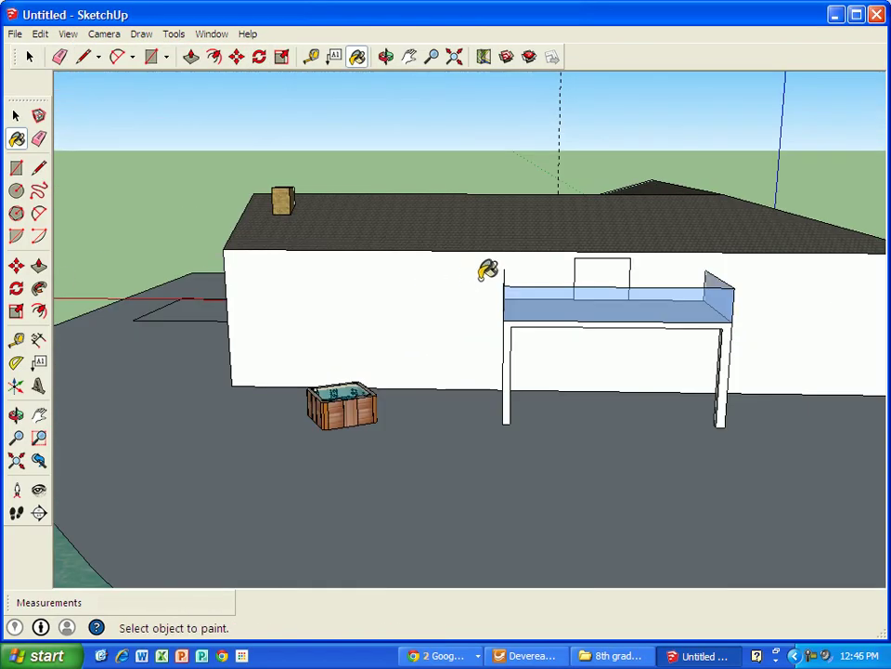
scroll(510, 266, "up", 1)
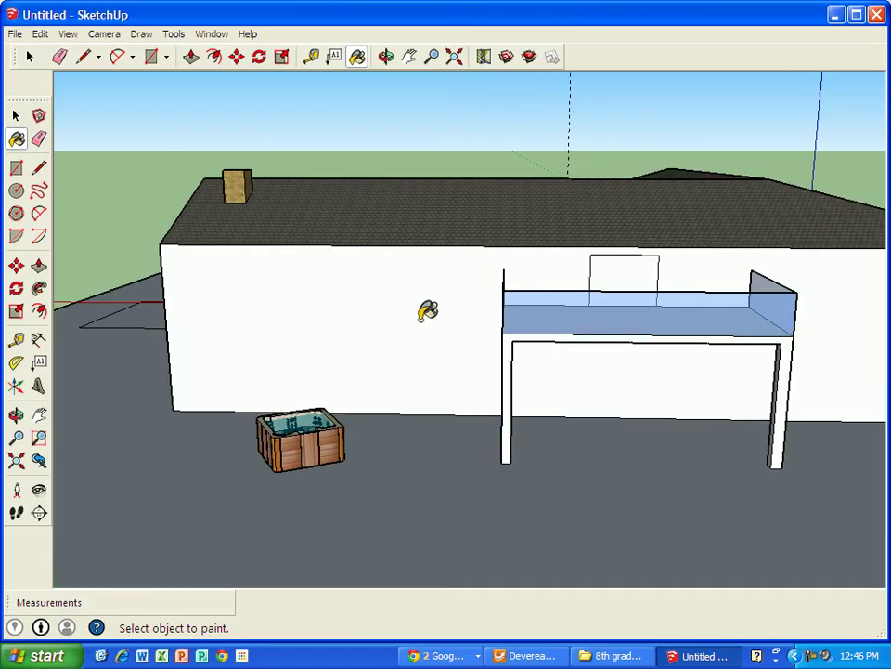
scroll(296, 356, "down", 2)
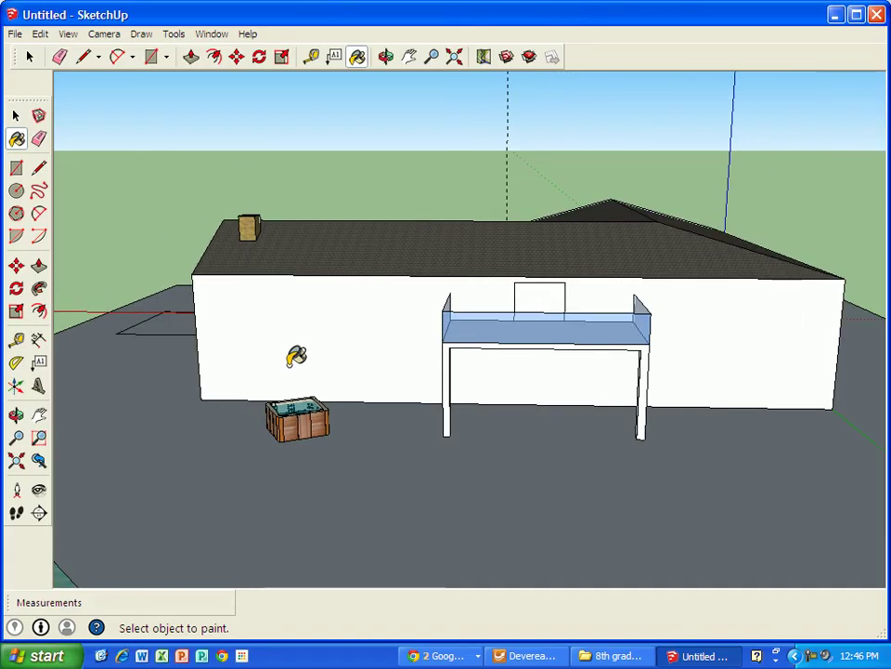